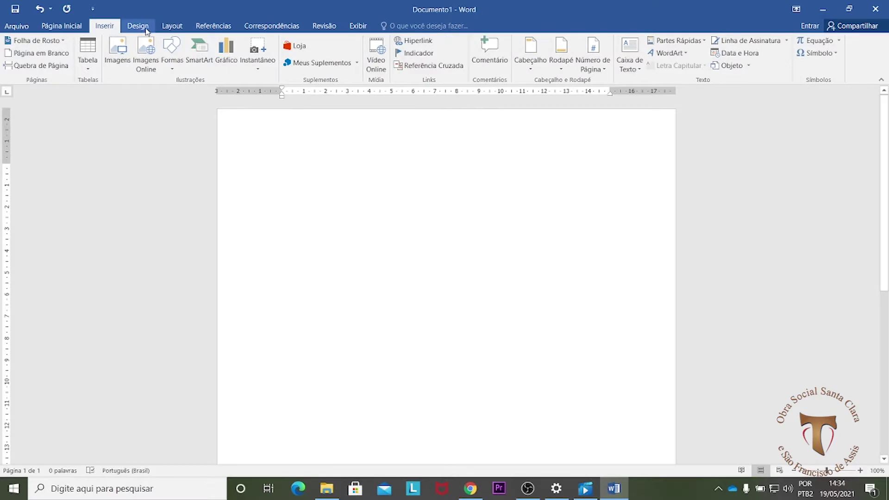
{"action": "left_click", "coordinate": [171, 26]}
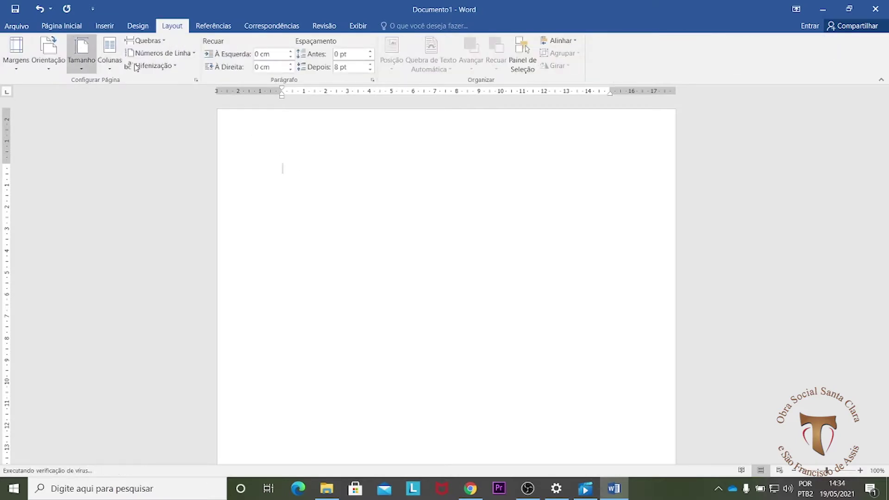
{"action": "left_click", "coordinate": [138, 25]}
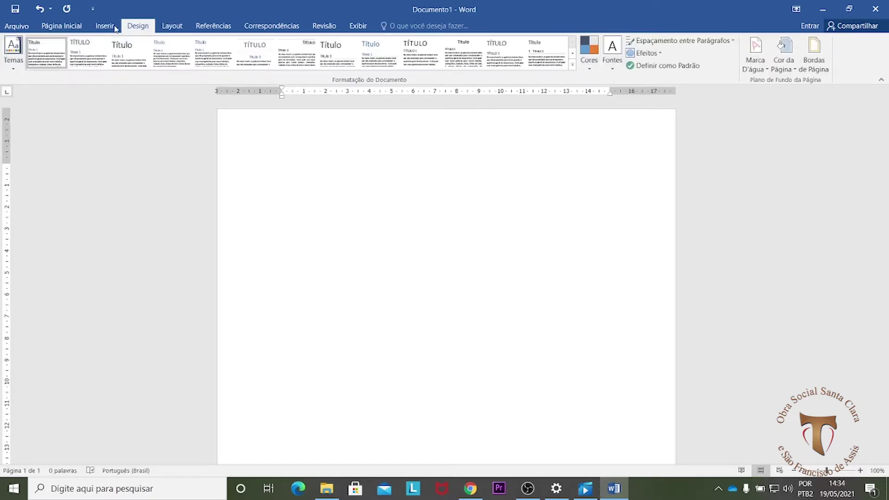
{"action": "left_click", "coordinate": [61, 26]}
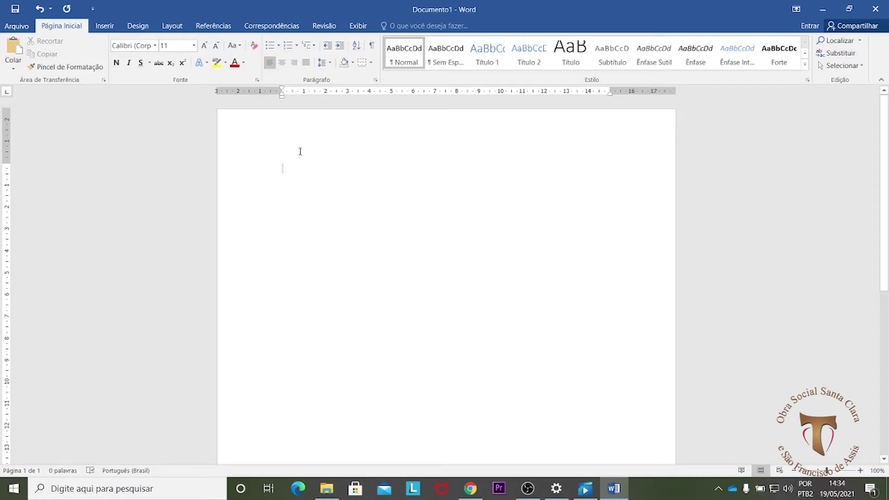
Set the page margins to 3 cm top, 2 cm bottom and 2 cm right, checking the paper size before applying.
{"action": "left_click", "coordinate": [175, 25]}
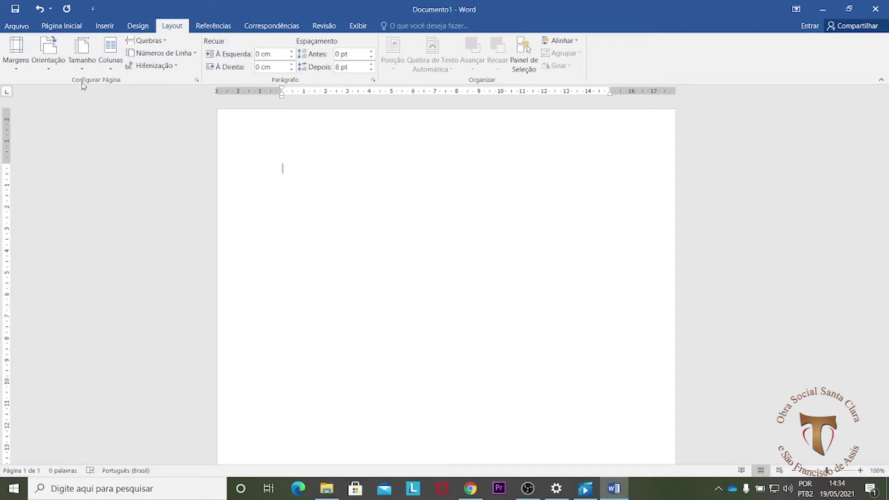
{"action": "left_click", "coordinate": [197, 81]}
{"action": "double_click", "coordinate": [520, 136]}
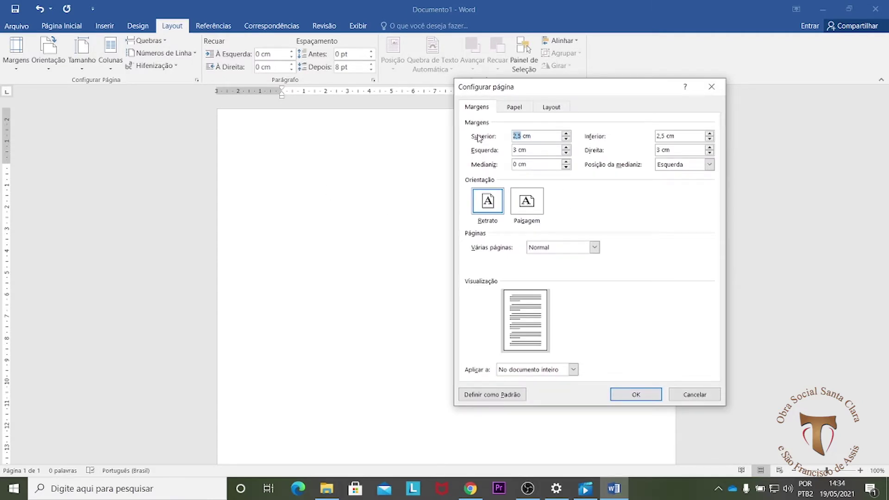
{"action": "type", "text": "3"}
{"action": "key", "text": "Tab"}
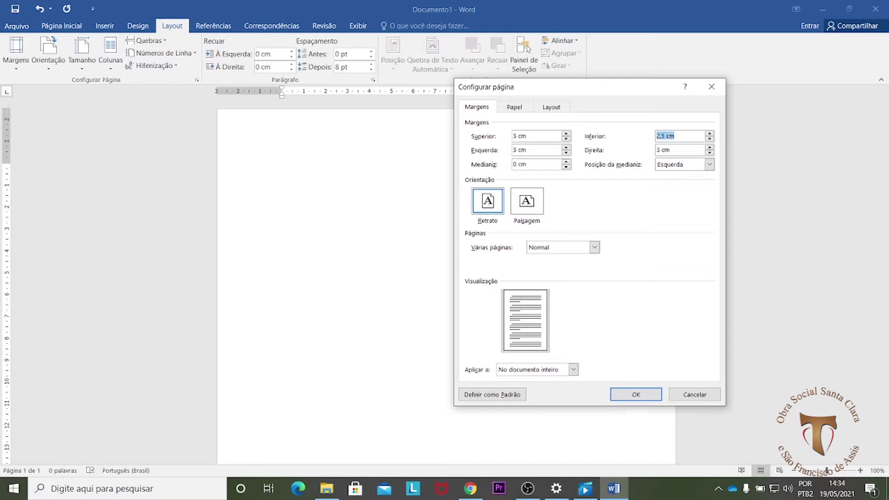
{"action": "type", "text": "2"}
{"action": "key", "text": "Tab"}
{"action": "key", "text": "Tab"}
{"action": "type", "text": "2"}
{"action": "left_click", "coordinate": [515, 107]}
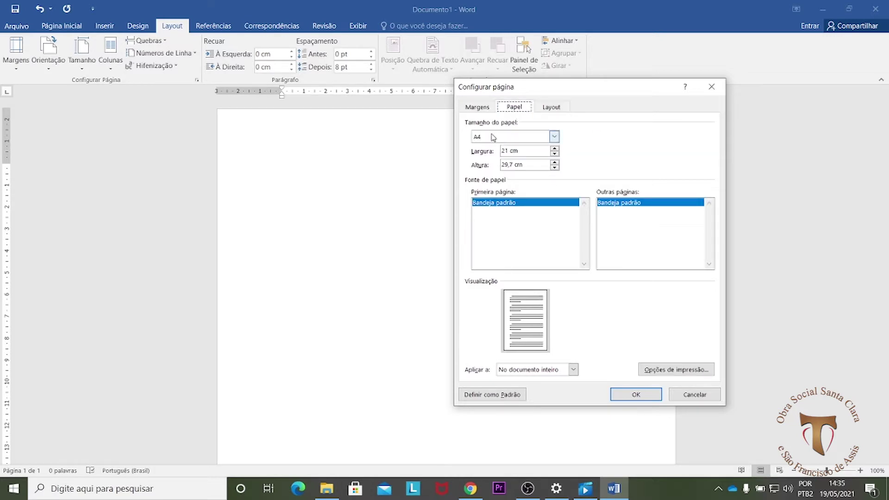
{"action": "left_click", "coordinate": [487, 108]}
{"action": "left_click", "coordinate": [641, 395]}
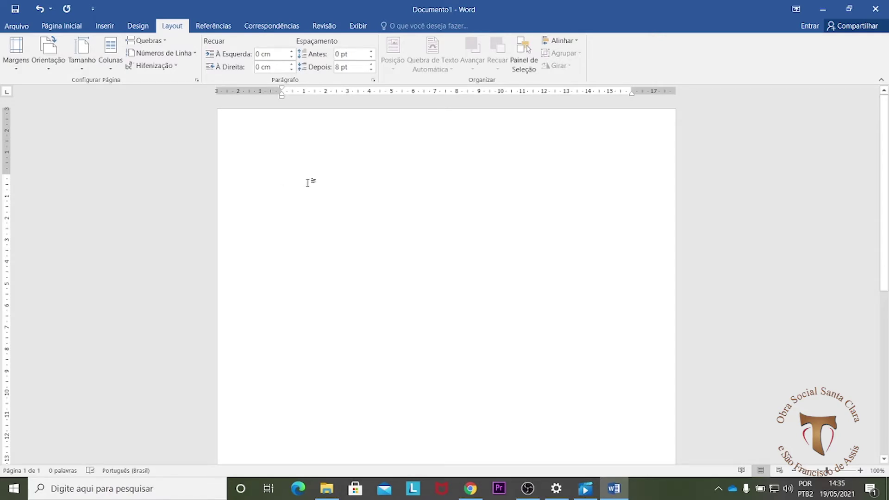
Paste the copied Lorem ipsum paragraphs into the blank document.
{"action": "key", "text": "ctrl+v"}
{"action": "scroll", "coordinate": [493, 324], "scroll_direction": "up", "scroll_amount": 2}
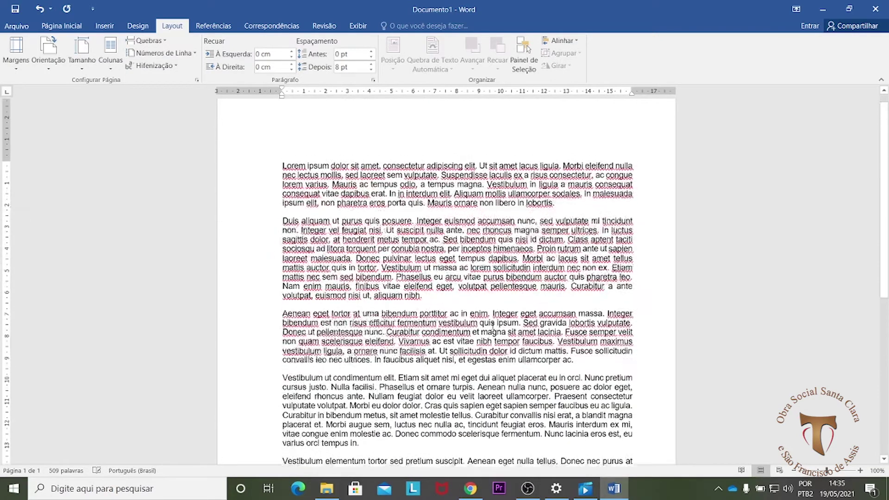
{"action": "left_click", "coordinate": [344, 188]}
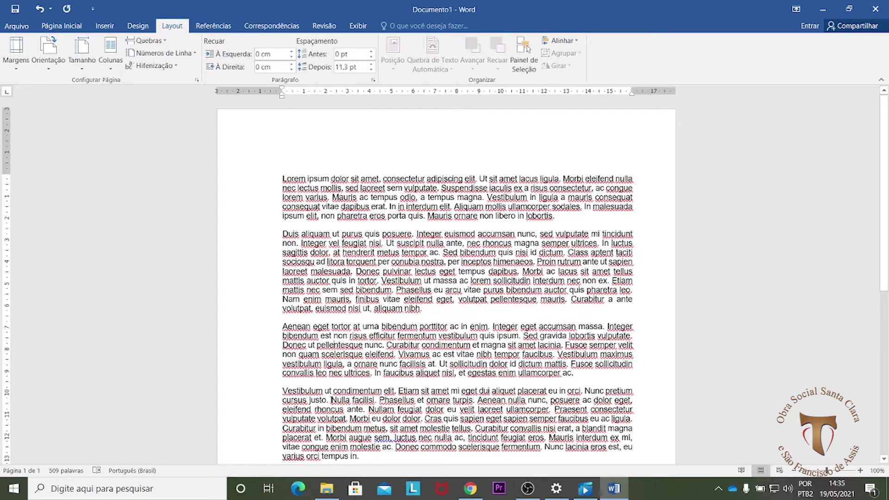
{"action": "scroll", "coordinate": [331, 400], "scroll_direction": "down", "scroll_amount": 5}
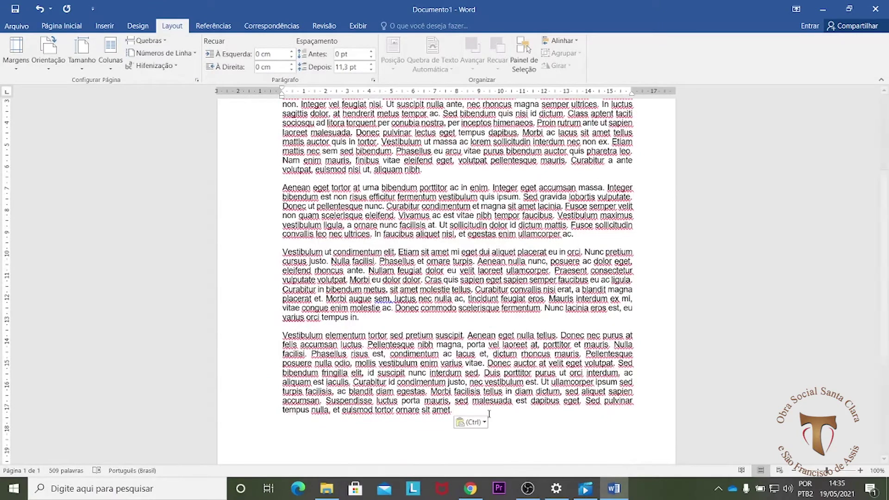
Indent the first line of all the pasted paragraphs by 1 cm.
{"action": "mouse_move", "coordinate": [458, 410]}
{"action": "left_mouse_down"}
{"action": "mouse_move", "coordinate": [324, 213]}
{"action": "mouse_move", "coordinate": [310, 100]}
{"action": "mouse_move", "coordinate": [312, 147]}
{"action": "mouse_move", "coordinate": [284, 179]}
{"action": "left_mouse_up"}
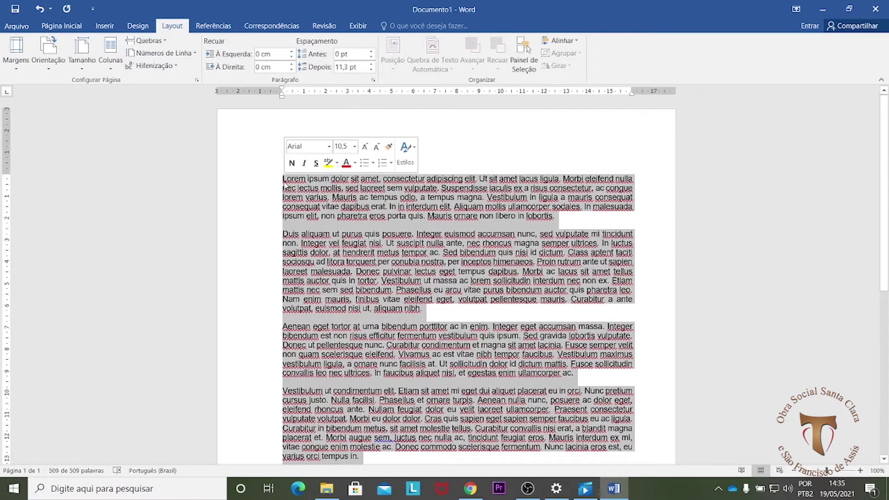
{"action": "left_click_drag", "start_coordinate": [285, 90], "coordinate": [310, 92]}
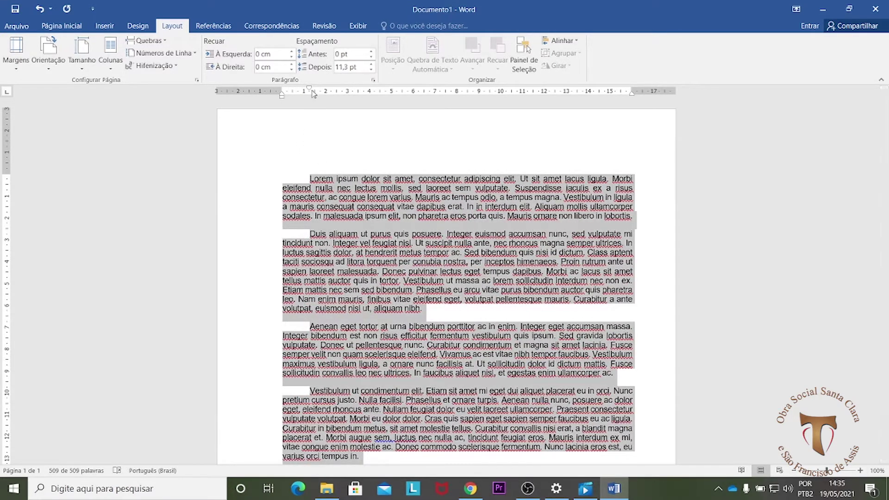
{"action": "left_click_drag", "start_coordinate": [311, 92], "coordinate": [304, 91]}
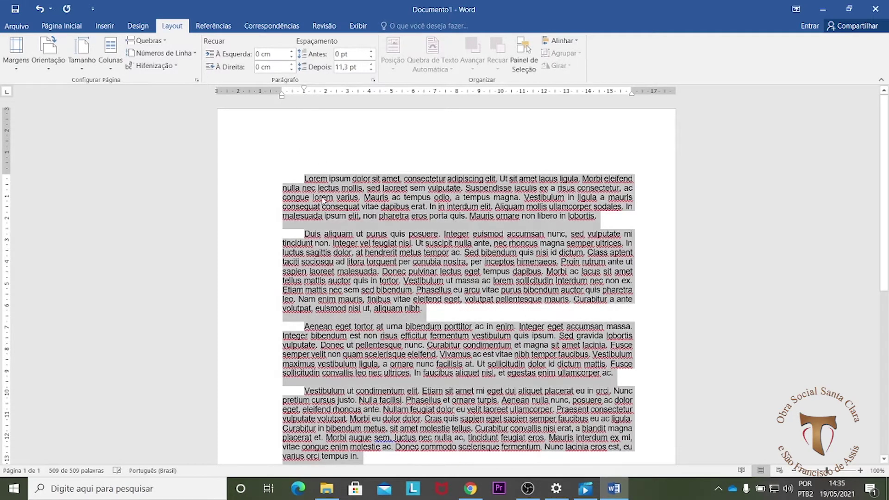
{"action": "left_click", "coordinate": [334, 219]}
{"action": "scroll", "coordinate": [334, 219], "scroll_direction": "down", "scroll_amount": 9}
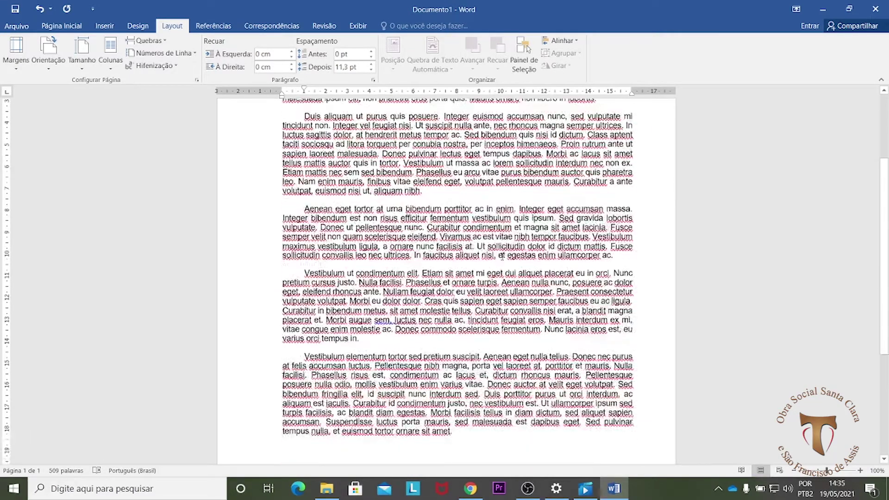
{"action": "scroll", "coordinate": [585, 179], "scroll_direction": "up", "scroll_amount": 7}
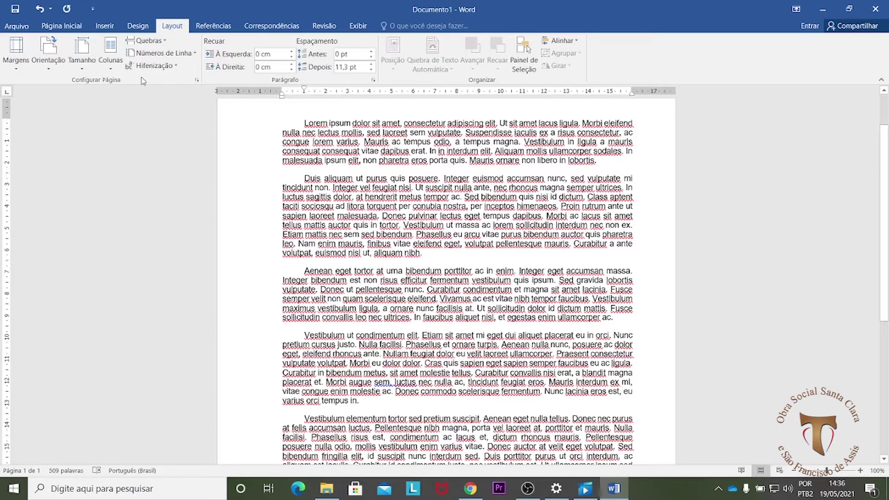
{"action": "left_click", "coordinate": [61, 26]}
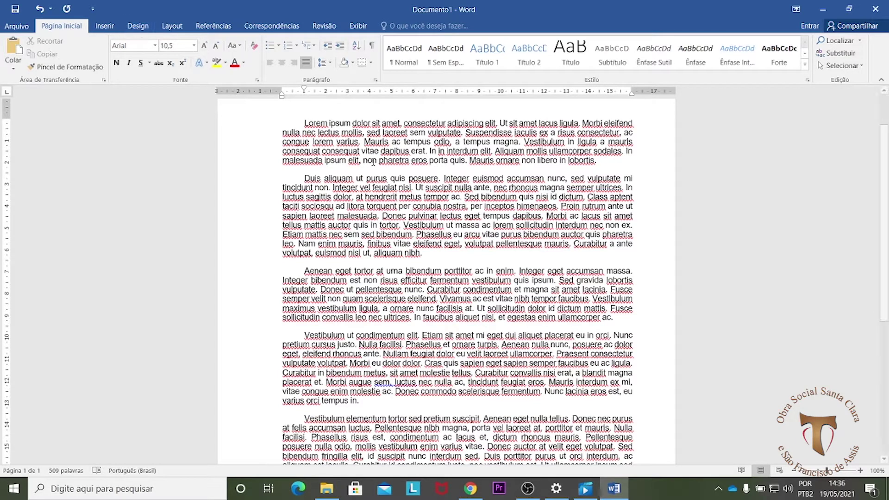
{"action": "left_click_drag", "start_coordinate": [303, 123], "coordinate": [467, 315]}
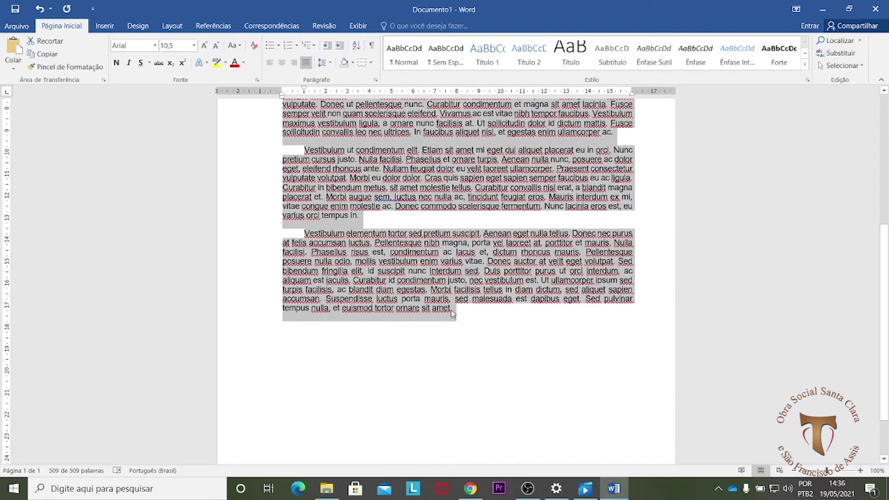
{"action": "left_click", "coordinate": [457, 319]}
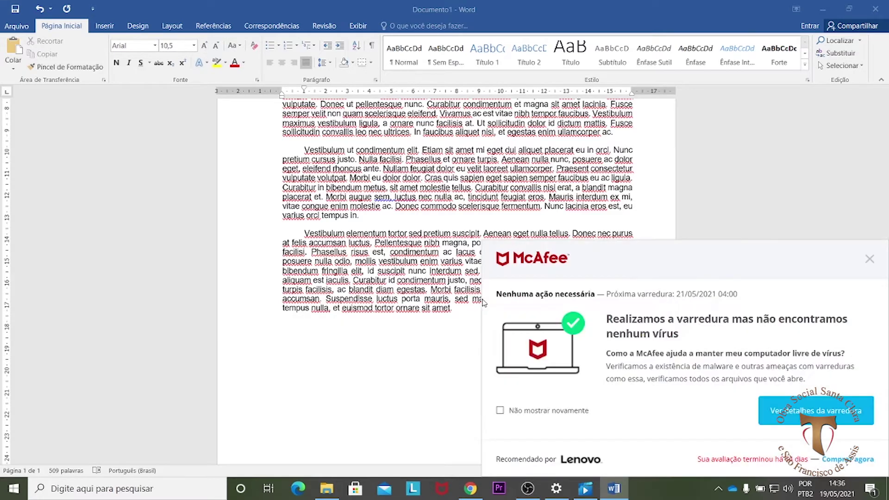
Dismiss the McAfee scan notification and return to the beginning of the document.
{"action": "left_click", "coordinate": [871, 260]}
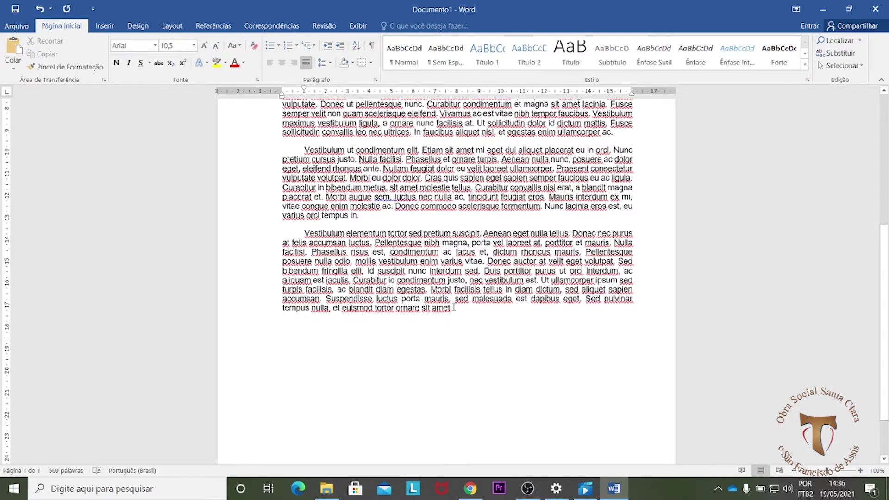
{"action": "key", "text": "ctrl+Home"}
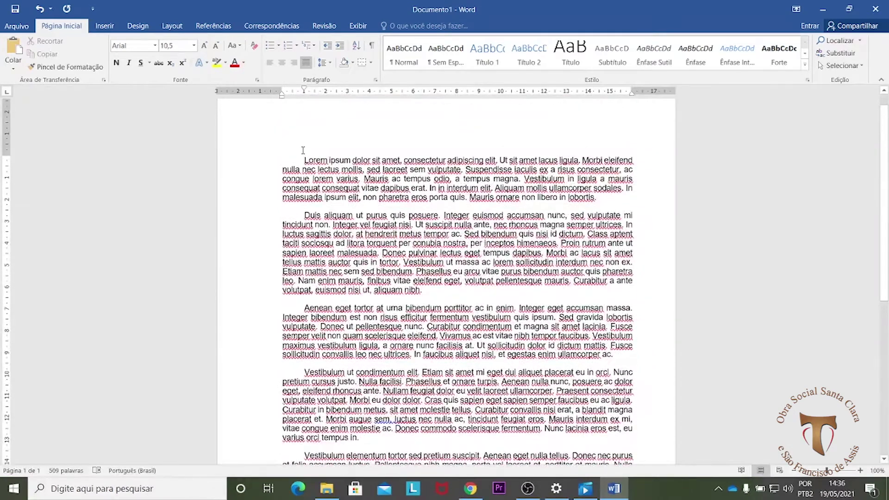
{"action": "scroll", "coordinate": [303, 150], "scroll_direction": "up", "scroll_amount": 1}
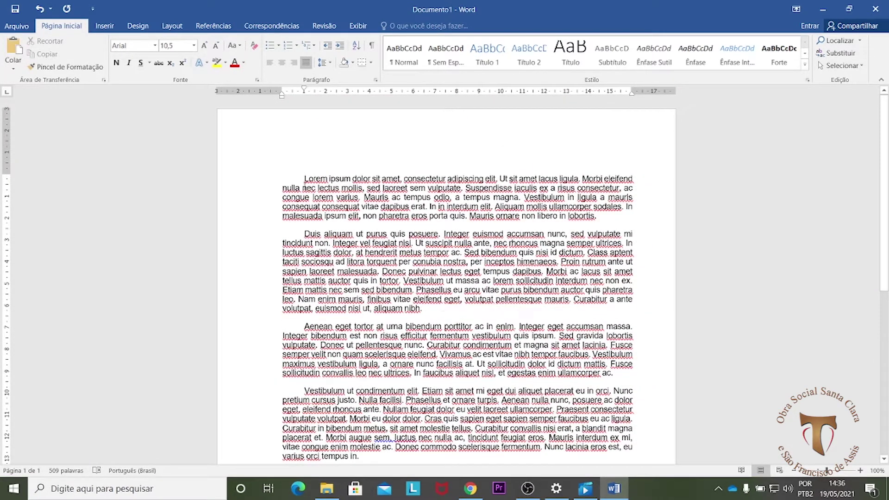
{"action": "key", "text": "ctrl+shift+End"}
{"action": "left_click", "coordinate": [457, 303]}
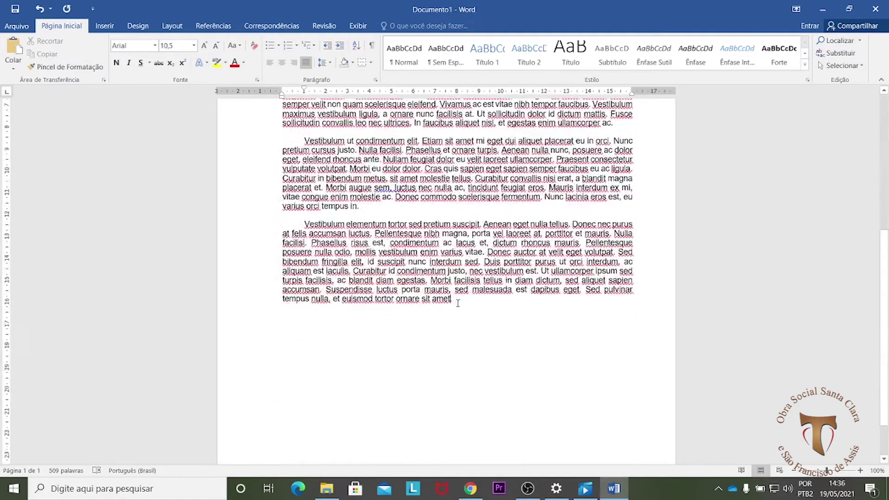
{"action": "scroll", "coordinate": [458, 304], "scroll_direction": "up", "scroll_amount": 7}
{"action": "scroll", "coordinate": [465, 371], "scroll_direction": "down", "scroll_amount": 3}
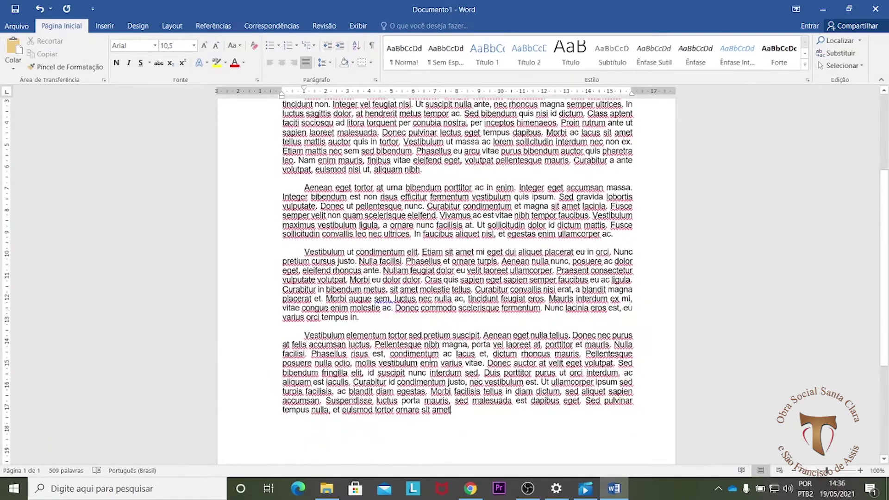
{"action": "scroll", "coordinate": [430, 357], "scroll_direction": "up", "scroll_amount": 5}
Select all five Lorem ipsum paragraphs and open the custom column settings for them.
{"action": "left_click_drag", "start_coordinate": [306, 179], "coordinate": [454, 272]}
{"action": "scroll", "coordinate": [319, 190], "scroll_direction": "up", "scroll_amount": 10}
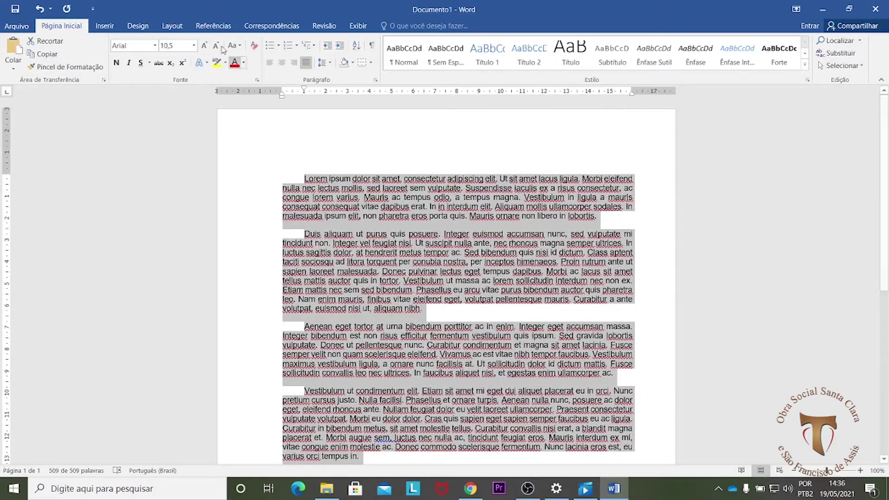
{"action": "left_click", "coordinate": [177, 27]}
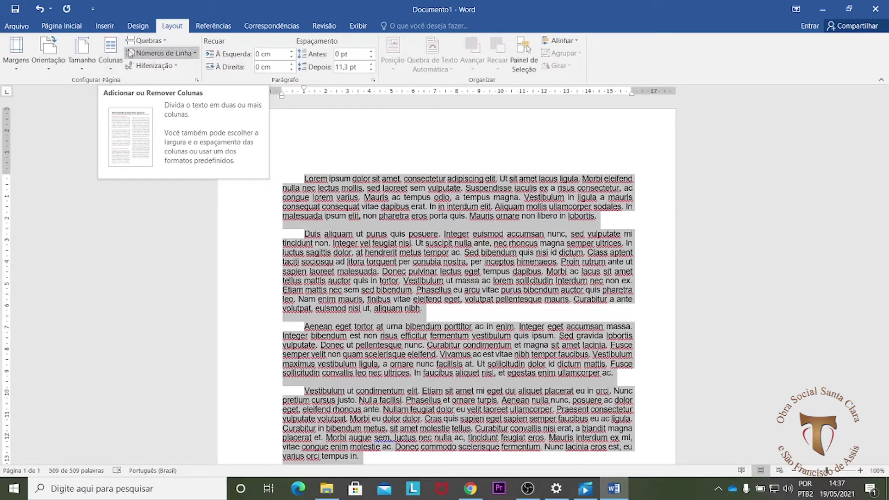
{"action": "left_click", "coordinate": [111, 72]}
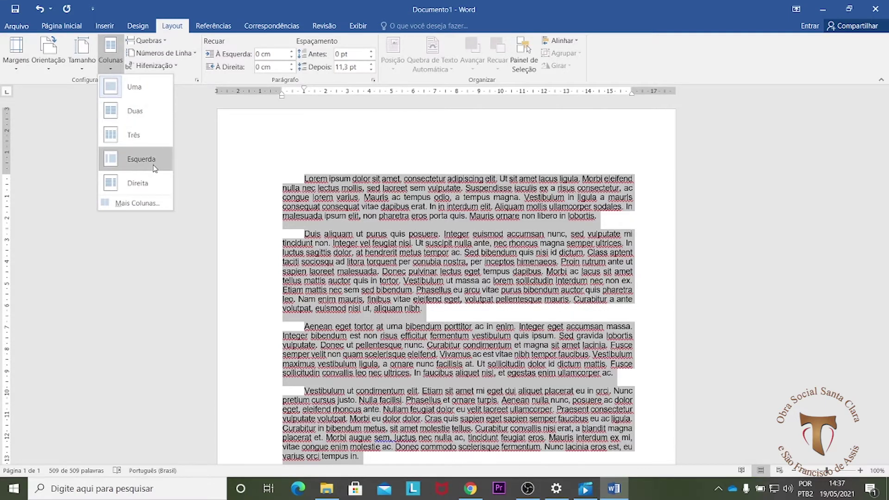
{"action": "left_click", "coordinate": [147, 206]}
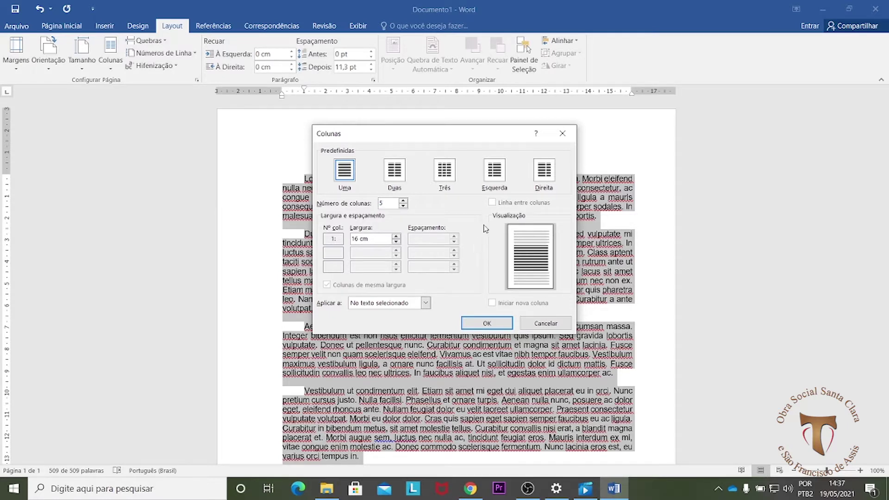
Preview five columns for the selected text, and set the number of columns back to 1.
{"action": "left_click", "coordinate": [362, 239]}
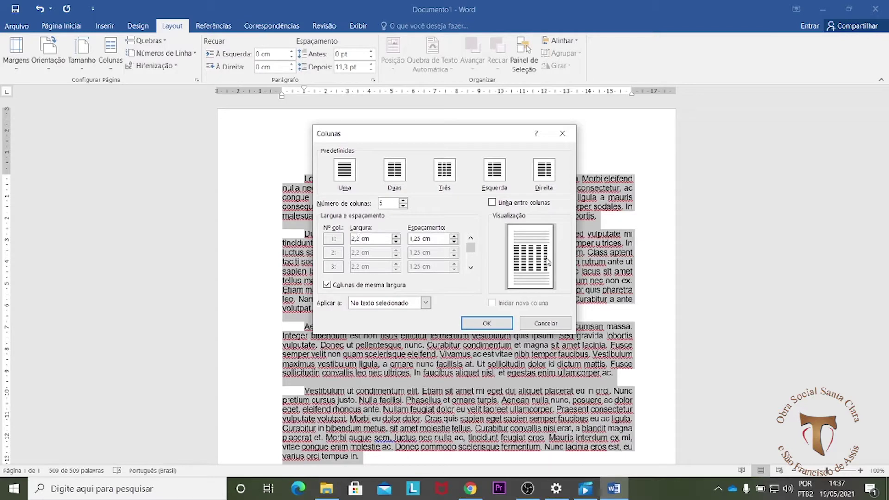
{"action": "double_click", "coordinate": [388, 203]}
{"action": "type", "text": "1"}
{"action": "left_click", "coordinate": [429, 236]}
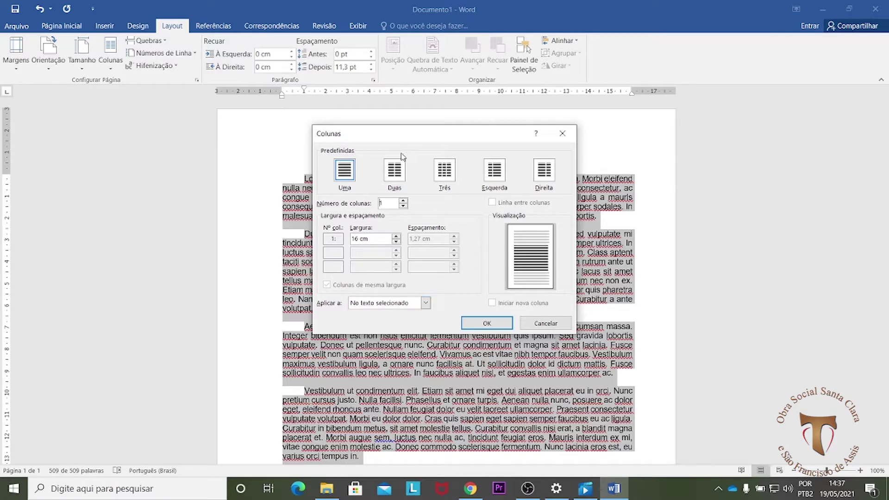
Format the selected text in two columns of equal width, applied only to the selected text, and clear the selection.
{"action": "left_click", "coordinate": [394, 174]}
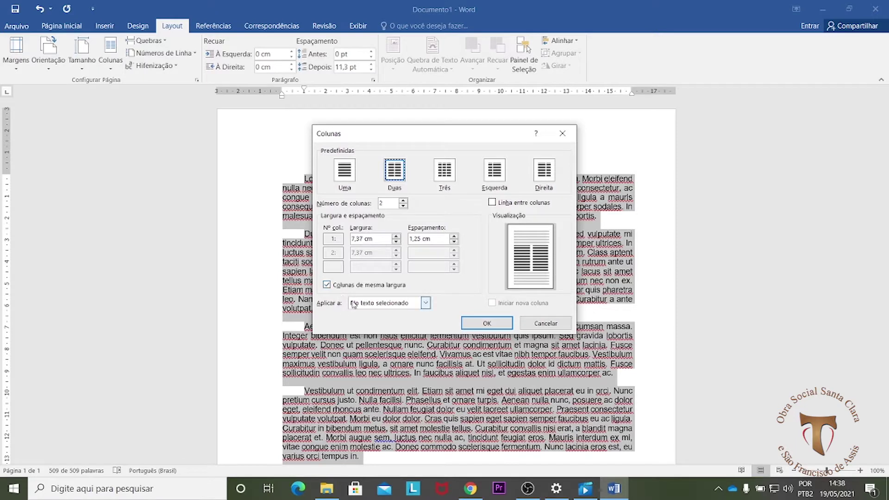
{"action": "left_click", "coordinate": [425, 303]}
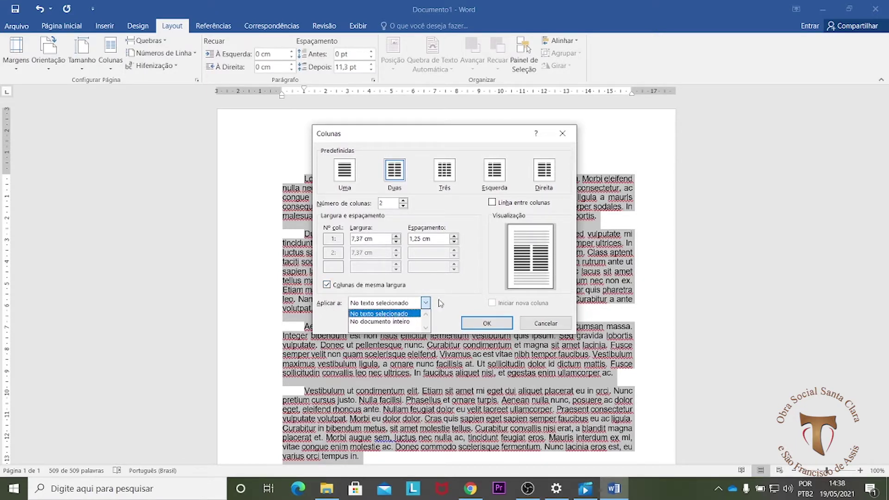
{"action": "left_click", "coordinate": [426, 304]}
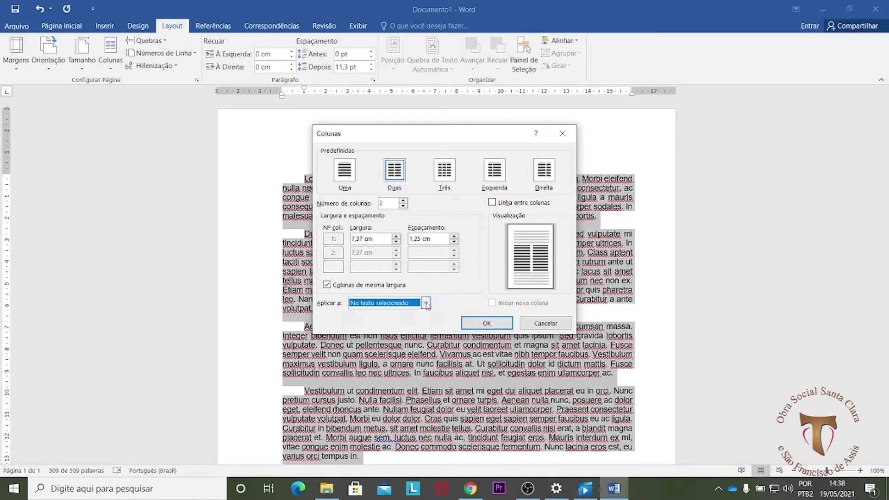
{"action": "left_click", "coordinate": [496, 327]}
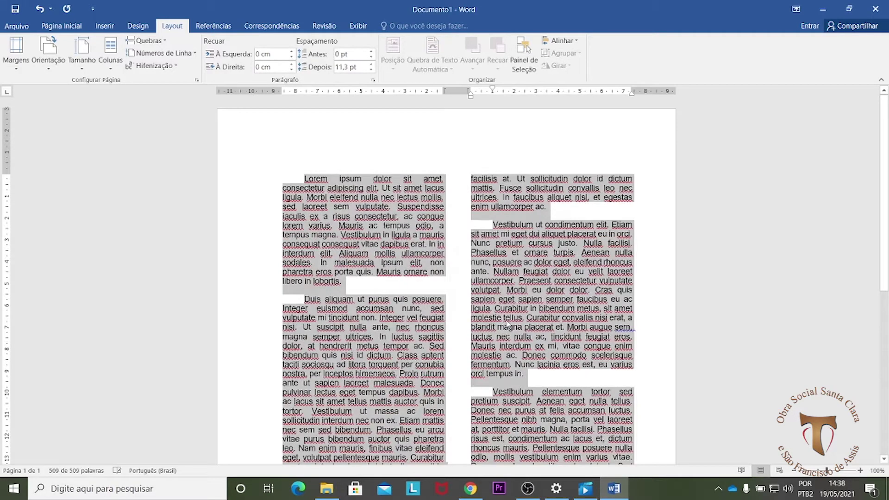
{"action": "left_click", "coordinate": [333, 189]}
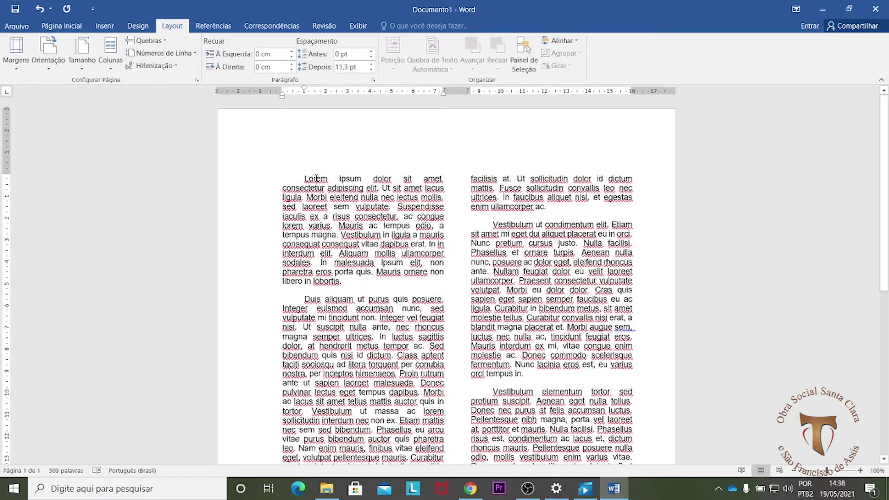
Examine how the Lorem ipsum text flows from the end of the first column to the beginning of the second.
{"action": "scroll", "coordinate": [333, 381], "scroll_direction": "down", "scroll_amount": 5}
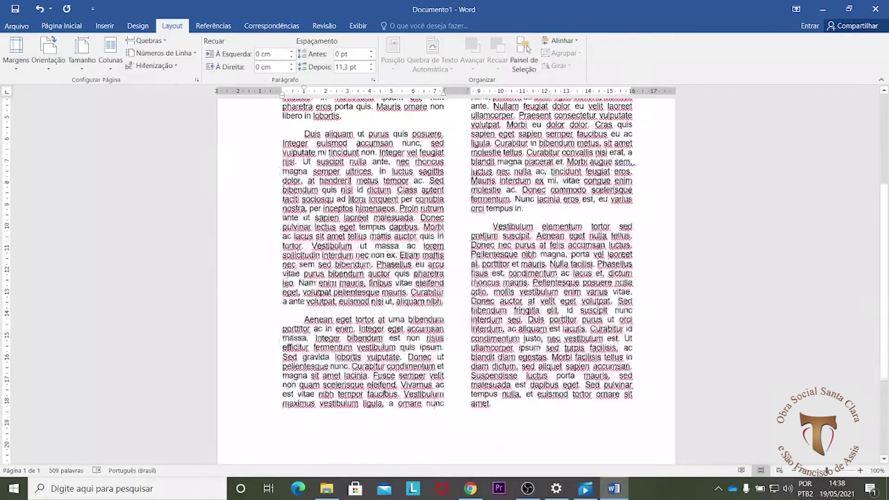
{"action": "scroll", "coordinate": [333, 381], "scroll_direction": "up", "scroll_amount": 4}
{"action": "scroll", "coordinate": [536, 335], "scroll_direction": "down", "scroll_amount": 4}
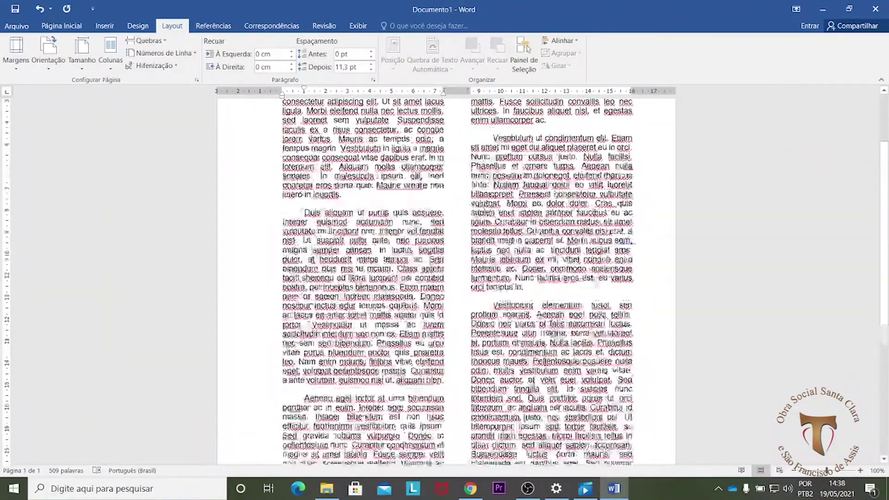
{"action": "scroll", "coordinate": [542, 327], "scroll_direction": "up", "scroll_amount": 3}
{"action": "scroll", "coordinate": [549, 319], "scroll_direction": "down", "scroll_amount": 2}
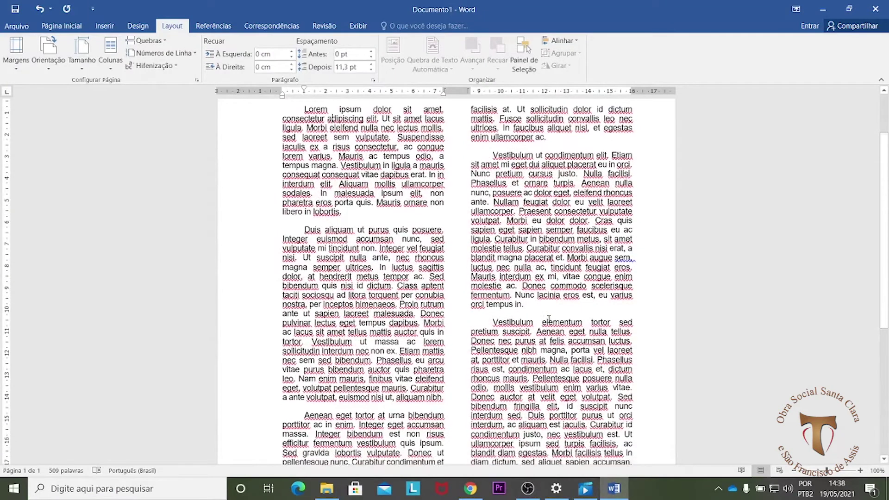
{"action": "scroll", "coordinate": [546, 317], "scroll_direction": "up", "scroll_amount": 2}
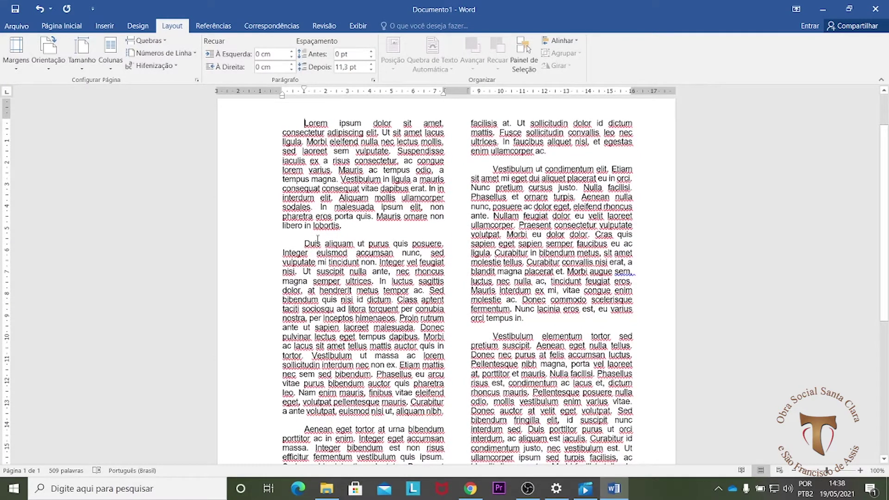
{"action": "left_click", "coordinate": [496, 169]}
{"action": "scroll", "coordinate": [505, 336], "scroll_direction": "down", "scroll_amount": 3}
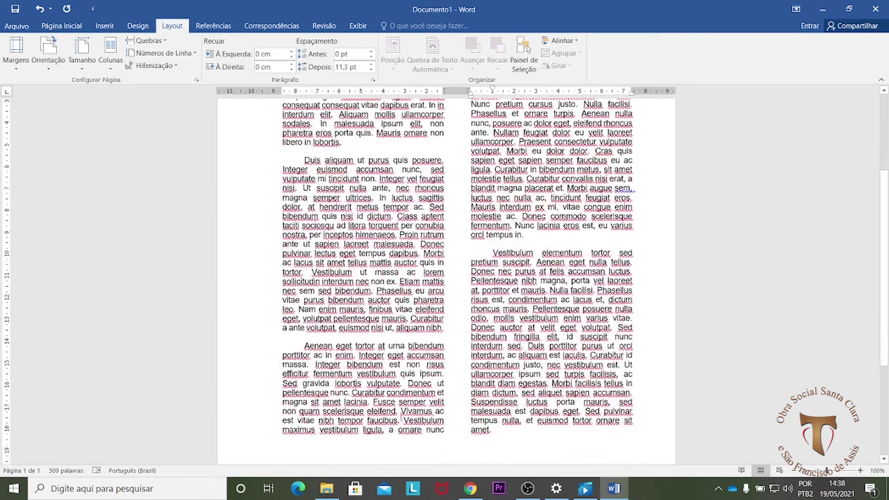
{"action": "scroll", "coordinate": [506, 309], "scroll_direction": "up", "scroll_amount": 5}
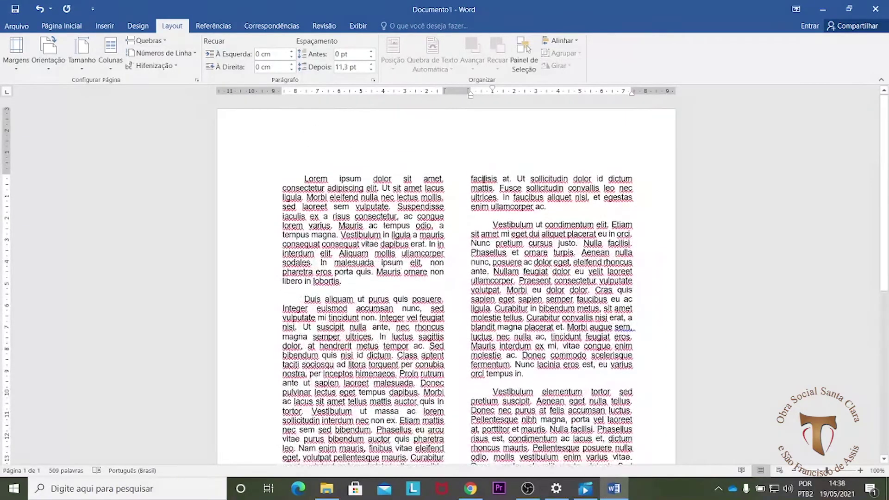
{"action": "scroll", "coordinate": [503, 278], "scroll_direction": "down", "scroll_amount": 10}
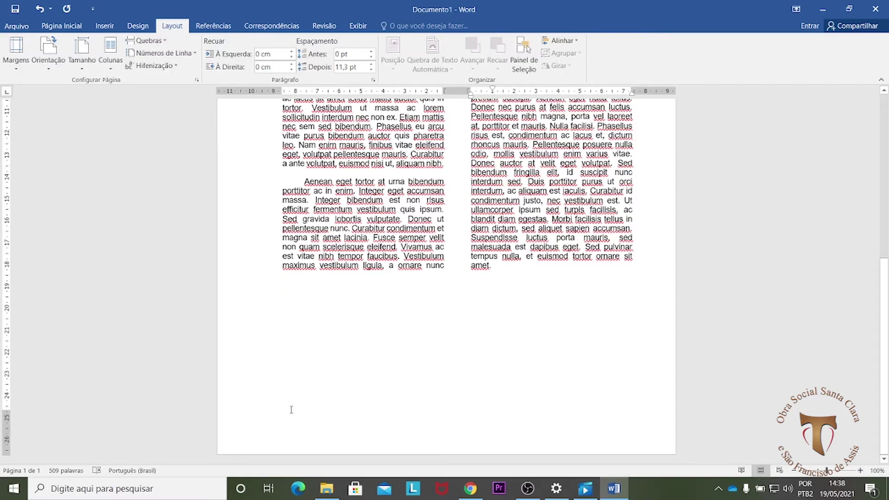
{"action": "scroll", "coordinate": [597, 264], "scroll_direction": "up", "scroll_amount": 10}
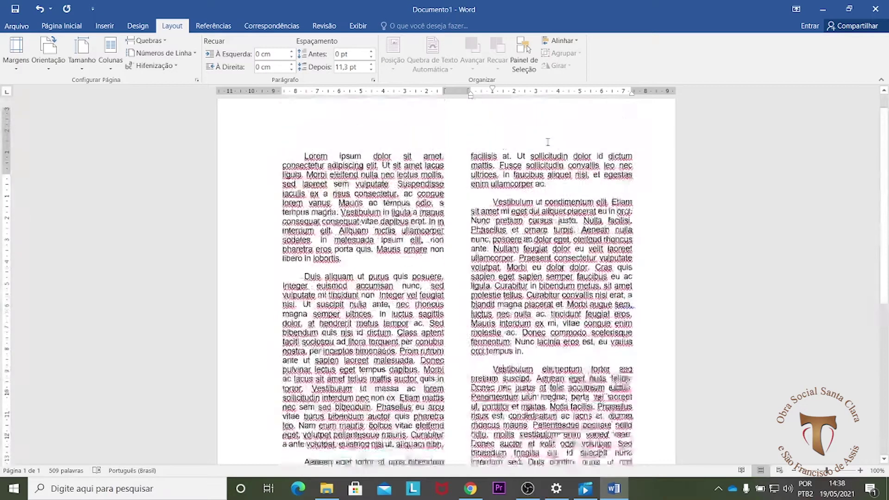
{"action": "scroll", "coordinate": [488, 168], "scroll_direction": "down", "scroll_amount": 10}
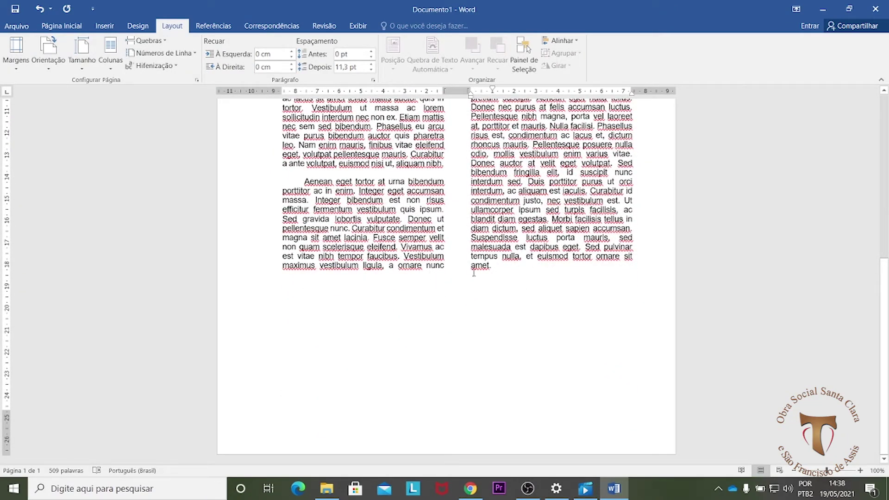
{"action": "scroll", "coordinate": [509, 217], "scroll_direction": "up", "scroll_amount": 10}
{"action": "left_click_drag", "start_coordinate": [472, 175], "coordinate": [595, 439]}
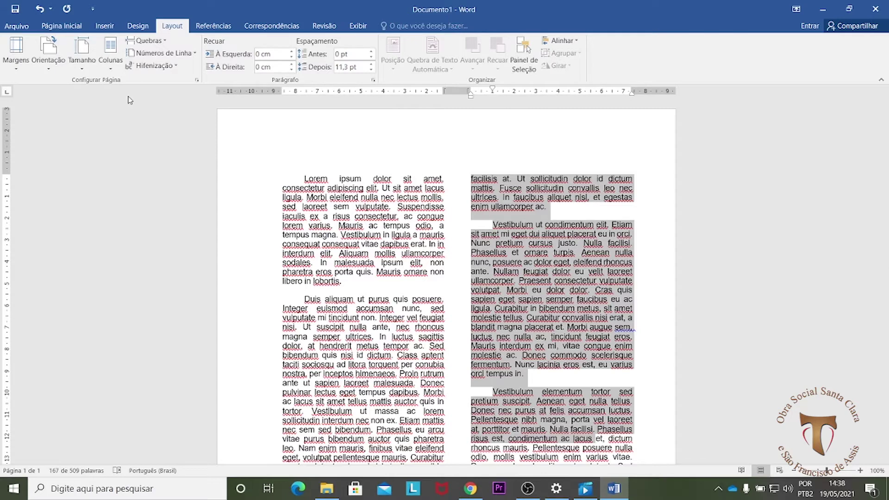
Undo the two-column formatting and open the custom column settings with the cursor at the beginning of the first paragraph.
{"action": "key", "text": "ctrl+z"}
{"action": "left_click", "coordinate": [335, 180]}
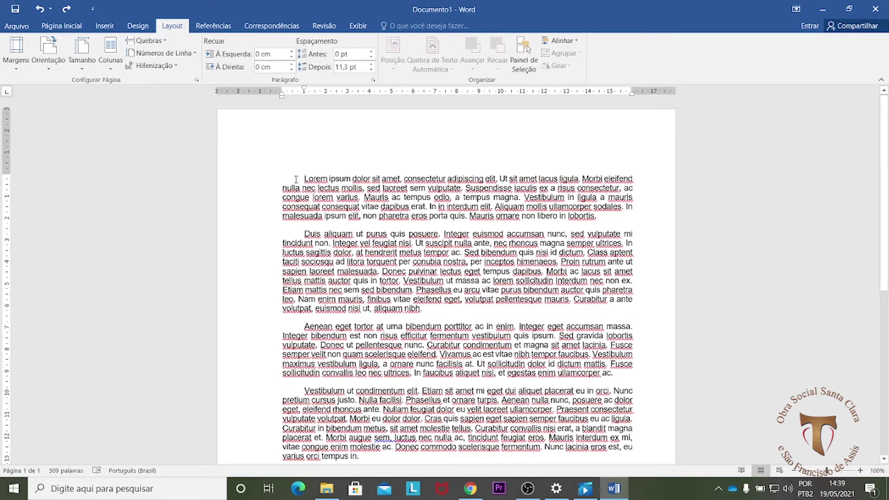
{"action": "left_click", "coordinate": [111, 70]}
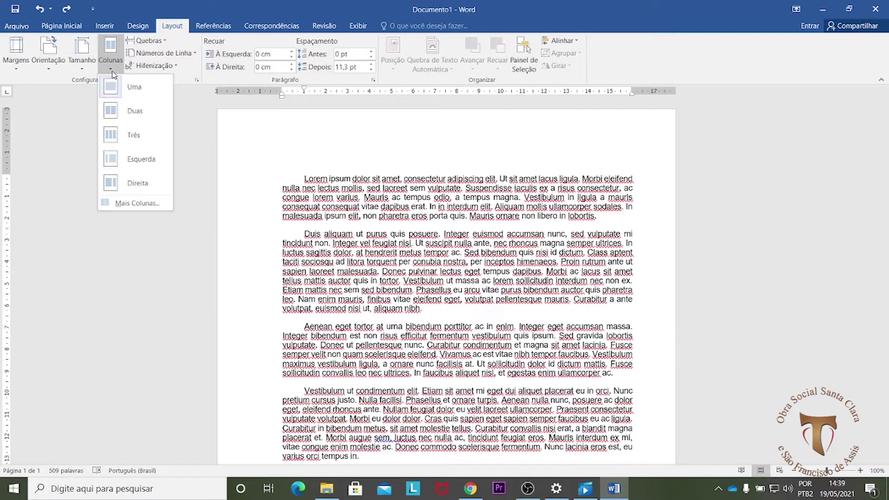
{"action": "left_click", "coordinate": [138, 203]}
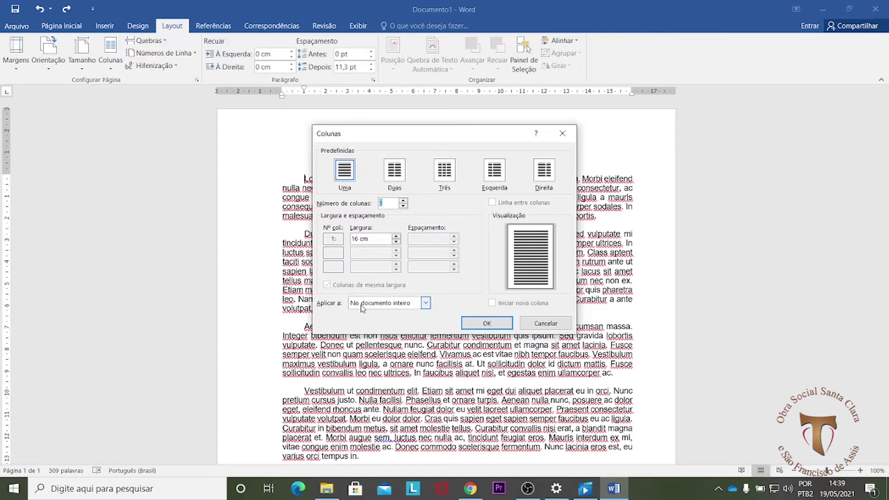
Format the text in two columns of equal width, applied from the cursor onward (Deste ponto em diante).
{"action": "left_click", "coordinate": [426, 304]}
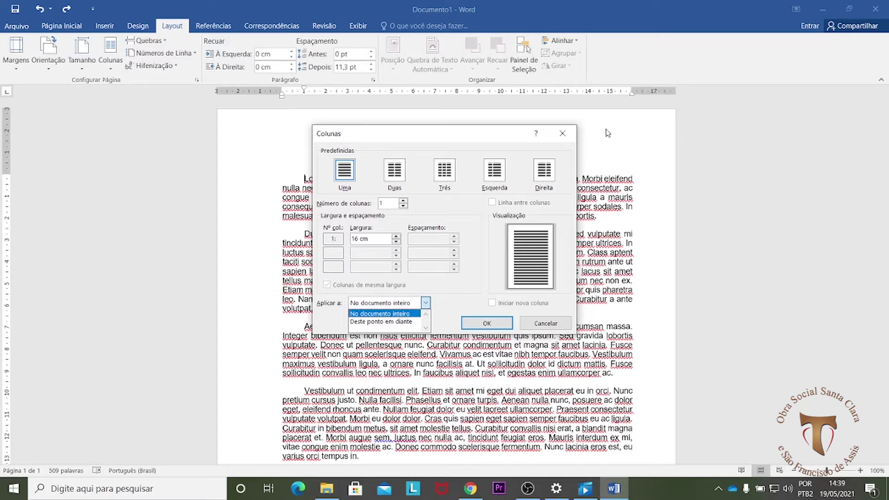
{"action": "left_click", "coordinate": [385, 137]}
{"action": "left_click_drag", "start_coordinate": [464, 139], "coordinate": [643, 144]}
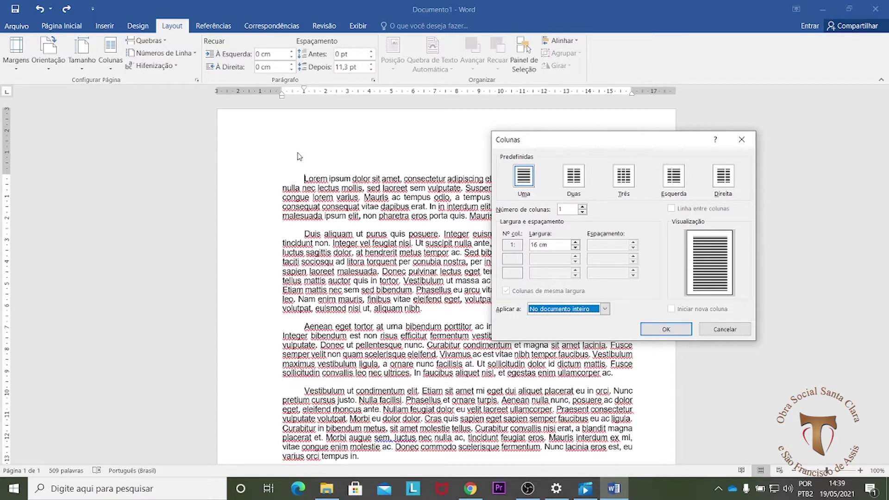
{"action": "left_click", "coordinate": [605, 309]}
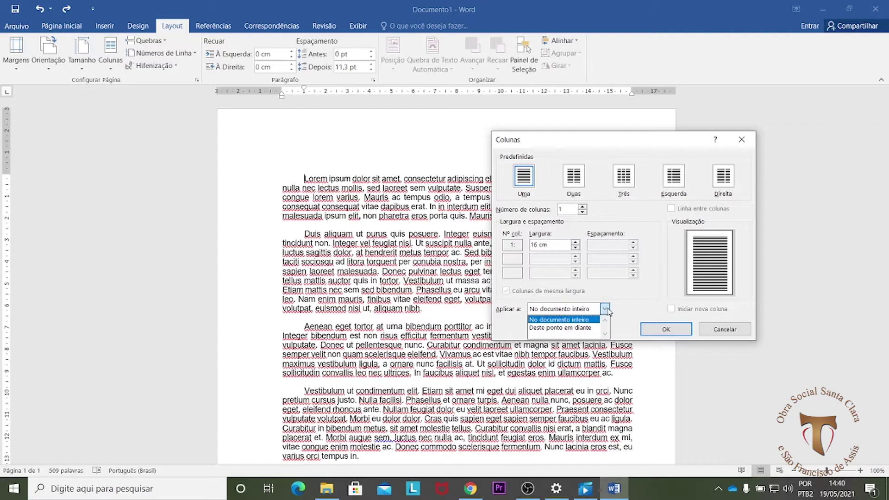
{"action": "left_click", "coordinate": [582, 328]}
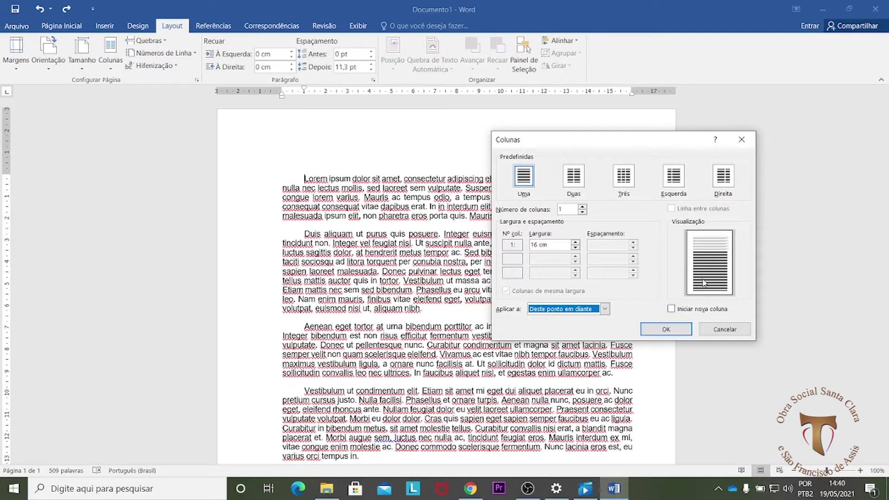
{"action": "left_click", "coordinate": [574, 179]}
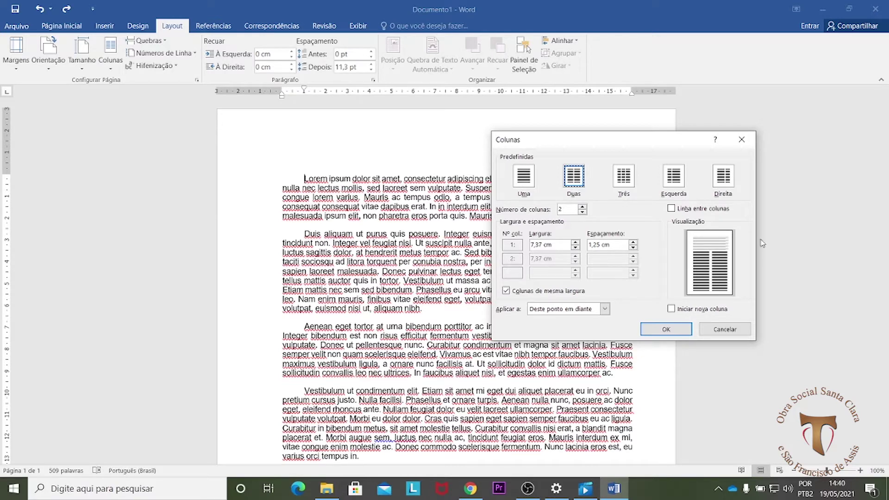
{"action": "left_click", "coordinate": [666, 329]}
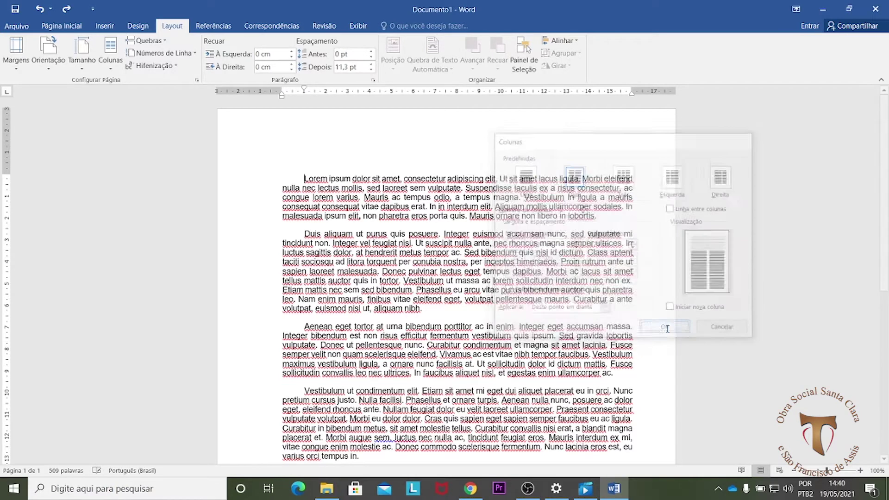
Review the text in both columns down to the page end, and undo the two-column formatting.
{"action": "scroll", "coordinate": [402, 241], "scroll_direction": "down", "scroll_amount": 1}
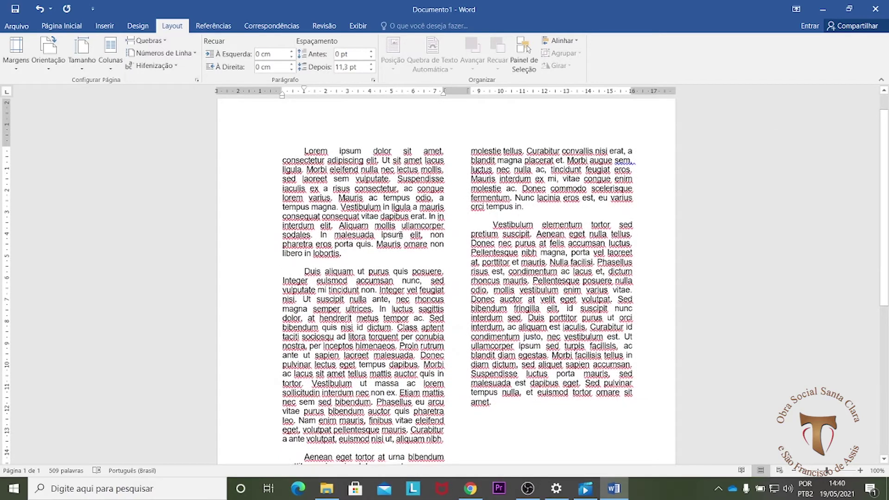
{"action": "scroll", "coordinate": [320, 161], "scroll_direction": "down", "scroll_amount": 10}
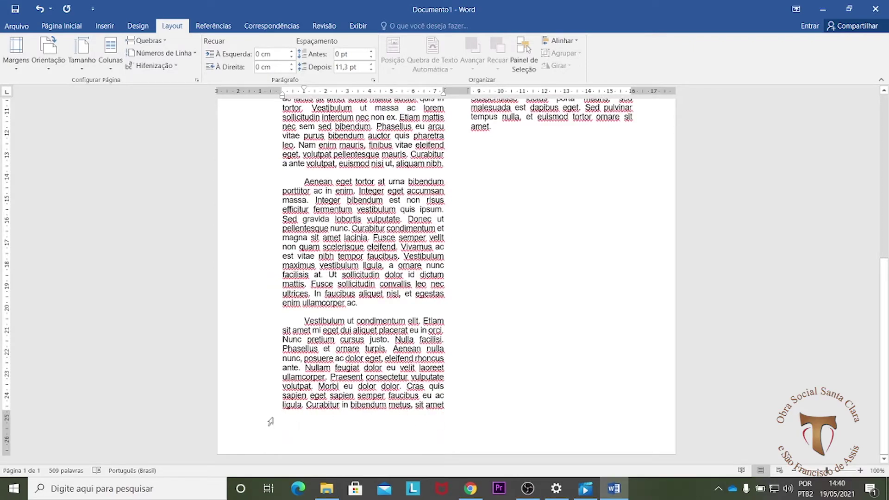
{"action": "key", "text": "ctrl+Home"}
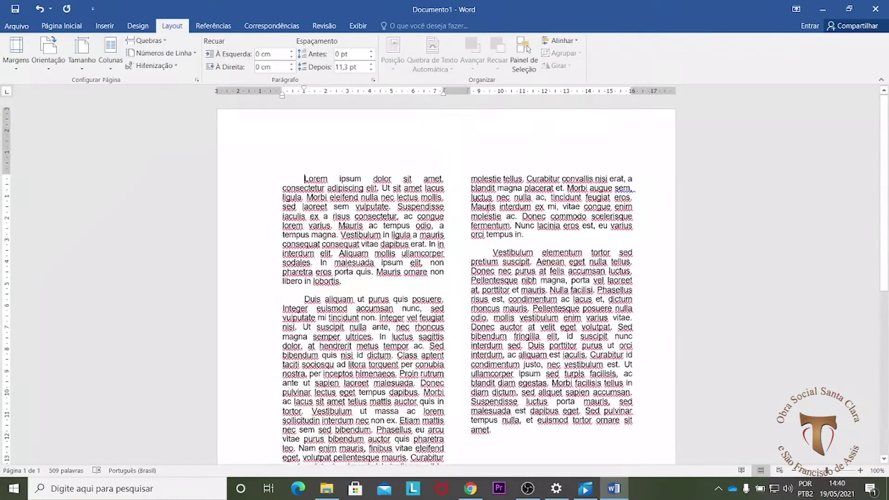
{"action": "left_click_drag", "start_coordinate": [482, 179], "coordinate": [593, 436]}
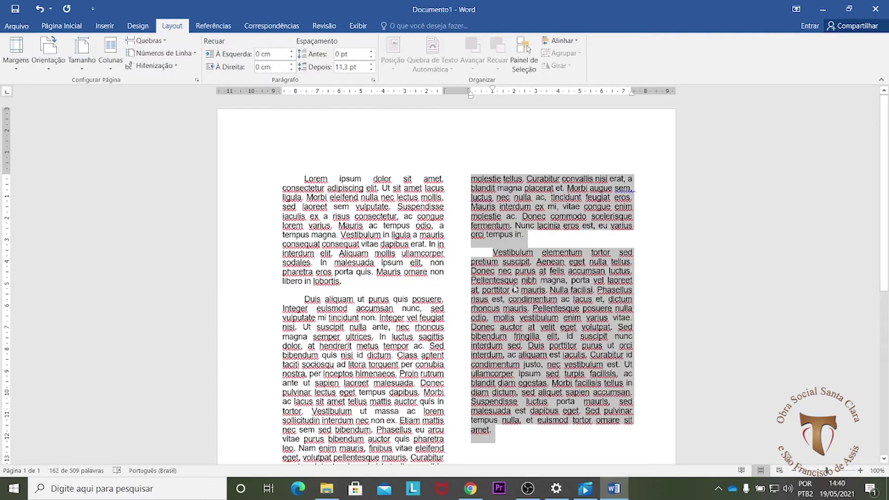
{"action": "key", "text": "ctrl+z"}
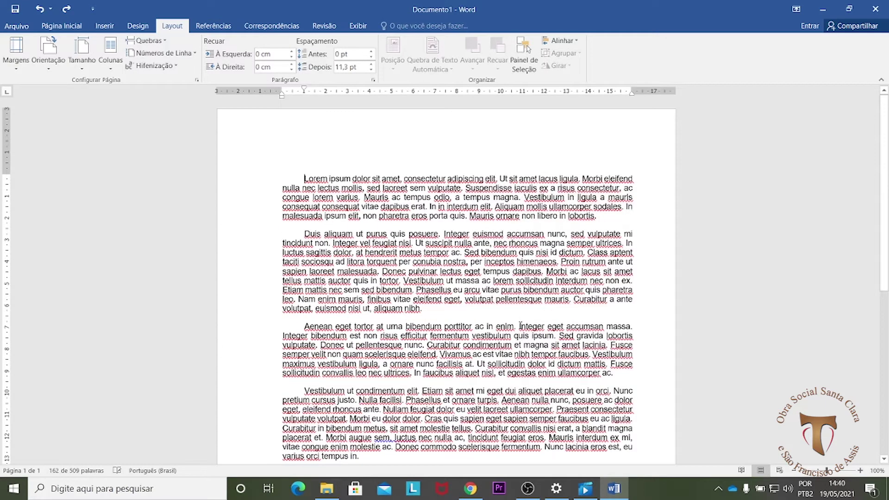
Delete all the text and set the empty document to two columns.
{"action": "key", "text": "ctrl+a"}
{"action": "key", "text": "Delete"}
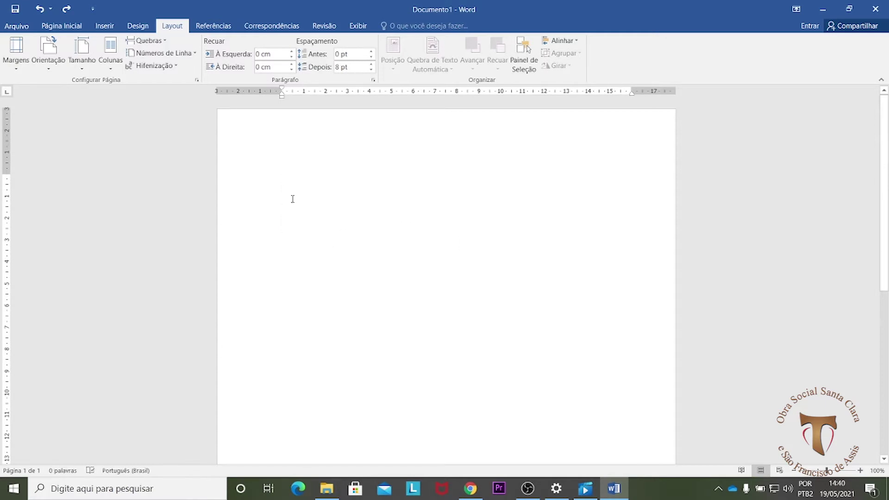
{"action": "left_click", "coordinate": [111, 63]}
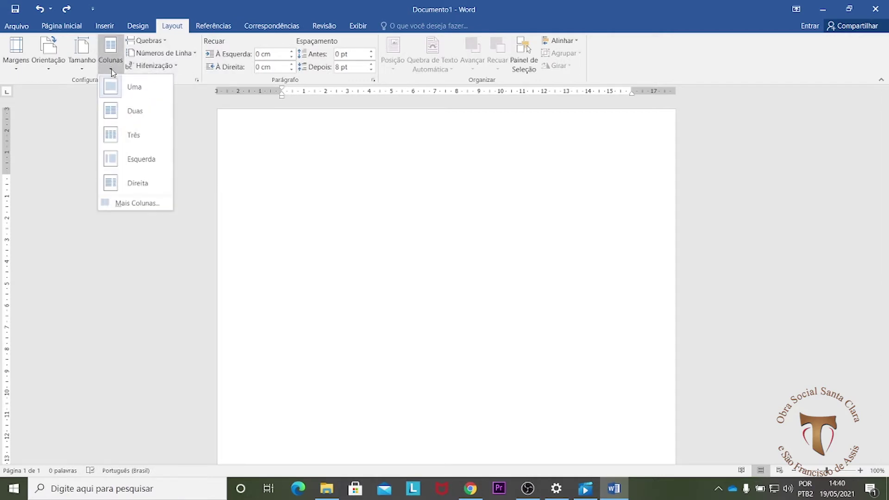
{"action": "left_click", "coordinate": [136, 111]}
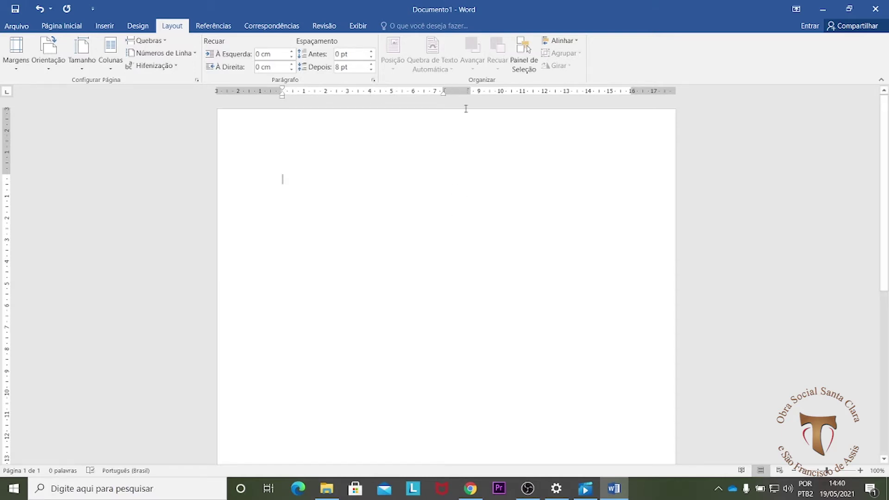
Paste the copied Lorem ipsum text at the beginning of the two-column page.
{"action": "right_click", "coordinate": [285, 181]}
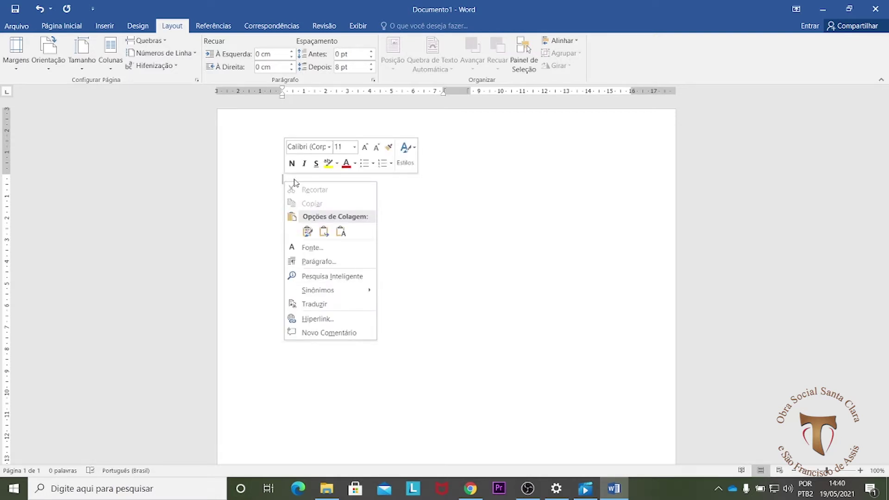
{"action": "left_click", "coordinate": [268, 180]}
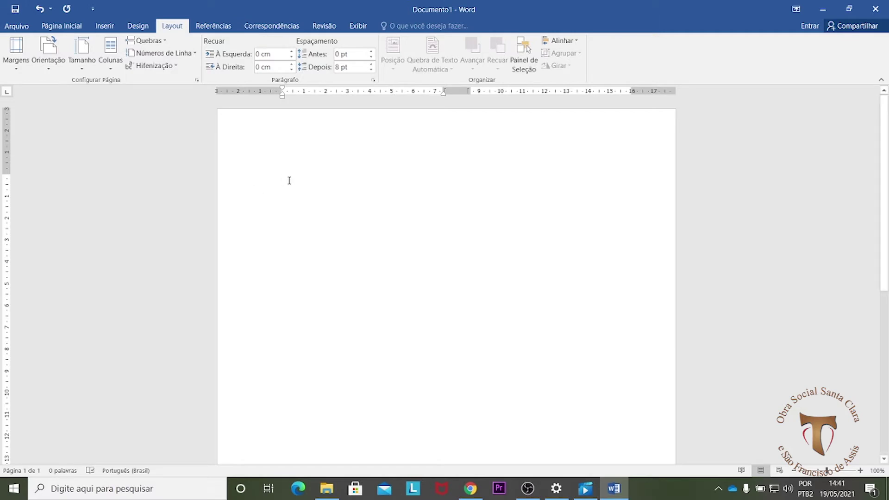
{"action": "key", "text": "ctrl+v"}
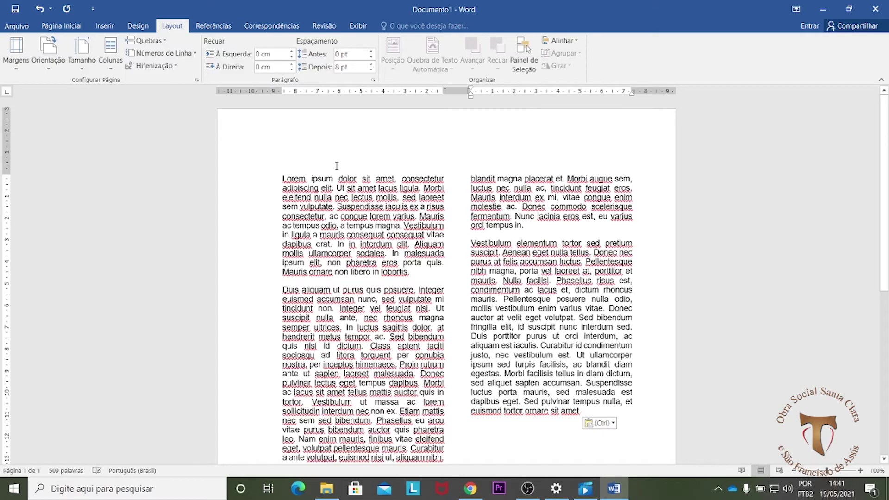
Examine how the pasted text fills the first column down to the page end and continues in the second.
{"action": "scroll", "coordinate": [363, 339], "scroll_direction": "down", "scroll_amount": 10}
{"action": "scroll", "coordinate": [363, 339], "scroll_direction": "down", "scroll_amount": 2}
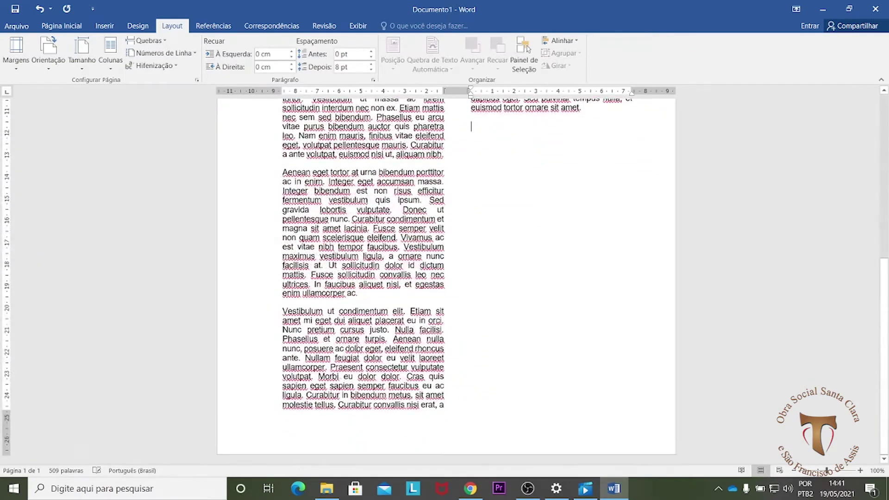
{"action": "scroll", "coordinate": [353, 439], "scroll_direction": "up", "scroll_amount": 11}
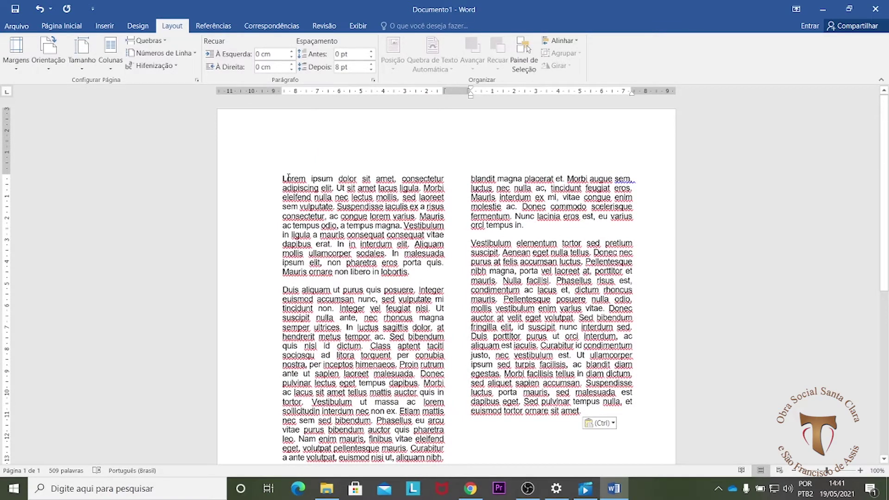
{"action": "left_click_drag", "start_coordinate": [280, 179], "coordinate": [443, 450]}
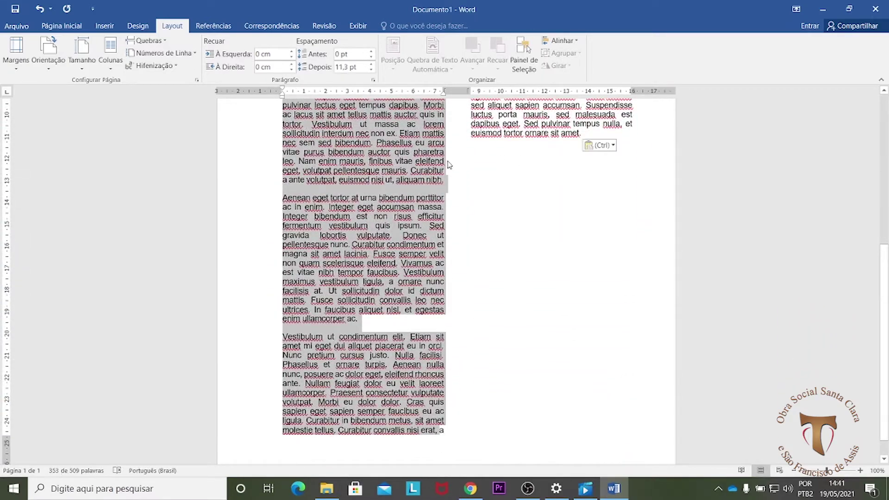
{"action": "left_click", "coordinate": [428, 174]}
{"action": "scroll", "coordinate": [428, 198], "scroll_direction": "up", "scroll_amount": 10}
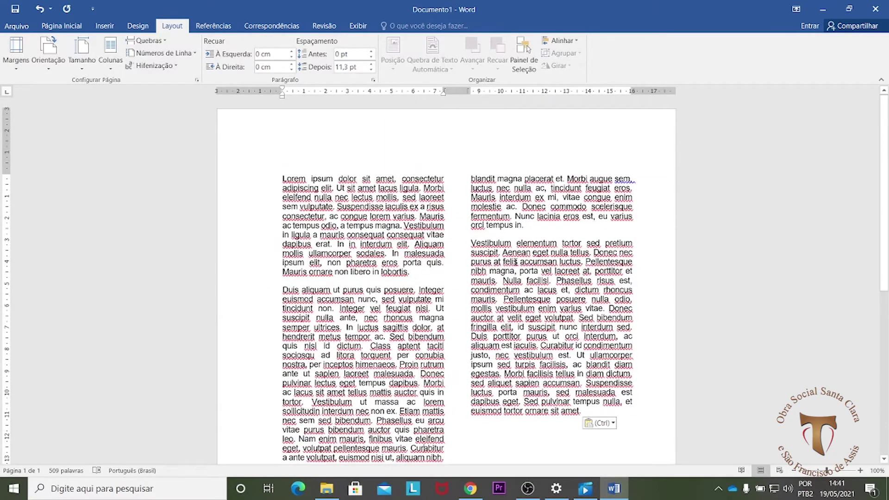
{"action": "scroll", "coordinate": [315, 366], "scroll_direction": "down", "scroll_amount": 6}
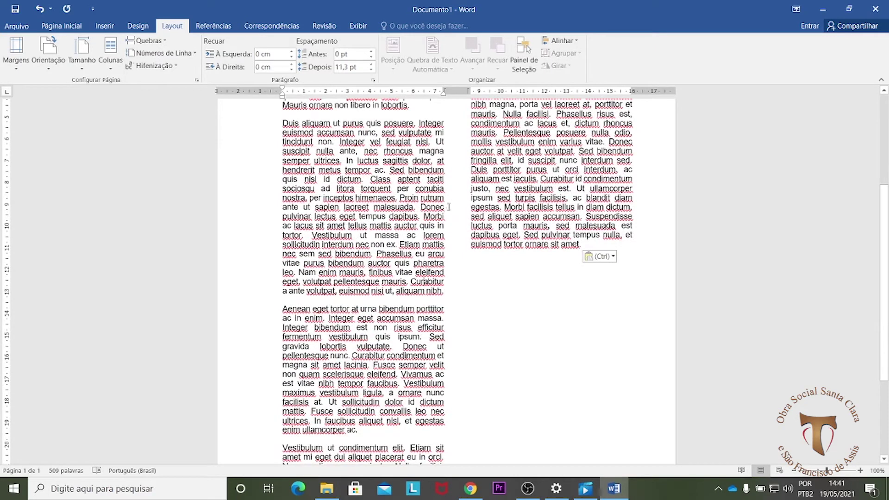
Undo the paste and the two-column setting, and paste the Lorem ipsum text into the single-column page.
{"action": "key", "text": "ctrl+z"}
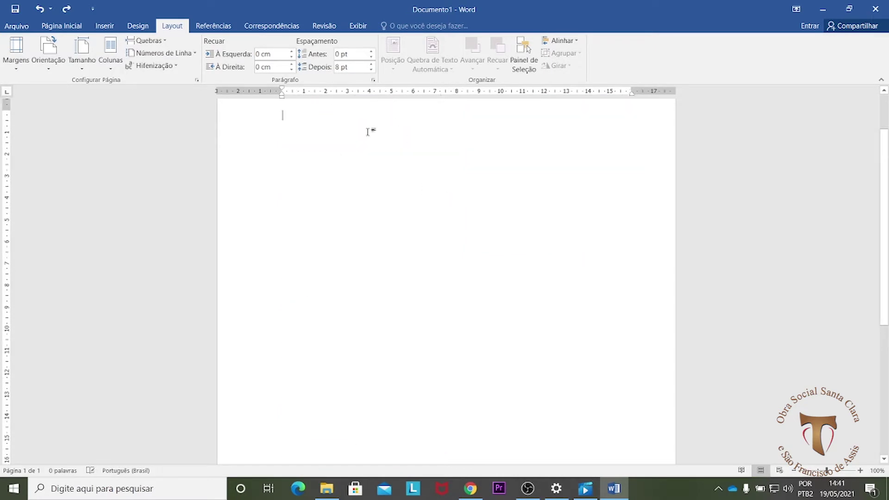
{"action": "key", "text": "ctrl+v"}
{"action": "scroll", "coordinate": [431, 226], "scroll_direction": "up", "scroll_amount": 5}
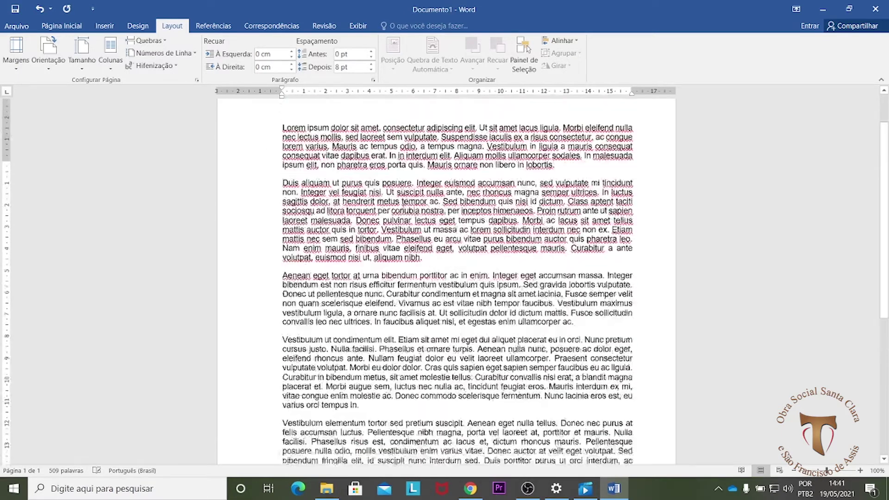
Select the third and fourth paragraphs and choose the two-column preset for them in the detailed column settings.
{"action": "left_click_drag", "start_coordinate": [283, 179], "coordinate": [635, 347]}
{"action": "scroll", "coordinate": [634, 347], "scroll_direction": "down", "scroll_amount": 3}
{"action": "scroll", "coordinate": [437, 277], "scroll_direction": "down", "scroll_amount": 1}
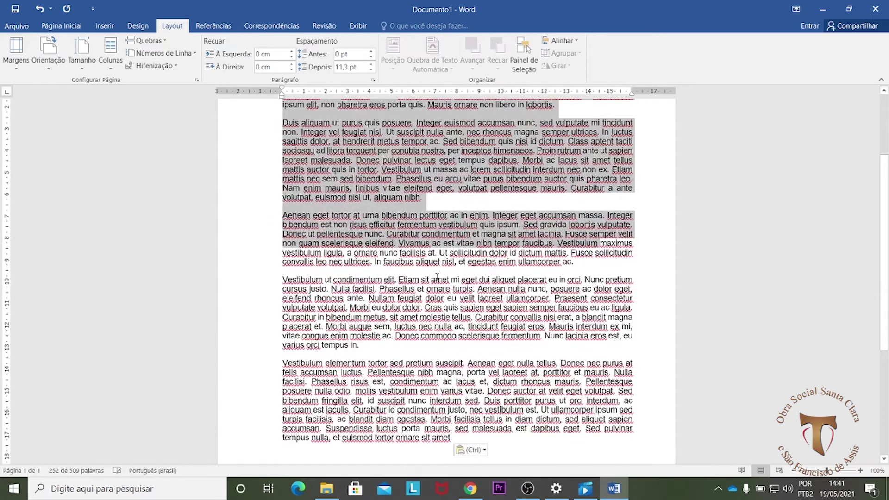
{"action": "left_click", "coordinate": [580, 264]}
{"action": "left_click_drag", "start_coordinate": [282, 213], "coordinate": [364, 352]}
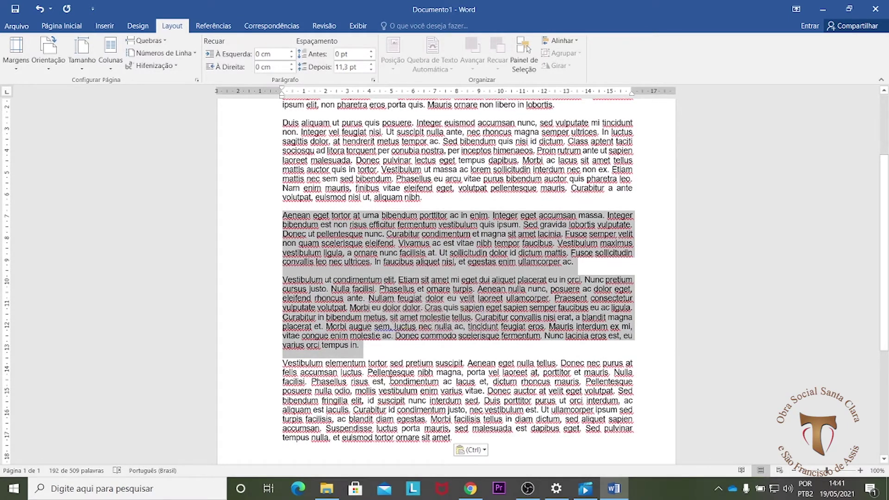
{"action": "scroll", "coordinate": [437, 256], "scroll_direction": "up", "scroll_amount": 2}
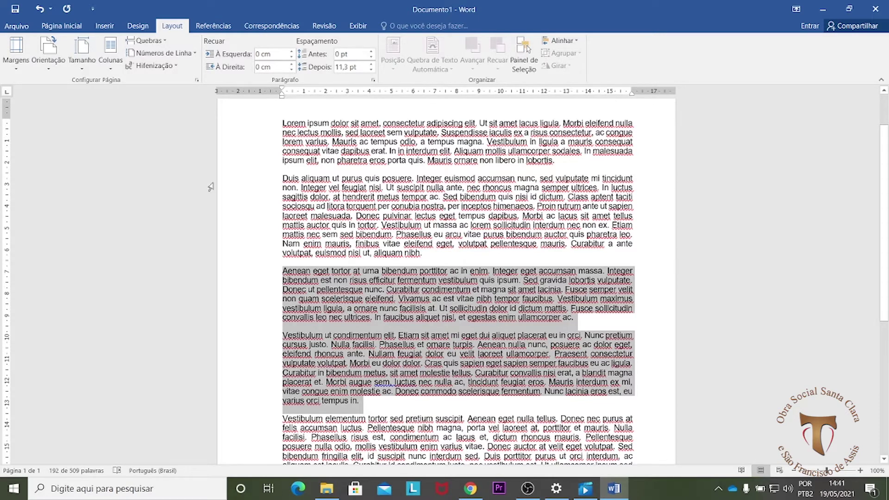
{"action": "left_click", "coordinate": [112, 70]}
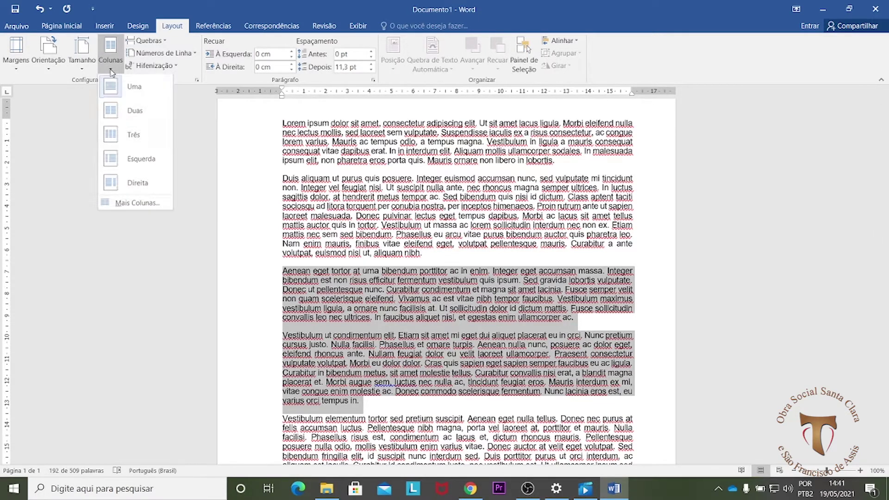
{"action": "left_click", "coordinate": [139, 203]}
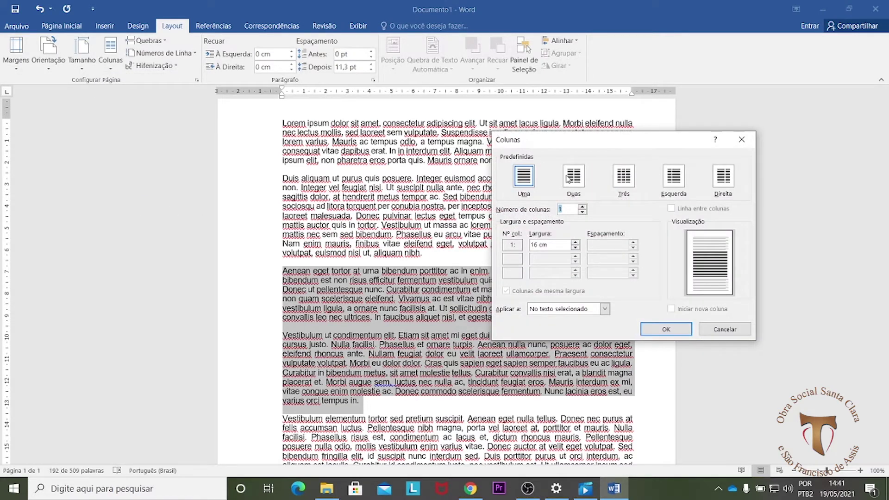
{"action": "left_click", "coordinate": [579, 180]}
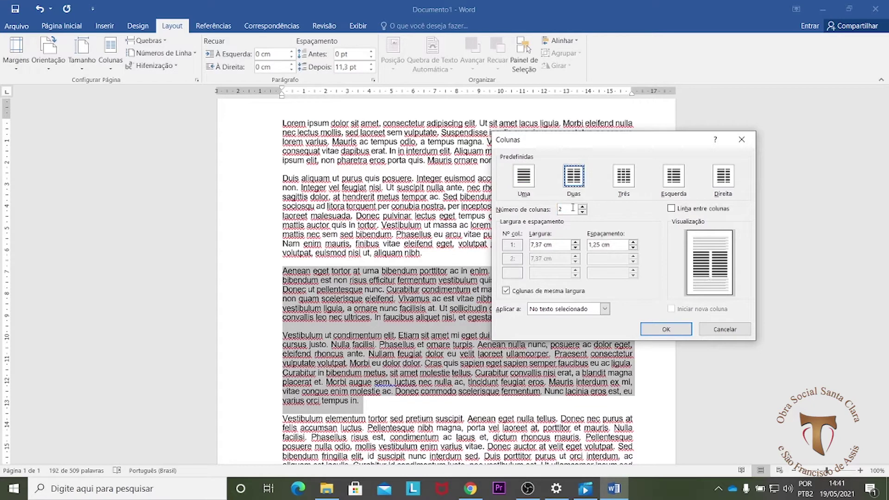
Set the column spacing to 1 cm and apply the two columns to the selected text only.
{"action": "left_click_drag", "start_coordinate": [563, 209], "coordinate": [553, 212]}
{"action": "left_click_drag", "start_coordinate": [601, 245], "coordinate": [592, 245]}
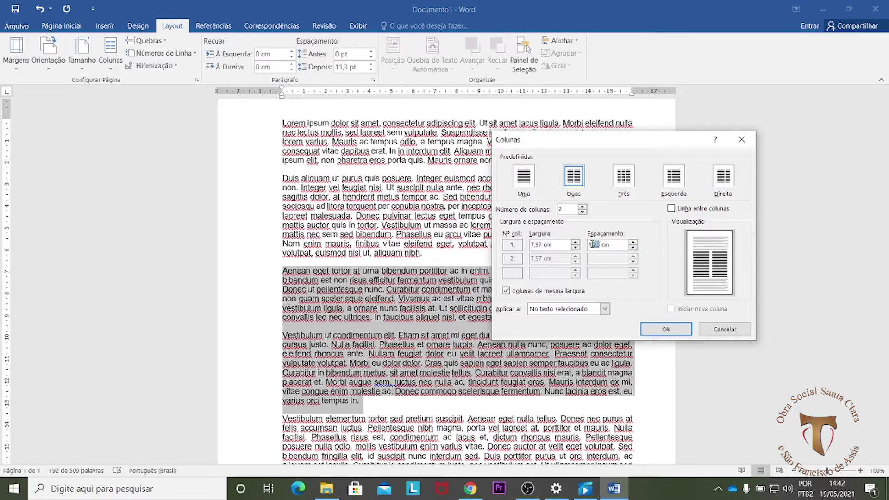
{"action": "left_click", "coordinate": [634, 248]}
{"action": "left_click", "coordinate": [633, 248]}
{"action": "left_click_drag", "start_coordinate": [541, 245], "coordinate": [527, 242]}
{"action": "left_click", "coordinate": [577, 312]}
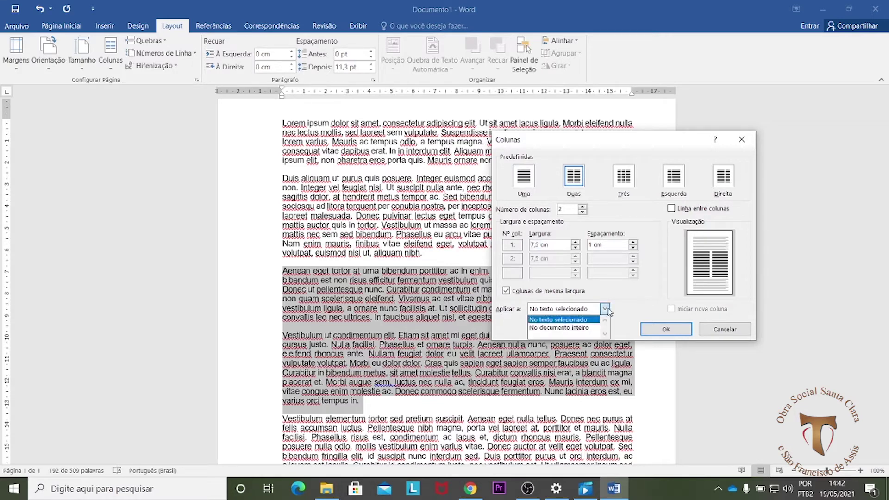
{"action": "left_click", "coordinate": [573, 321]}
{"action": "left_click", "coordinate": [679, 333]}
{"action": "scroll", "coordinate": [543, 288], "scroll_direction": "down", "scroll_amount": 5}
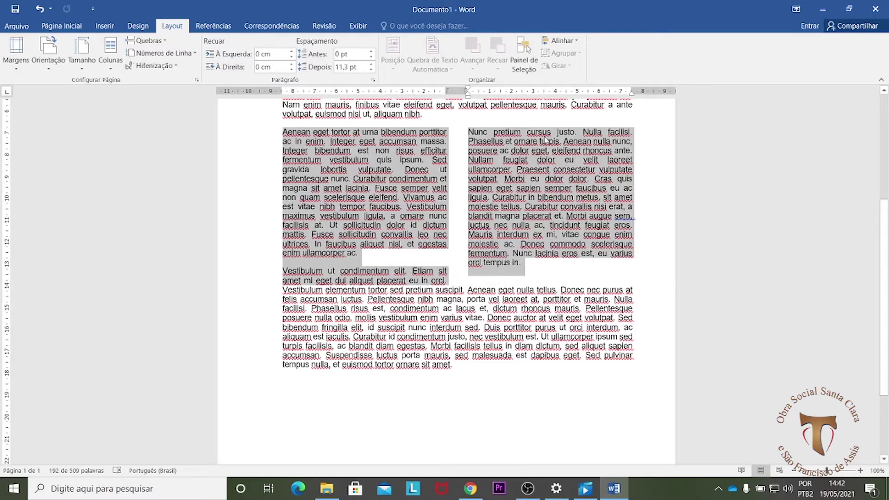
Check how the fourth paragraph splits across the columns and add an empty paragraph after the two-column text.
{"action": "left_click", "coordinate": [302, 254]}
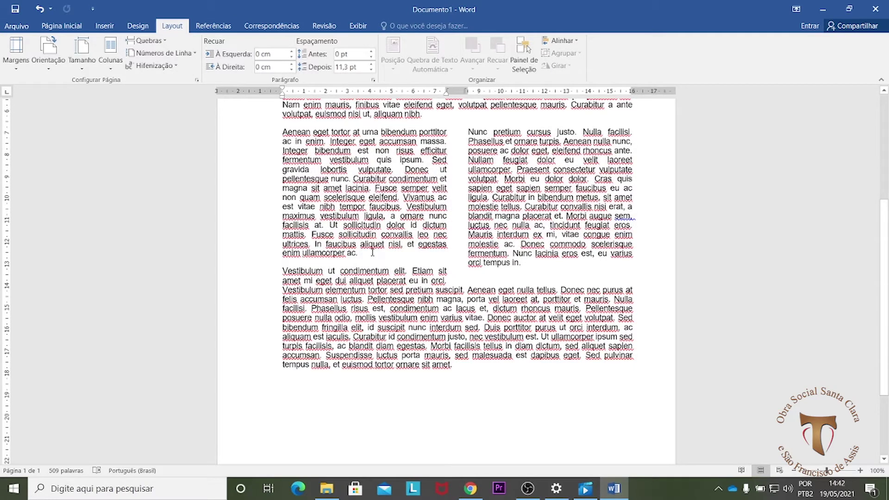
{"action": "left_click_drag", "start_coordinate": [280, 270], "coordinate": [448, 281]}
{"action": "left_click_drag", "start_coordinate": [470, 132], "coordinate": [524, 273]}
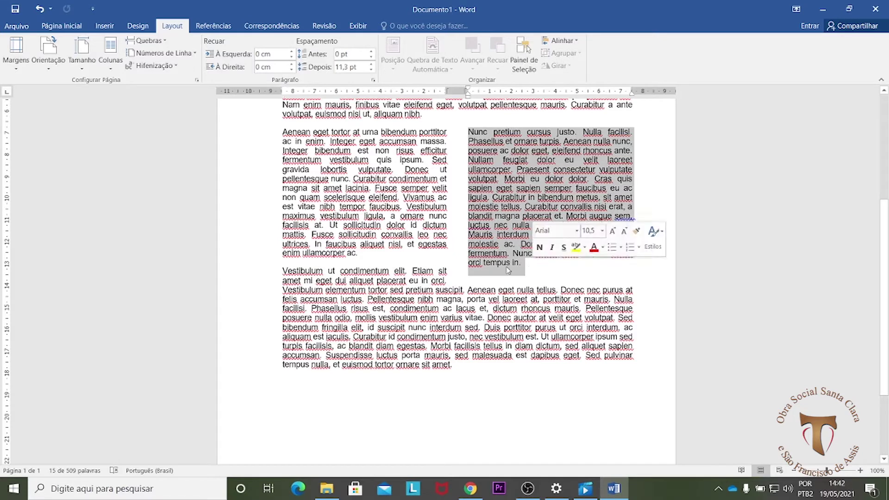
{"action": "left_click", "coordinate": [448, 280]}
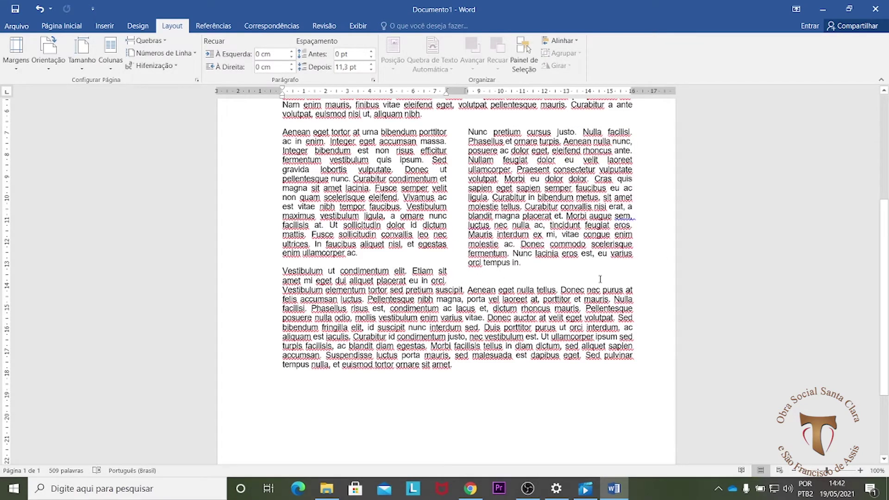
{"action": "left_click", "coordinate": [557, 264]}
{"action": "key", "text": "Return"}
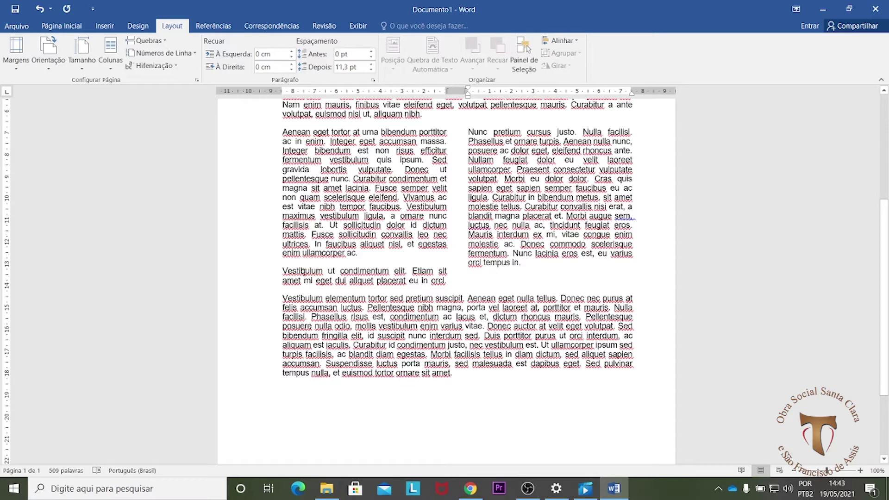
Try a column break before the fourth paragraph, "Vestibulum ut condimentum", and undo it.
{"action": "left_click_drag", "start_coordinate": [283, 269], "coordinate": [448, 280]}
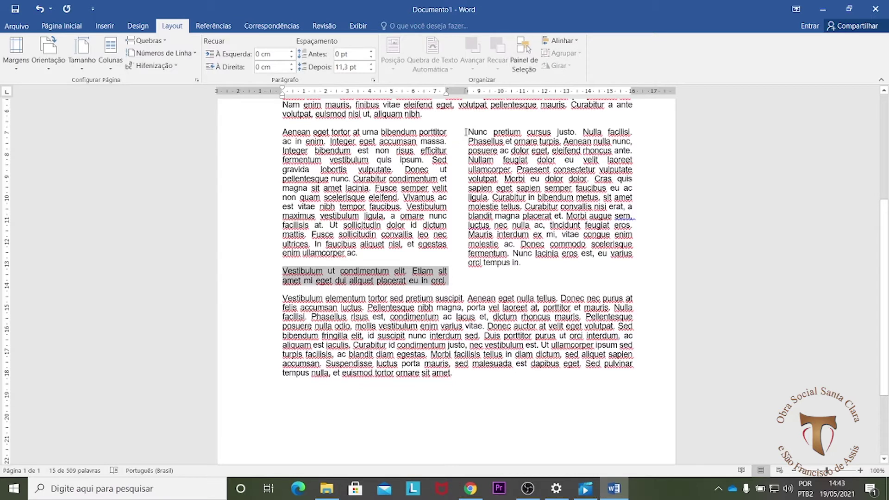
{"action": "left_click", "coordinate": [467, 132]}
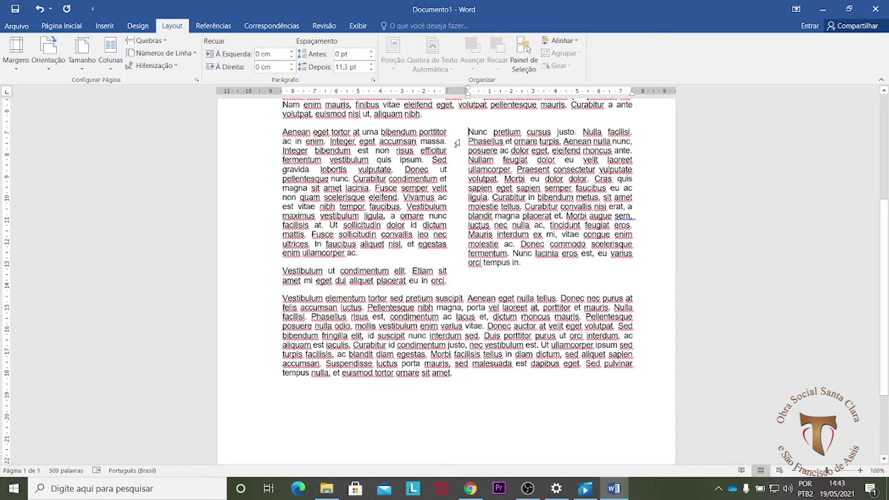
{"action": "left_click", "coordinate": [284, 270]}
{"action": "key", "text": "ctrl+shift+Return"}
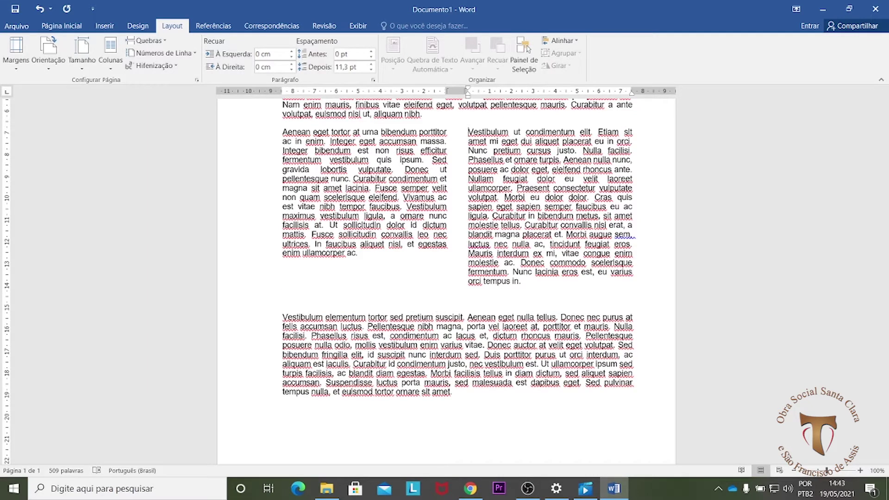
{"action": "key", "text": "ctrl+z"}
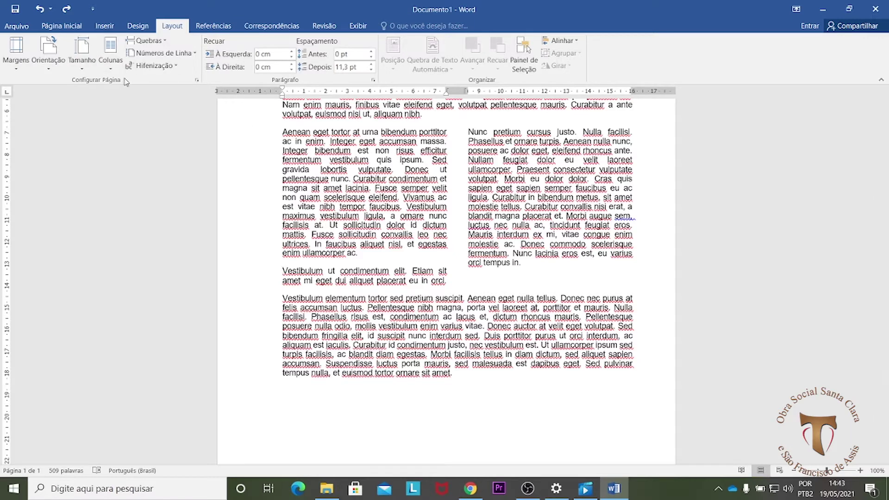
Insert a column break so the fourth paragraph starts in the second column.
{"action": "left_click", "coordinate": [162, 41]}
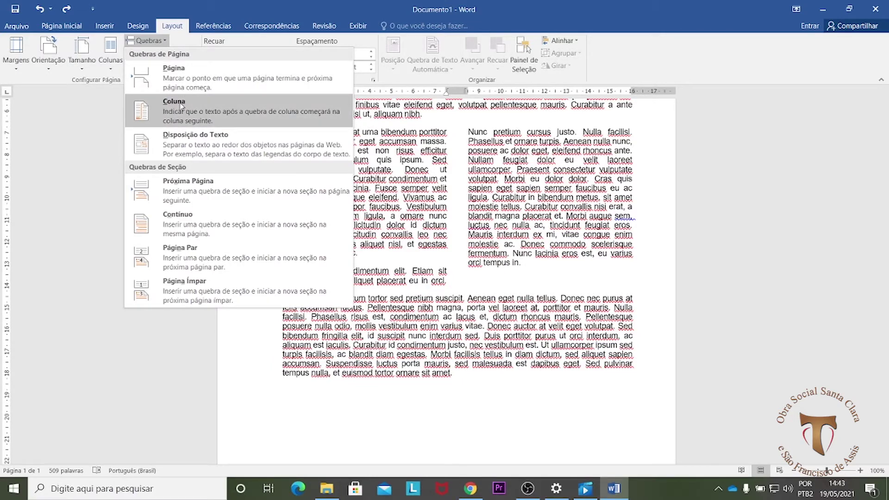
{"action": "left_click", "coordinate": [432, 277]}
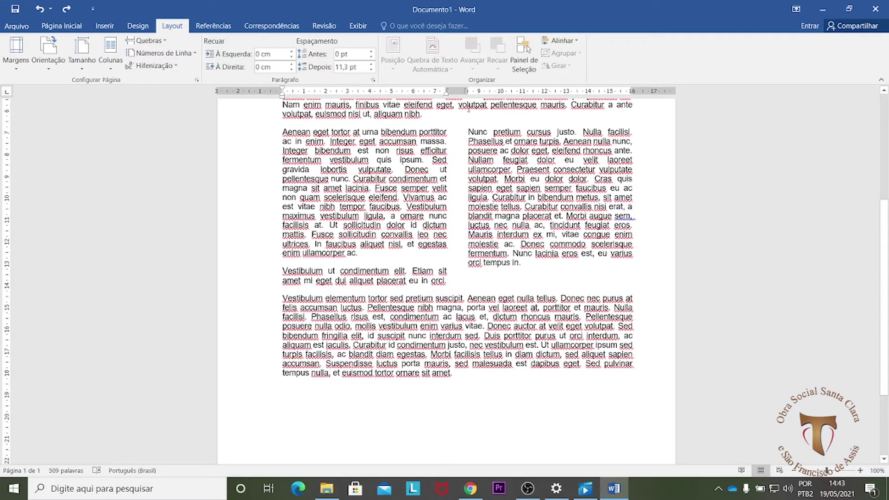
{"action": "left_click", "coordinate": [147, 40]}
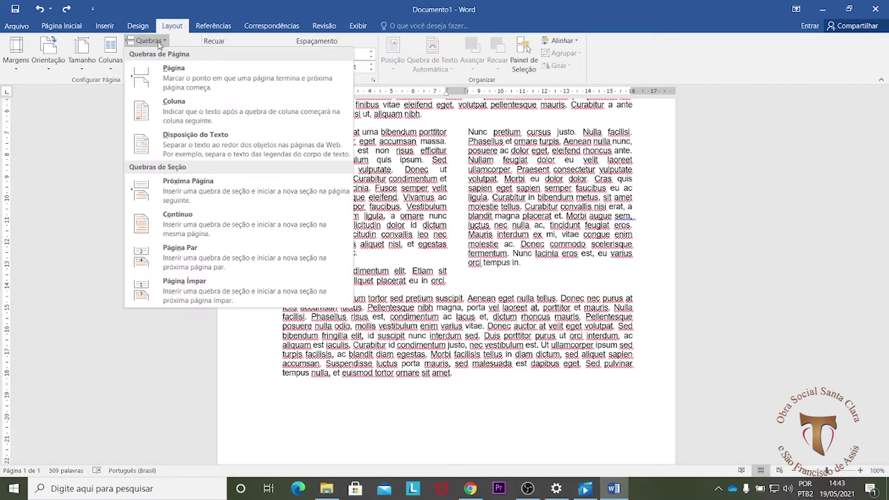
{"action": "left_click", "coordinate": [176, 112]}
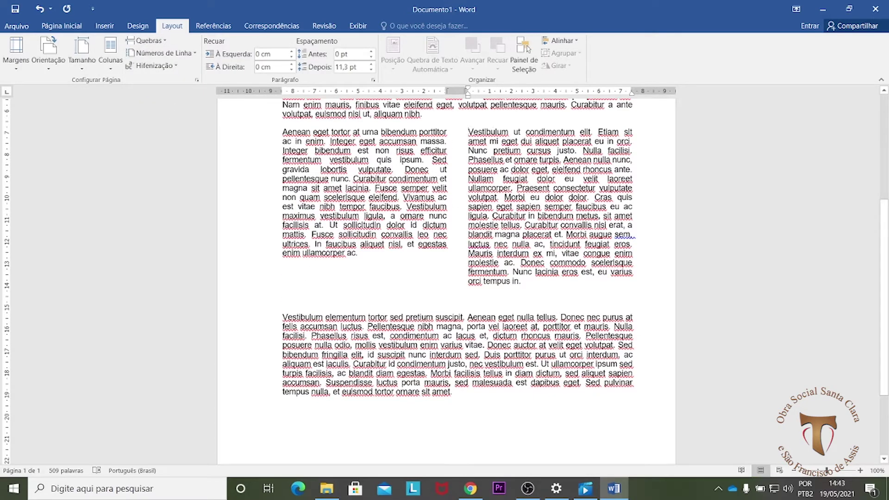
Undo the column break and delete the empty paragraph after the two-column text.
{"action": "left_click", "coordinate": [531, 283]}
{"action": "key", "text": "Delete"}
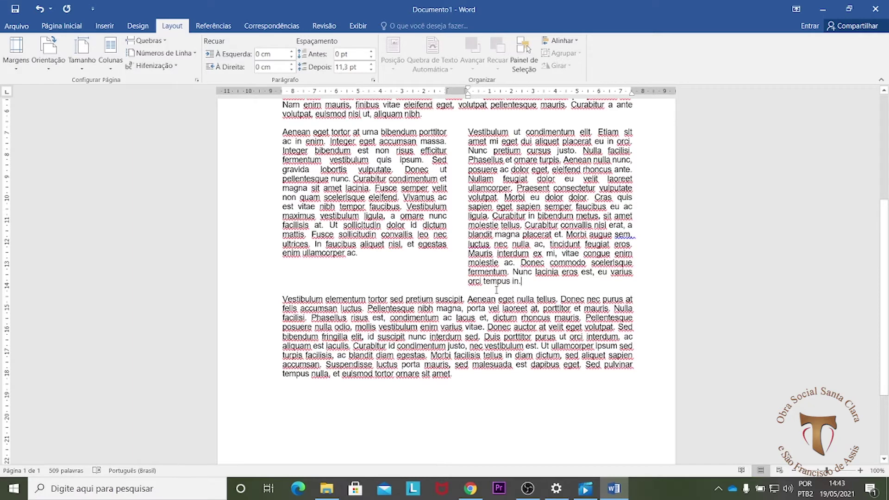
{"action": "key", "text": "ctrl+z"}
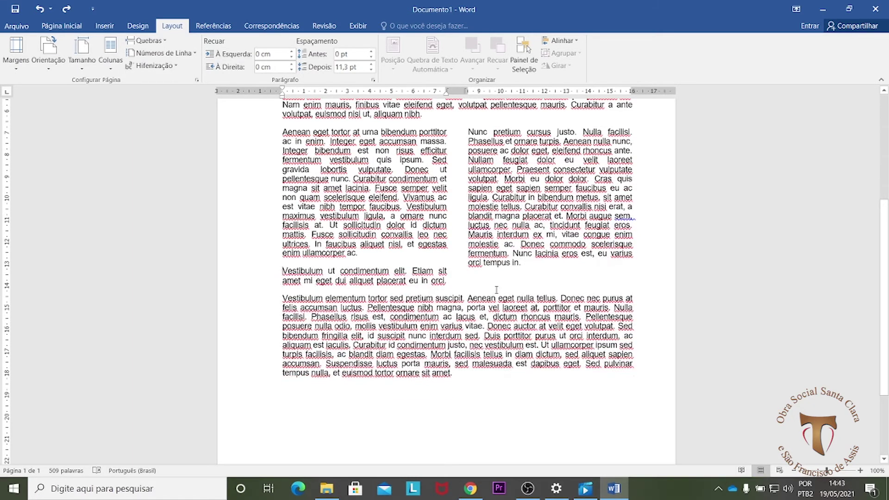
{"action": "key", "text": "Delete"}
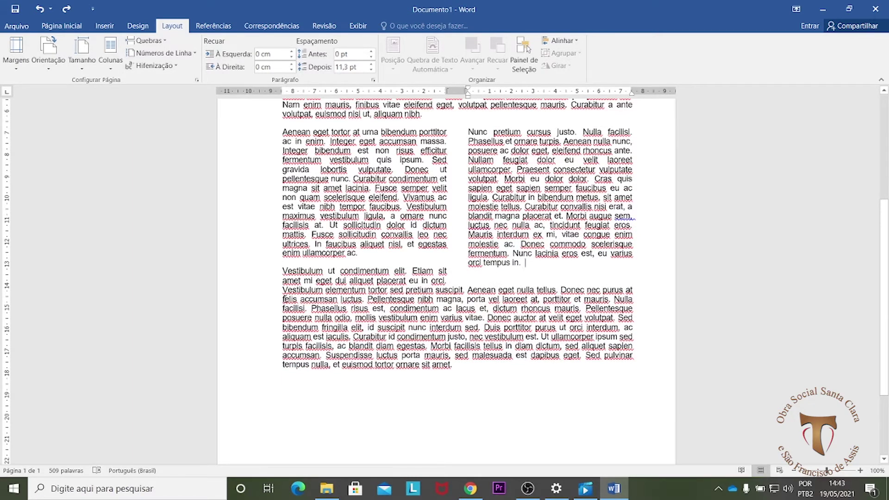
Insert a column break before "Vestibulum ut condimentum" so the whole fourth paragraph sits in the second column.
{"action": "left_click", "coordinate": [281, 270]}
{"action": "left_click_drag", "start_coordinate": [447, 281], "coordinate": [431, 280]}
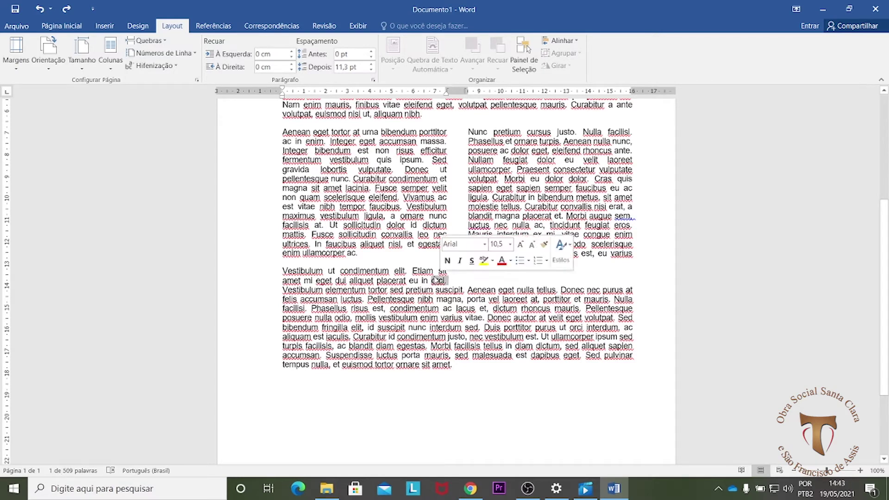
{"action": "left_click_drag", "start_coordinate": [282, 271], "coordinate": [547, 263]}
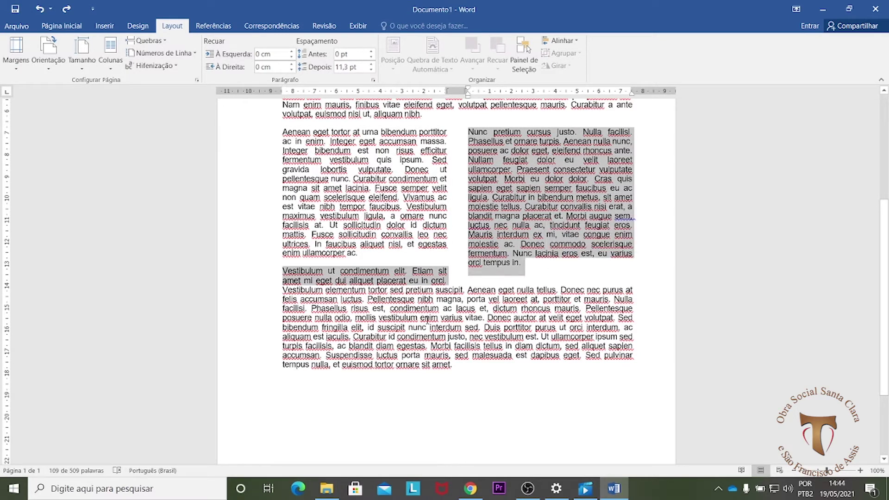
{"action": "left_click", "coordinate": [452, 278]}
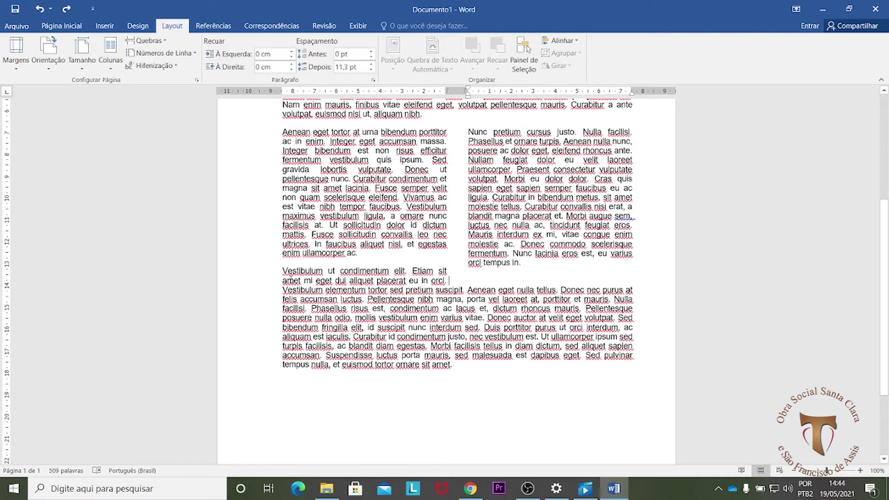
{"action": "left_click", "coordinate": [283, 271]}
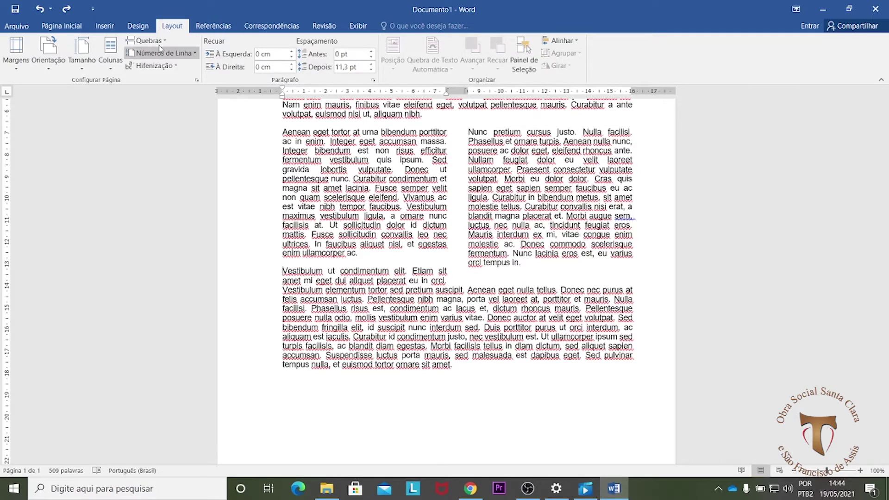
{"action": "left_click", "coordinate": [146, 40]}
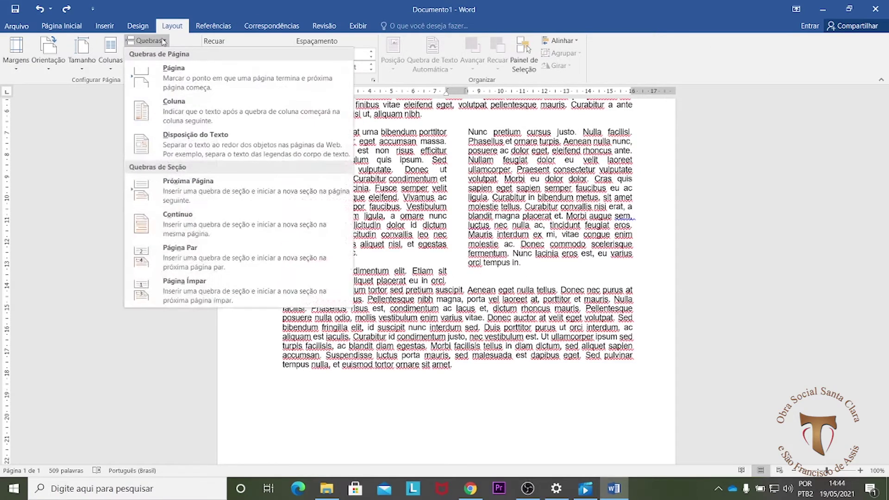
{"action": "left_click", "coordinate": [184, 111]}
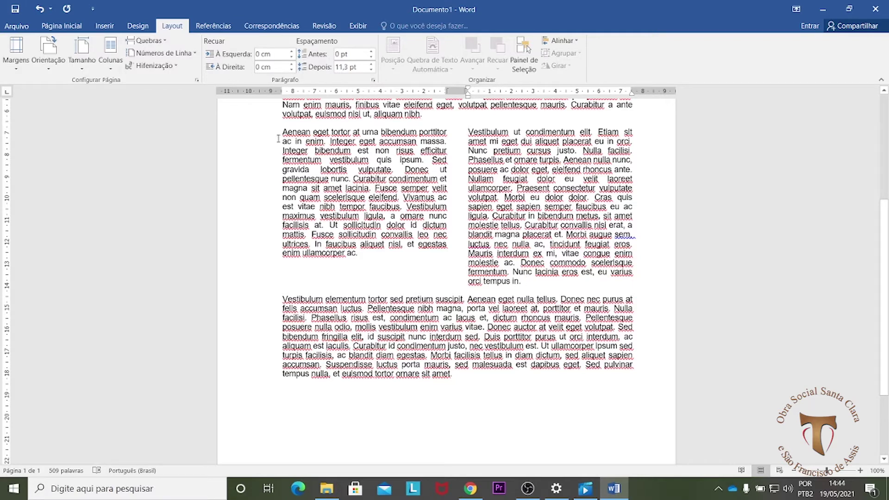
Select the two-column text and review its layout between the single-column paragraphs above and below.
{"action": "left_click_drag", "start_coordinate": [281, 133], "coordinate": [542, 282]}
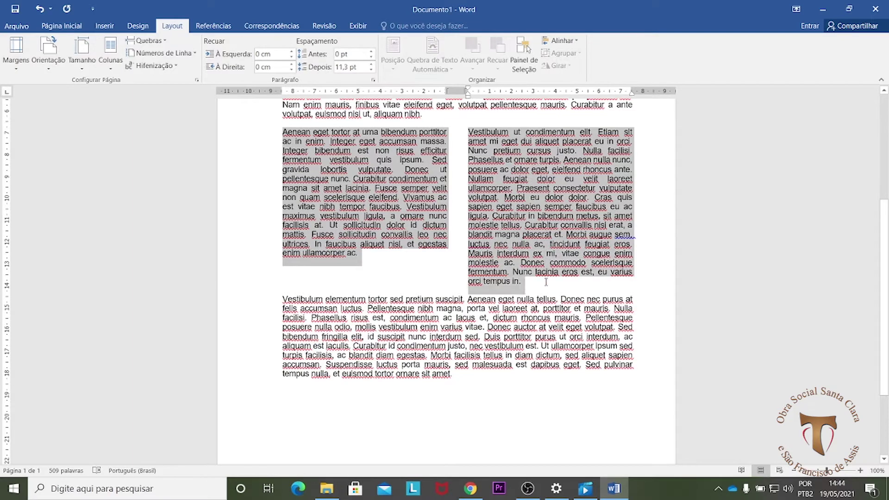
{"action": "scroll", "coordinate": [458, 254], "scroll_direction": "up", "scroll_amount": 5}
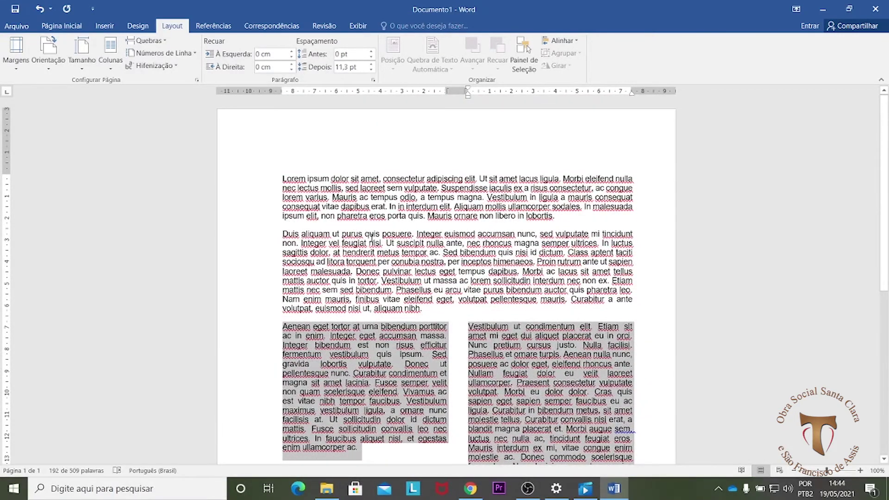
{"action": "scroll", "coordinate": [372, 237], "scroll_direction": "down", "scroll_amount": 4}
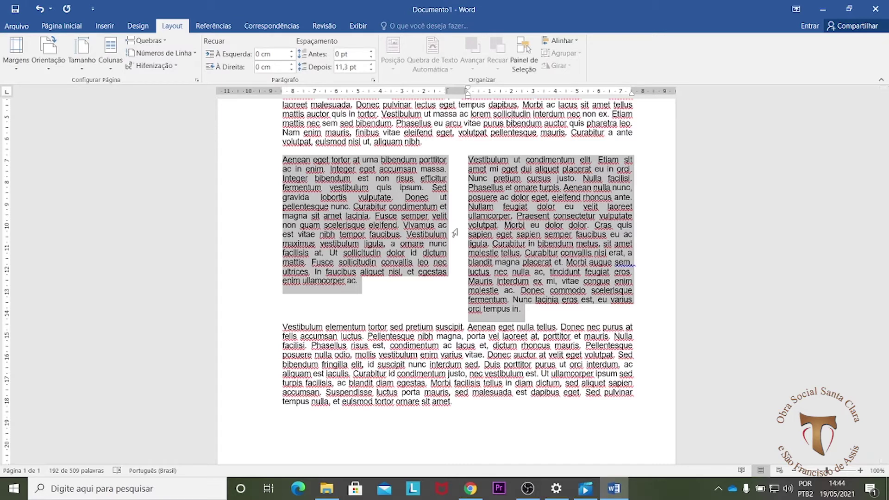
Undo the column break and the two-column layout of the third and fourth paragraphs.
{"action": "left_click", "coordinate": [542, 311]}
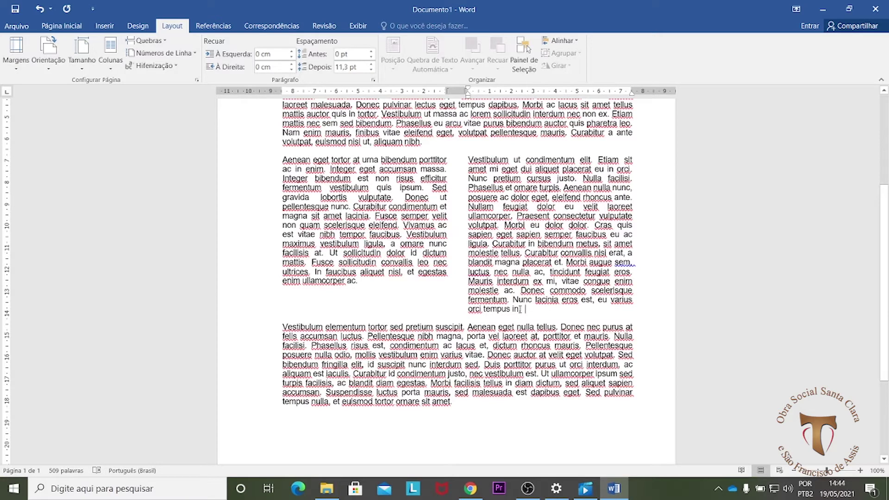
{"action": "left_click_drag", "start_coordinate": [276, 160], "coordinate": [558, 315]}
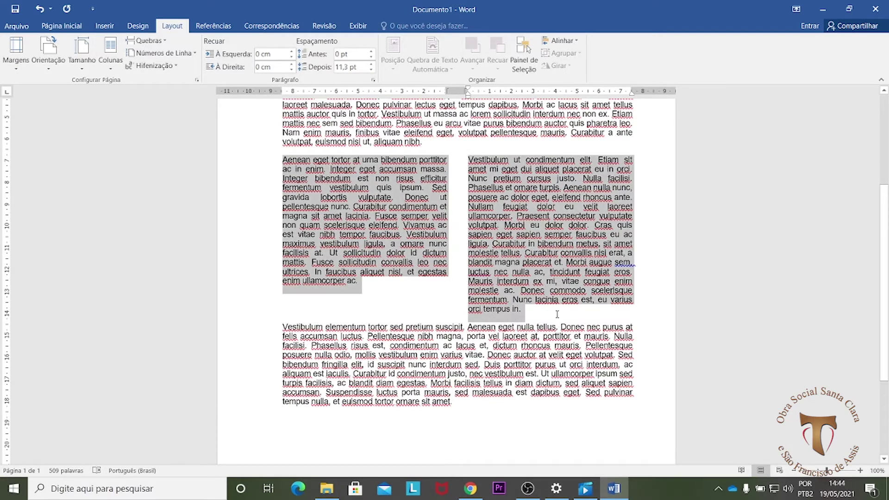
{"action": "key", "text": "ctrl+z"}
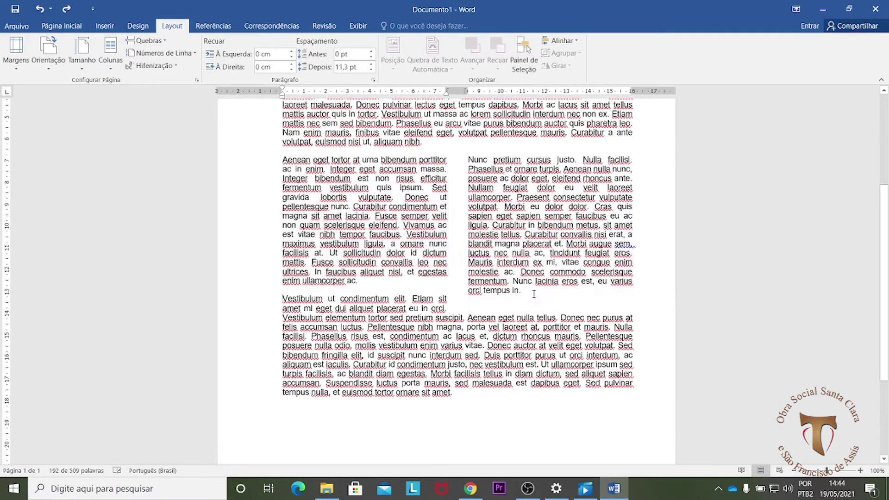
{"action": "key", "text": "ctrl+z"}
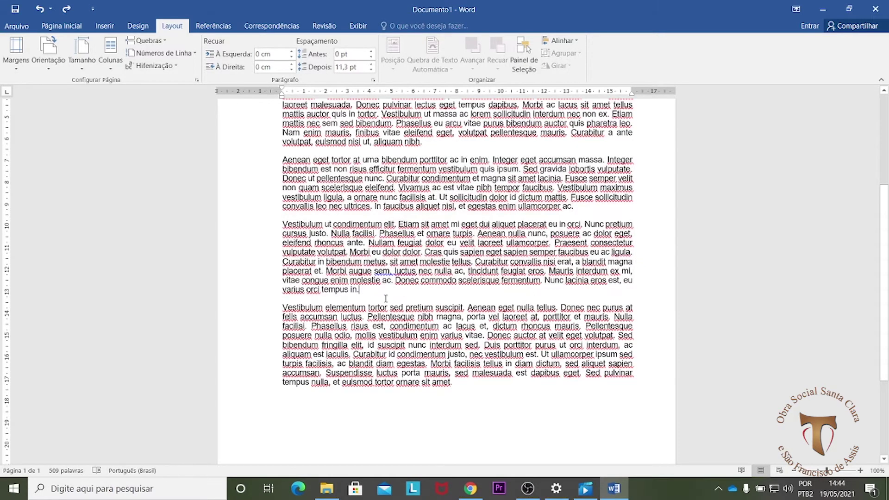
Format only the second paragraph, starting "Duis aliquam", in two columns.
{"action": "scroll", "coordinate": [386, 299], "scroll_direction": "up", "scroll_amount": 6}
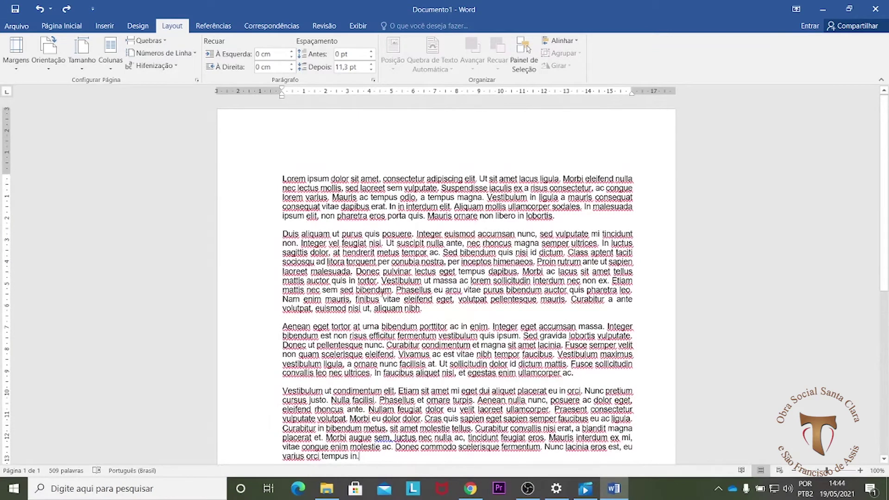
{"action": "left_click_drag", "start_coordinate": [282, 233], "coordinate": [423, 319]}
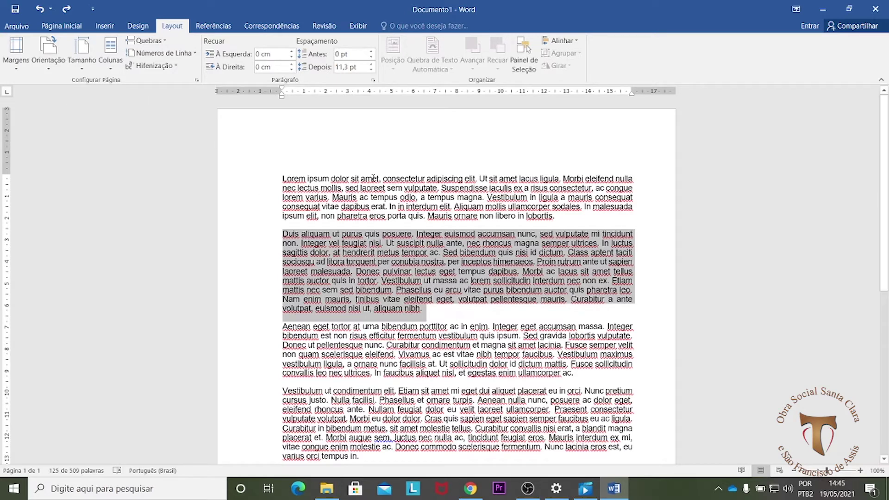
{"action": "left_click", "coordinate": [111, 60]}
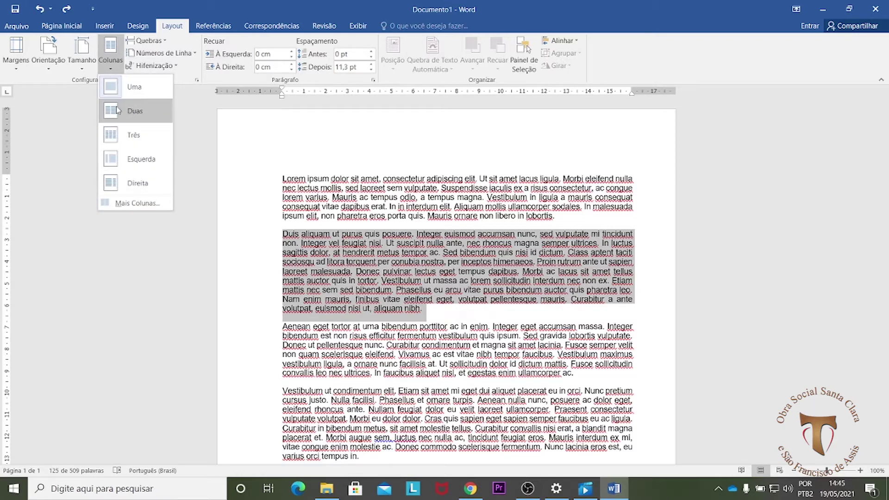
{"action": "left_click", "coordinate": [140, 115]}
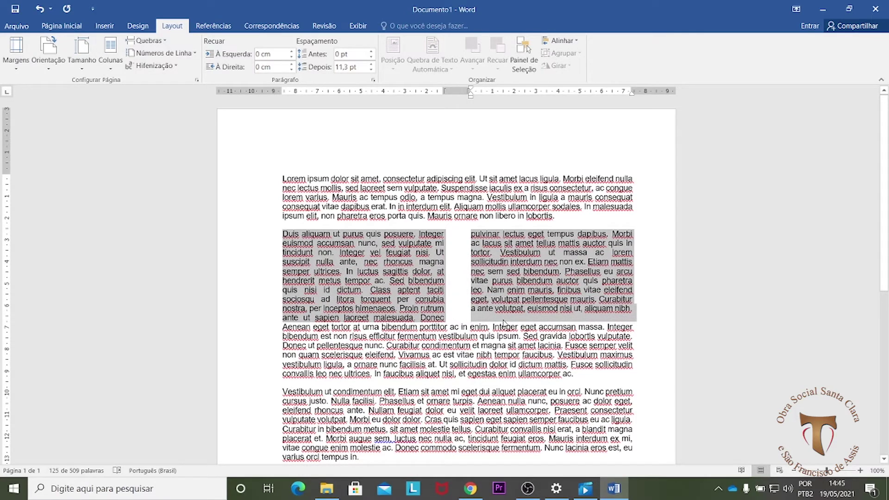
{"action": "left_click", "coordinate": [463, 320]}
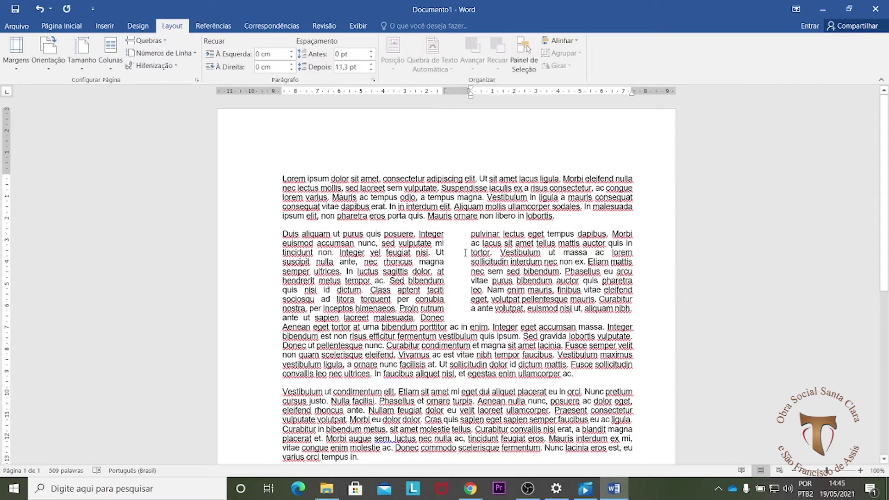
Try adding an empty paragraph after the second paragraph's two-column text and undo it.
{"action": "left_click", "coordinate": [632, 307]}
{"action": "key", "text": "Return"}
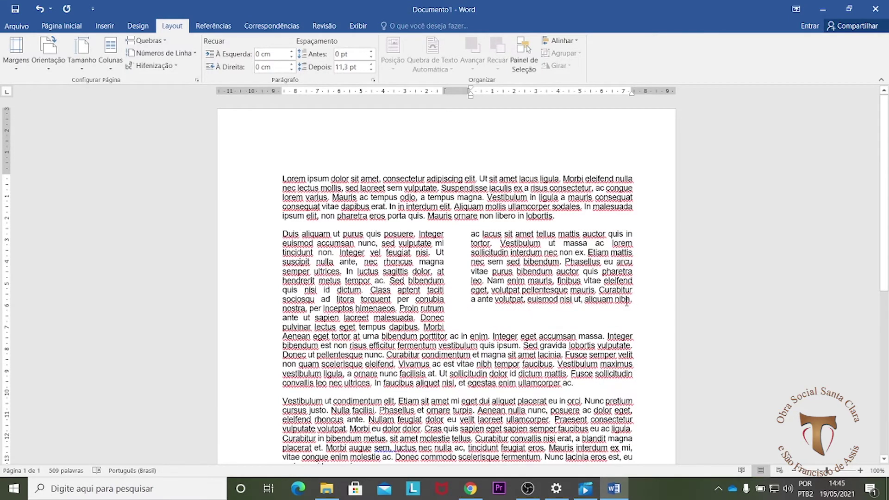
{"action": "key", "text": "ctrl+z"}
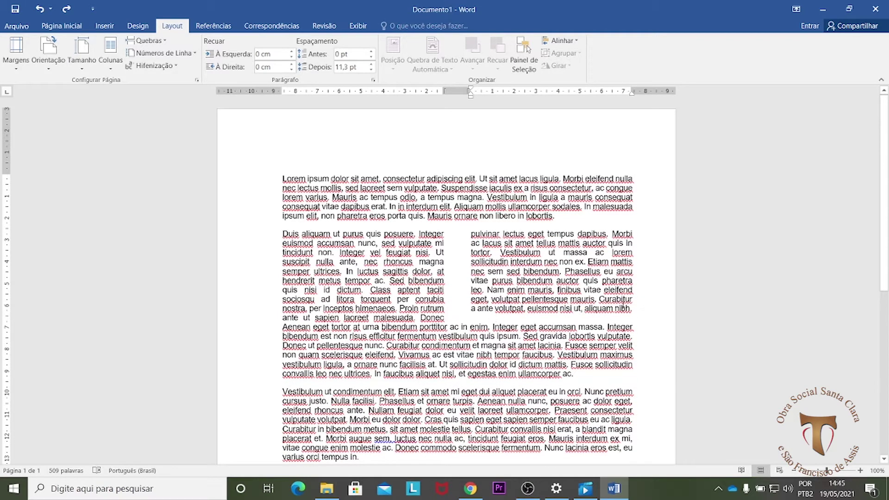
Add a series of empty paragraphs after "aliquam nibh." to push most of the two-column text into the first column.
{"action": "left_click_drag", "start_coordinate": [632, 313], "coordinate": [640, 315]}
{"action": "key", "text": "Return"}
{"action": "key", "text": "Return"}
{"action": "key", "text": "Return"}
{"action": "key", "text": "Return"}
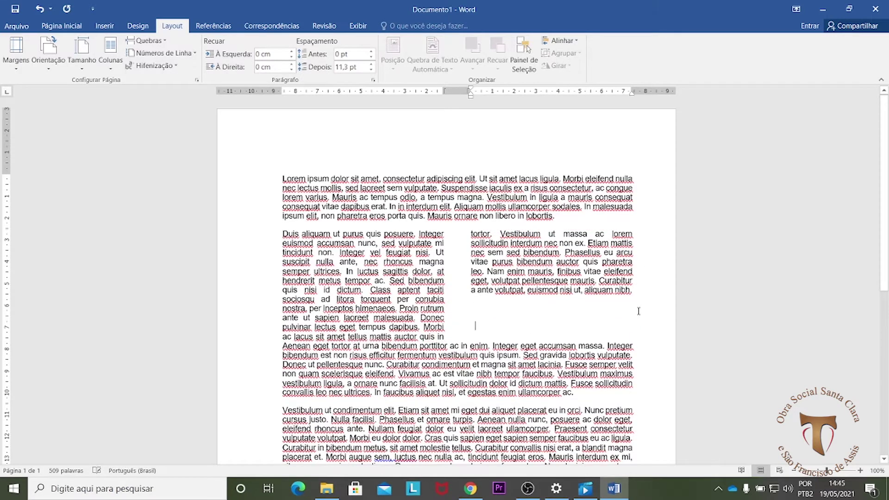
{"action": "key", "text": "Return"}
{"action": "key", "text": "Return"}
{"action": "key", "text": "Return"}
{"action": "key", "text": "Return"}
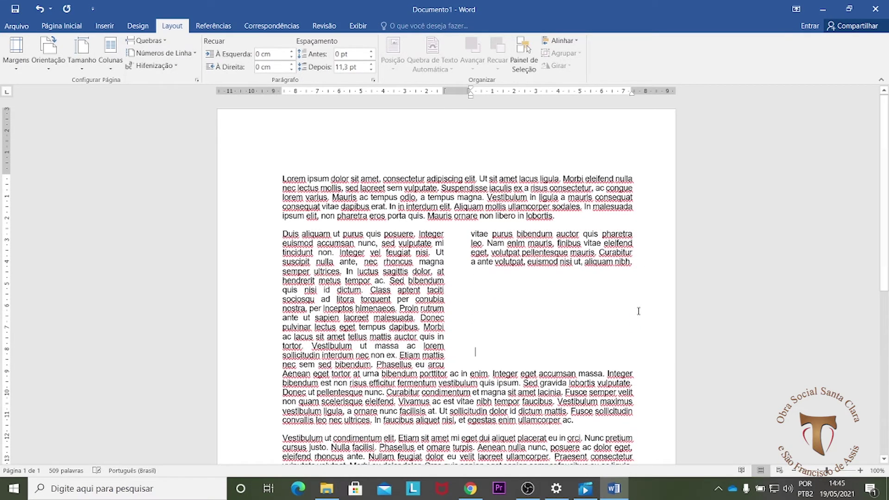
{"action": "key", "text": "Return"}
{"action": "key", "text": "Return"}
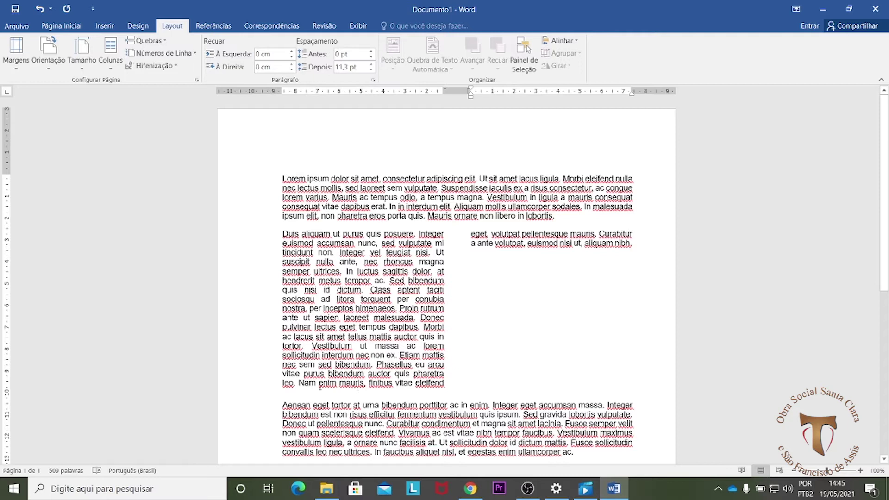
Compare the text in both columns and delete the surplus empty paragraphs in the second column.
{"action": "left_click_drag", "start_coordinate": [278, 237], "coordinate": [449, 383]}
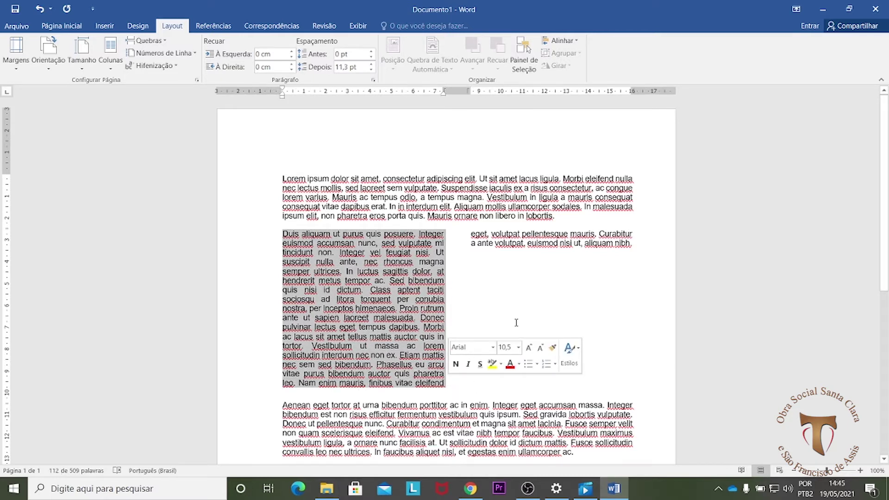
{"action": "left_click_drag", "start_coordinate": [471, 233], "coordinate": [641, 258]}
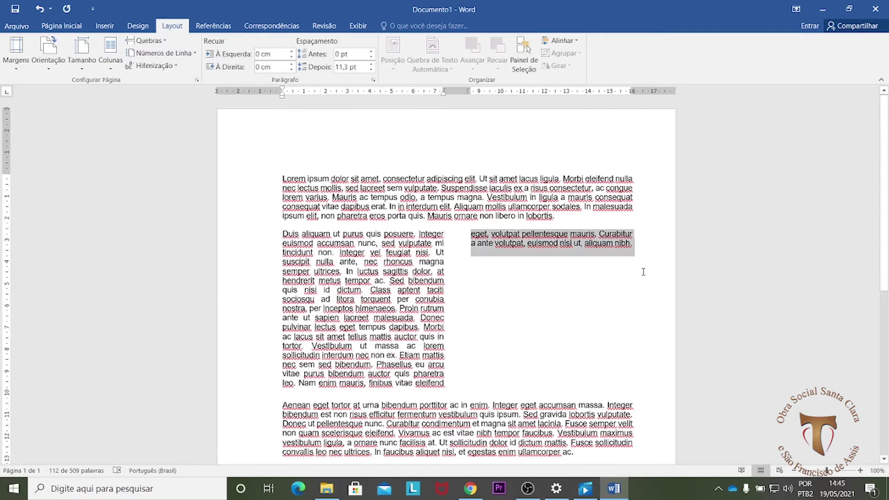
{"action": "left_click", "coordinate": [482, 368]}
{"action": "left_click_drag", "start_coordinate": [481, 368], "coordinate": [488, 262]}
{"action": "key", "text": "Delete"}
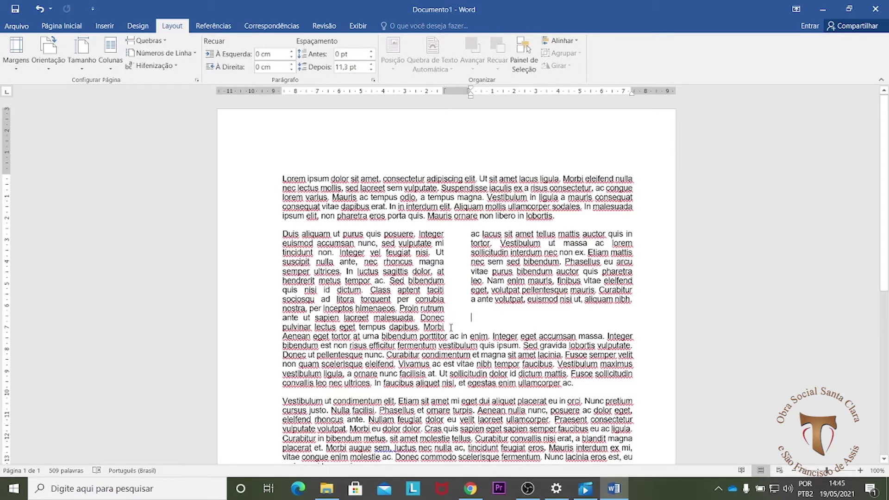
Insert a column break before "Class aptent" so the rest of the second paragraph starts in the second column.
{"action": "left_click_drag", "start_coordinate": [284, 234], "coordinate": [470, 300]}
{"action": "left_click_drag", "start_coordinate": [635, 300], "coordinate": [283, 234]}
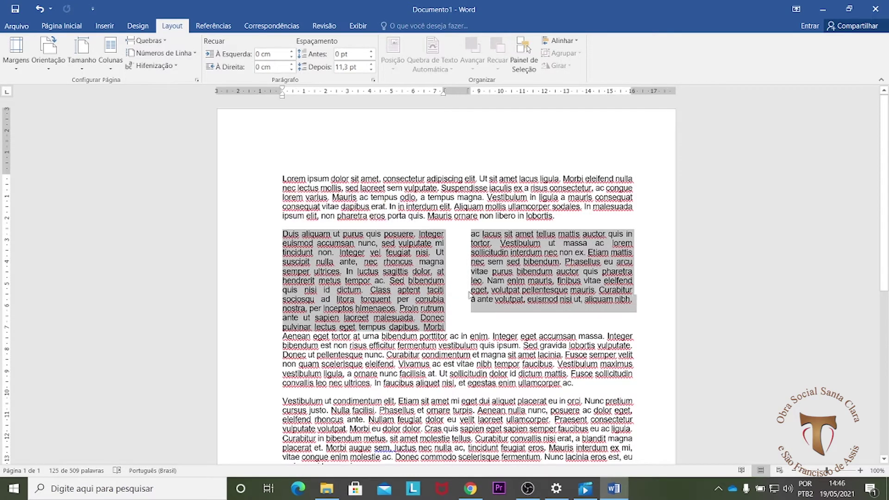
{"action": "left_click", "coordinate": [447, 327]}
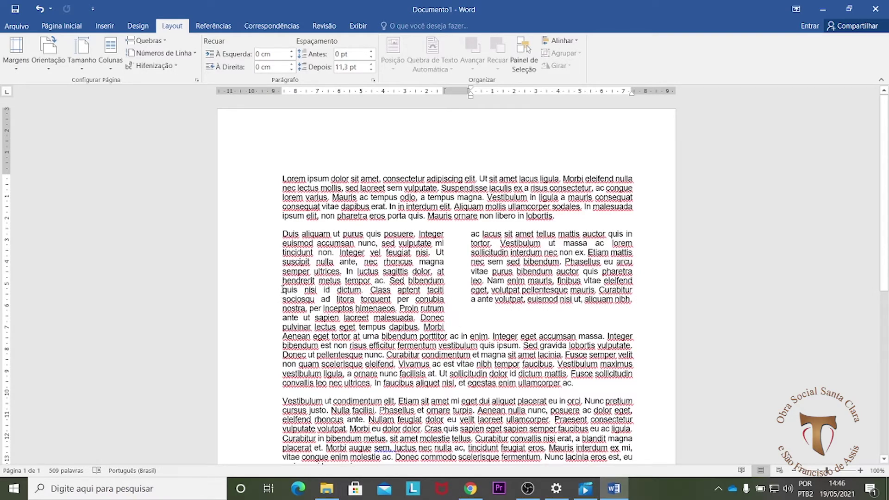
{"action": "left_click", "coordinate": [370, 291]}
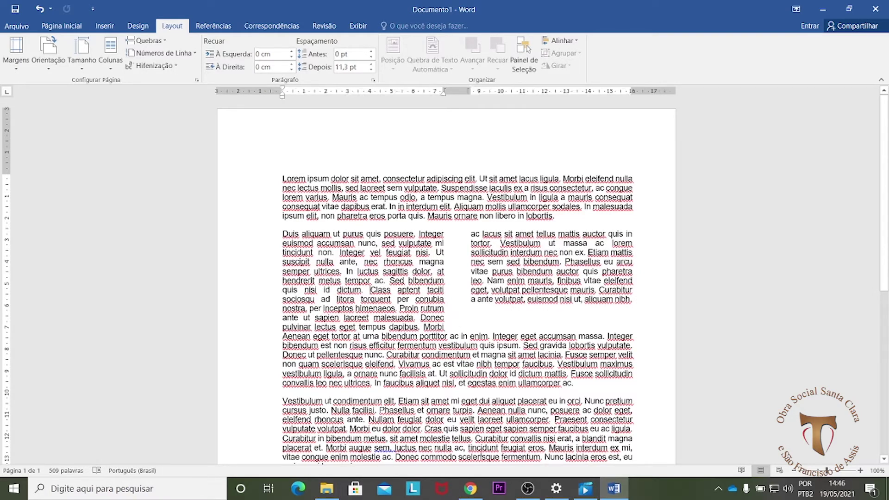
{"action": "left_click", "coordinate": [166, 42]}
{"action": "left_click", "coordinate": [179, 111]}
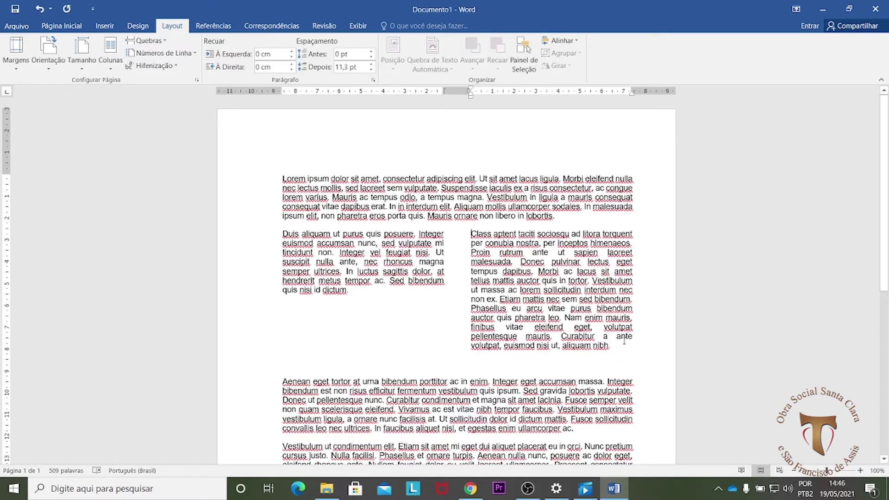
Try to delete the empty paragraph below the two-column text and undo the deletion.
{"action": "left_click", "coordinate": [557, 367]}
{"action": "key", "text": "Delete"}
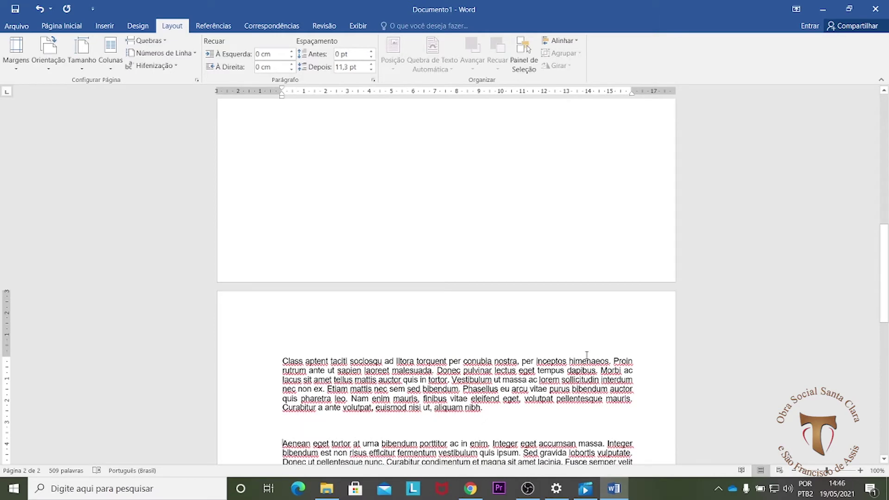
{"action": "scroll", "coordinate": [567, 260], "scroll_direction": "up", "scroll_amount": 10}
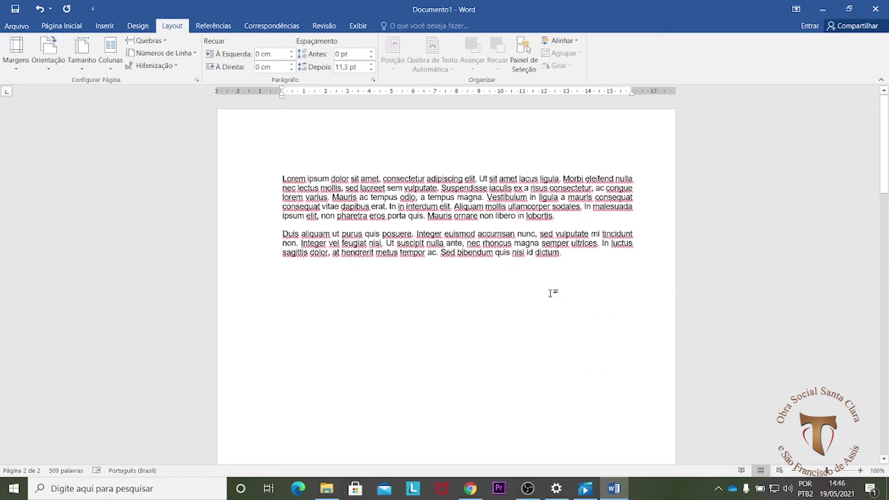
{"action": "key", "text": "ctrl+z"}
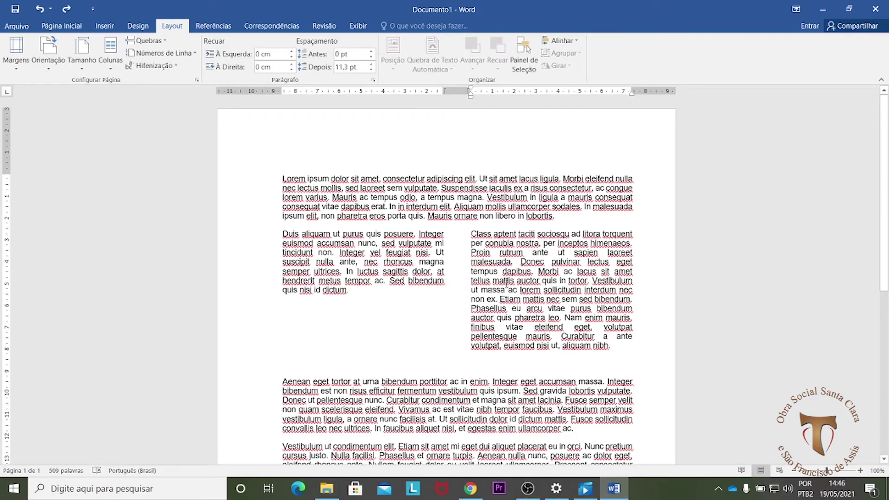
Examine how the two-column paragraph sits between the single-column paragraphs above and below it.
{"action": "scroll", "coordinate": [498, 380], "scroll_direction": "down", "scroll_amount": 8}
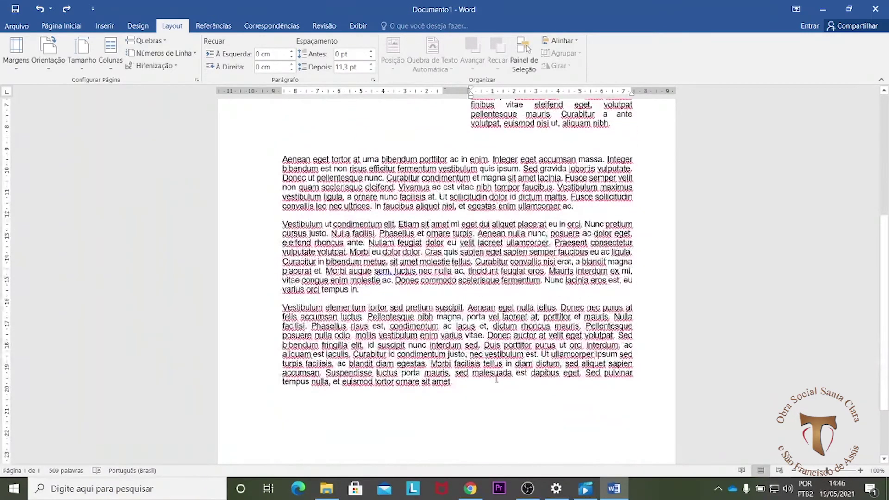
{"action": "scroll", "coordinate": [497, 379], "scroll_direction": "up", "scroll_amount": 8}
{"action": "left_click_drag", "start_coordinate": [283, 232], "coordinate": [616, 351]}
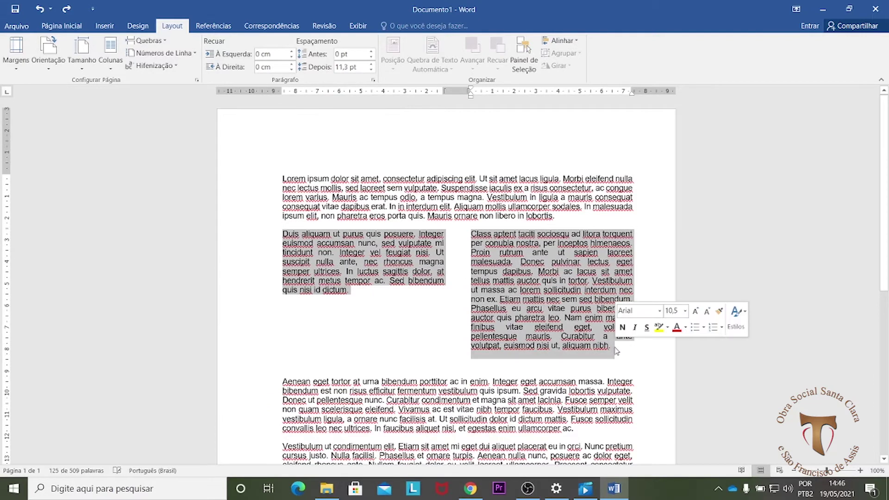
{"action": "left_click", "coordinate": [609, 351]}
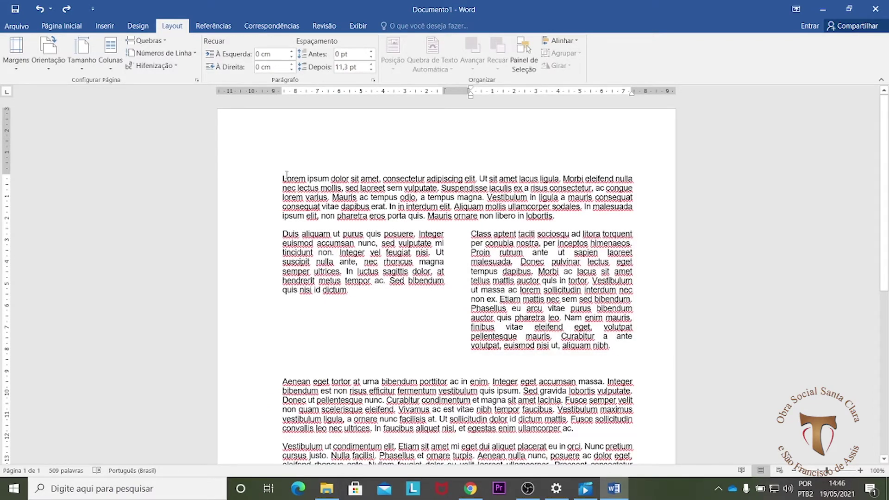
{"action": "left_click_drag", "start_coordinate": [284, 178], "coordinate": [619, 353]}
{"action": "scroll", "coordinate": [509, 356], "scroll_direction": "down", "scroll_amount": 2}
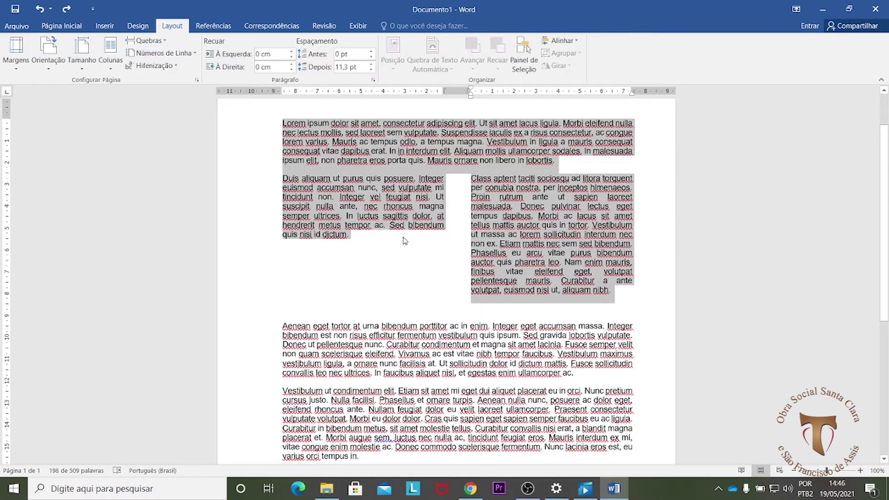
{"action": "left_click", "coordinate": [424, 235]}
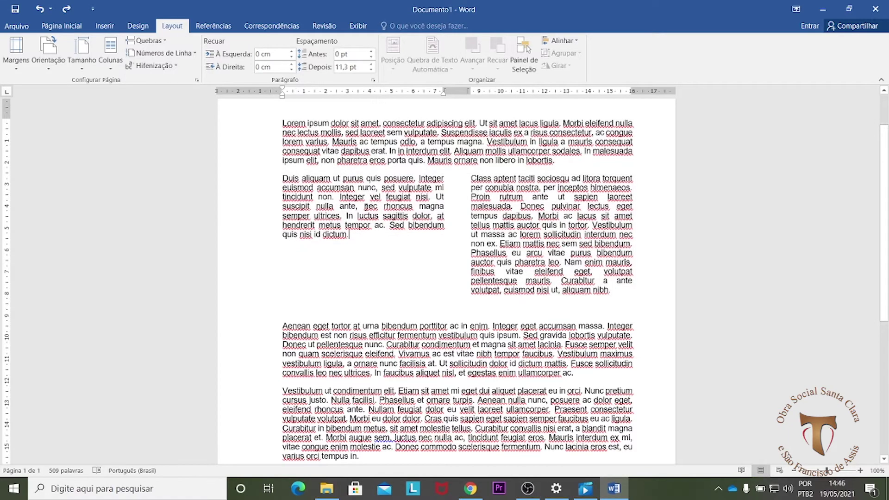
Add an empty paragraph after the document's last paragraph and insert a page break there to start a new page.
{"action": "scroll", "coordinate": [422, 321], "scroll_direction": "down", "scroll_amount": 9}
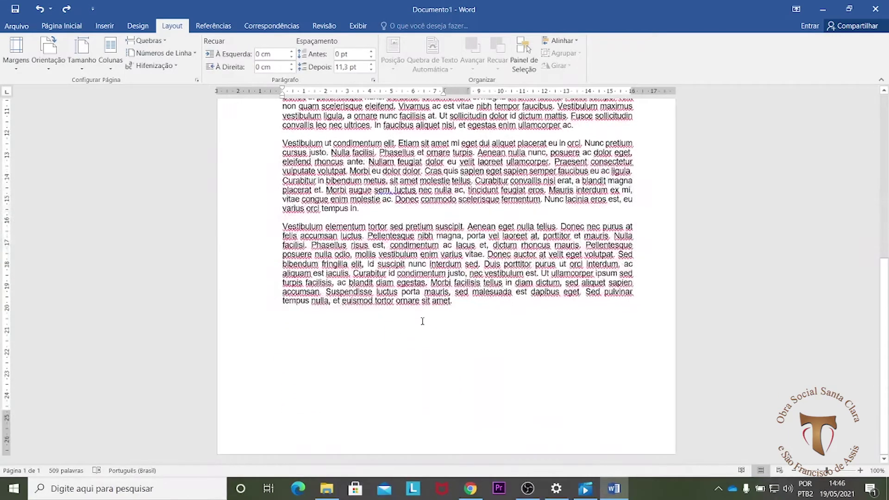
{"action": "left_click", "coordinate": [479, 313]}
{"action": "key", "text": "Return"}
{"action": "left_click", "coordinate": [159, 43]}
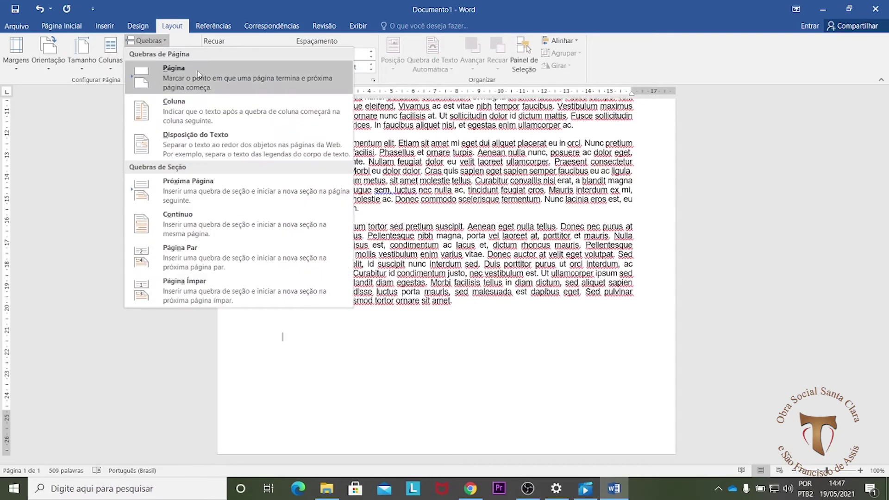
{"action": "left_click", "coordinate": [174, 73]}
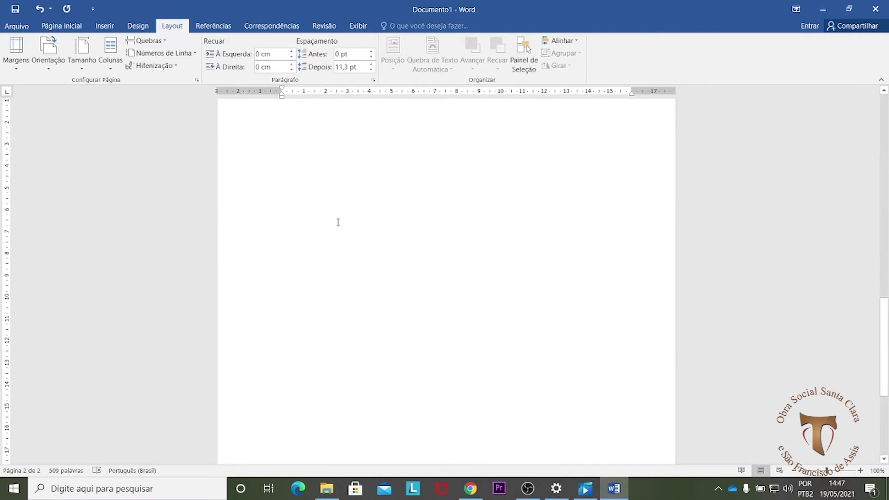
{"action": "scroll", "coordinate": [340, 228], "scroll_direction": "up", "scroll_amount": 2}
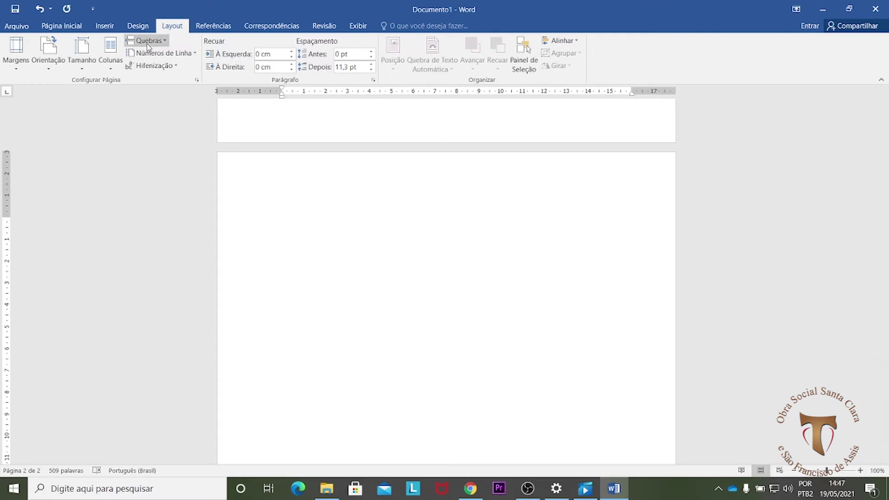
{"action": "scroll", "coordinate": [307, 236], "scroll_direction": "up", "scroll_amount": 10}
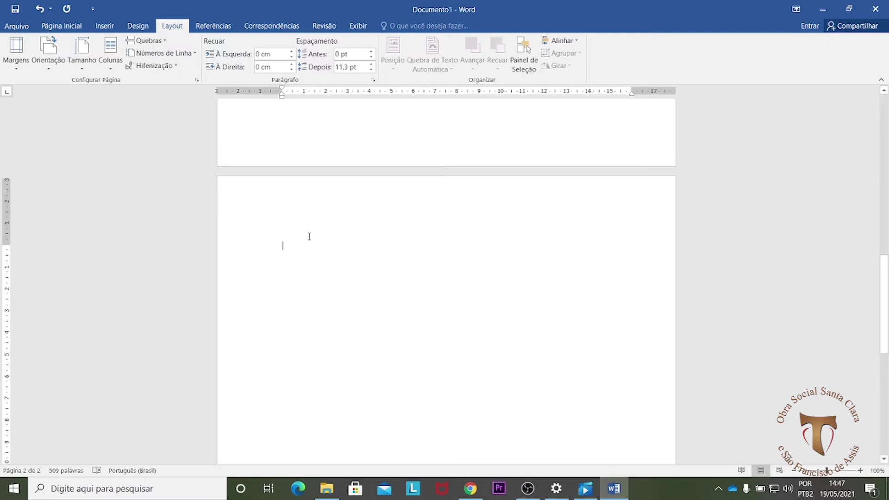
{"action": "scroll", "coordinate": [312, 183], "scroll_direction": "down", "scroll_amount": 10}
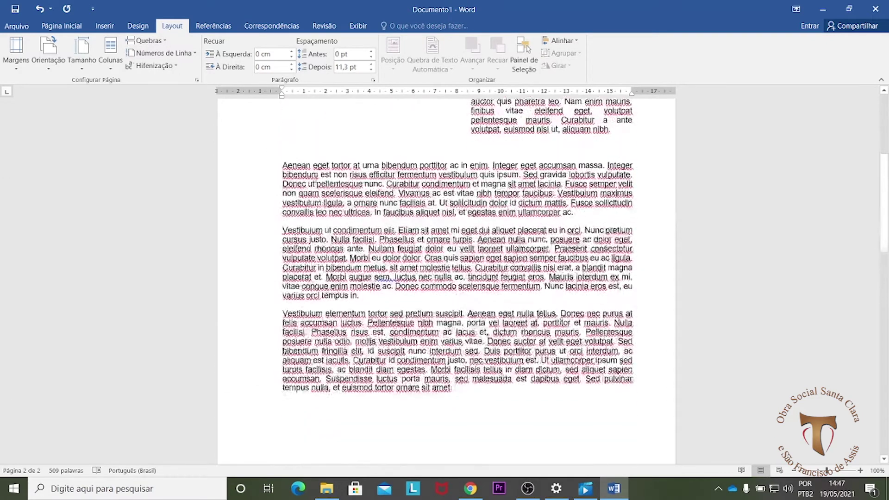
Write "Teste de Colunas" as the first line of the new second page.
{"action": "scroll", "coordinate": [312, 183], "scroll_direction": "up", "scroll_amount": 7}
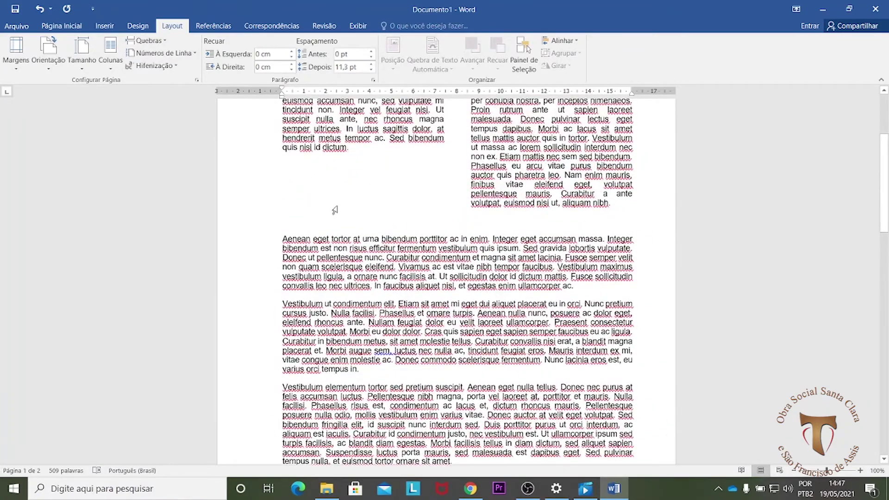
{"action": "scroll", "coordinate": [334, 208], "scroll_direction": "down", "scroll_amount": 8}
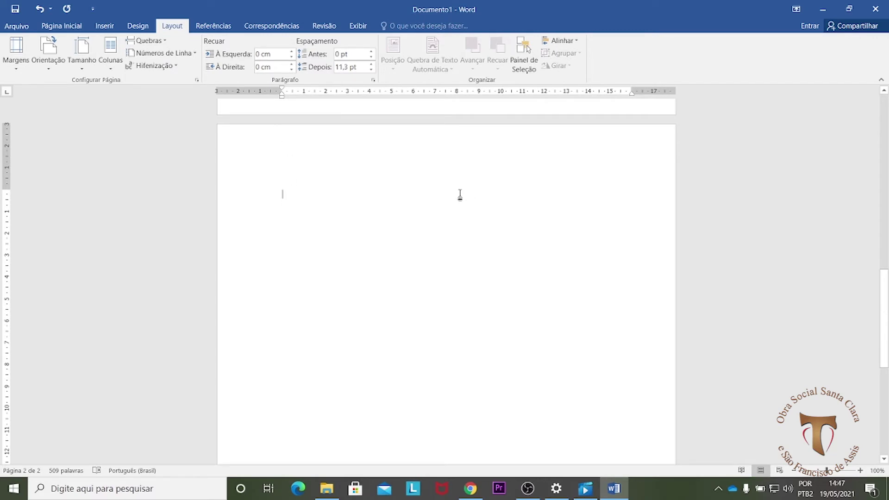
{"action": "type", "text": "Teste de"}
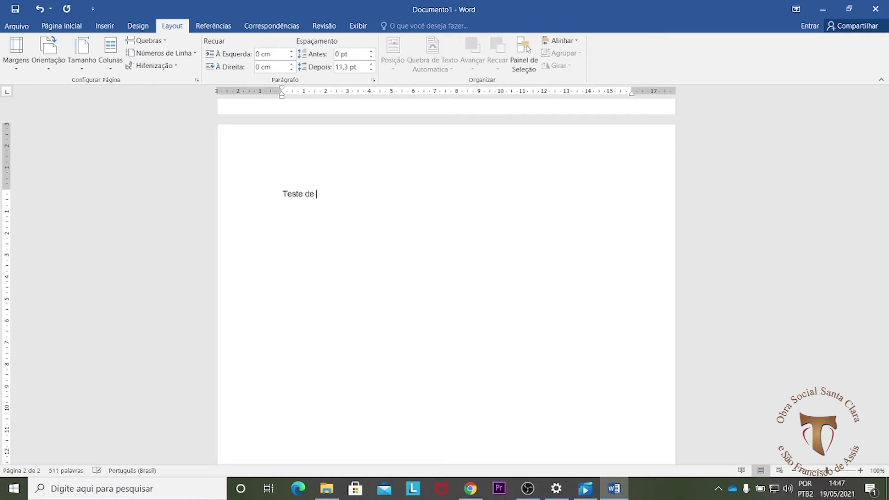
{"action": "type", "text": " Colunas"}
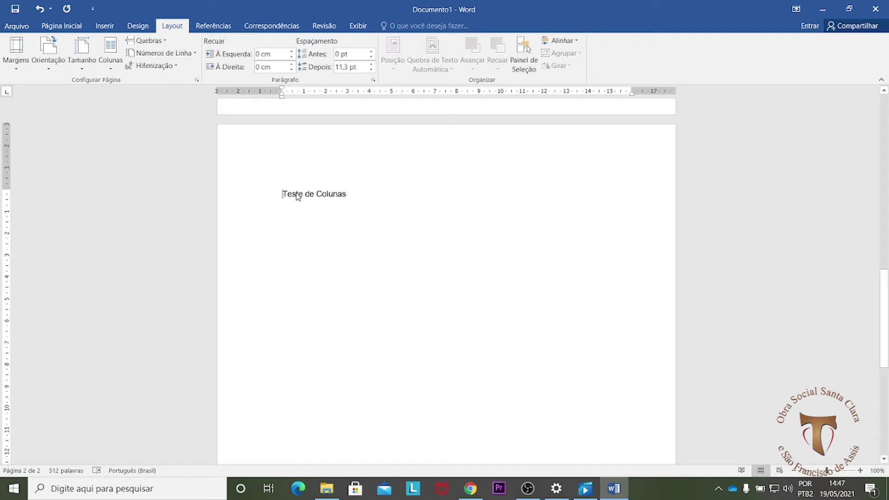
Center the "Teste de Colunas" title and start a new paragraph below it.
{"action": "left_click_drag", "start_coordinate": [284, 193], "coordinate": [350, 195]}
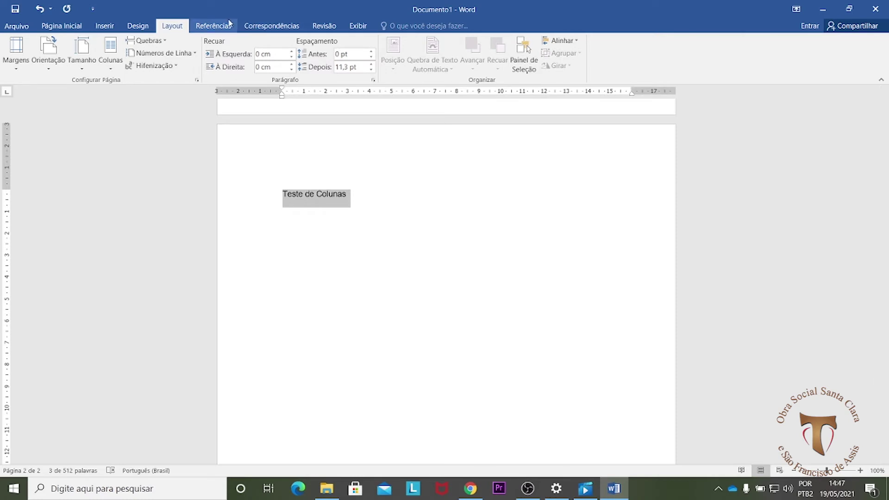
{"action": "left_click", "coordinate": [70, 27]}
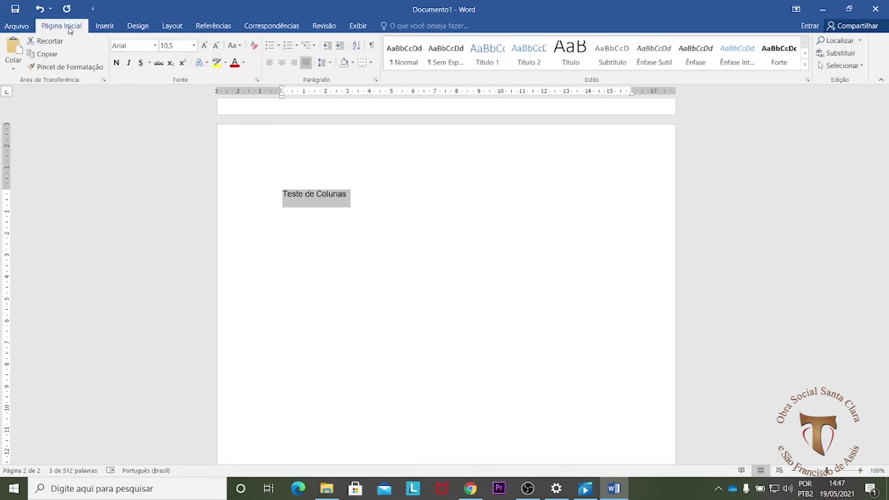
{"action": "left_click", "coordinate": [282, 66]}
{"action": "left_click", "coordinate": [510, 201]}
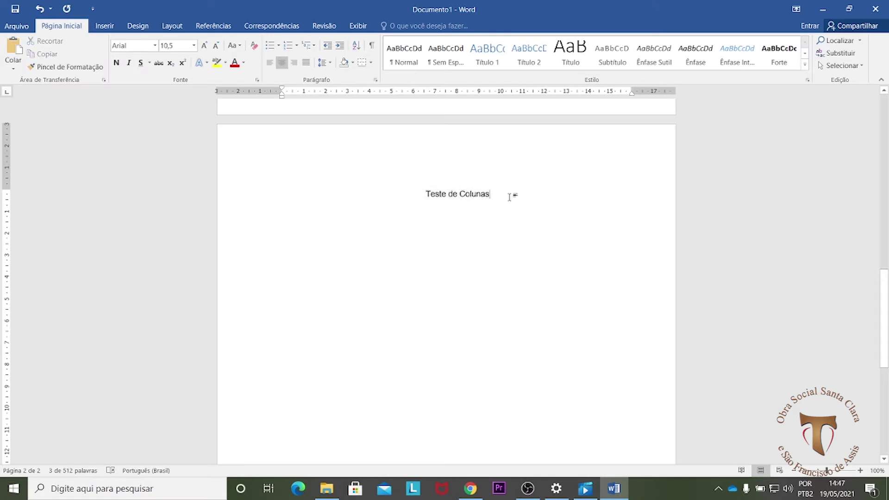
{"action": "key", "text": "Return"}
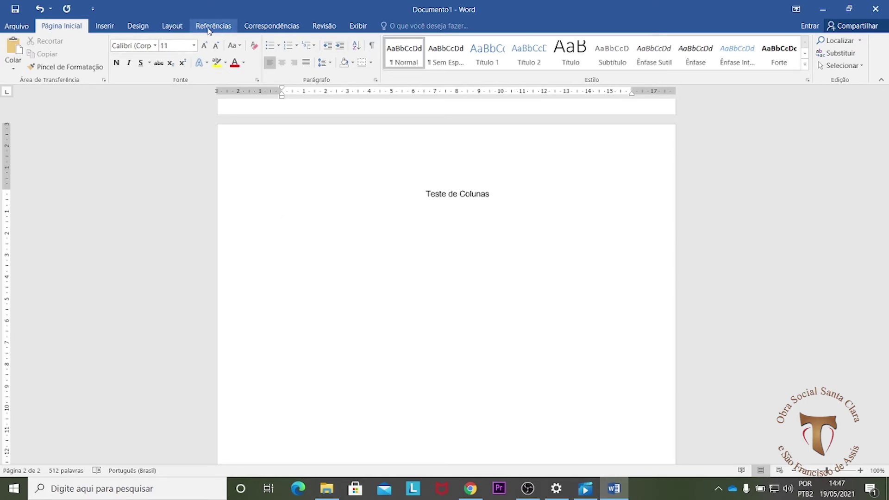
Try the two-column preset from the paragraph below the title, check its effect on both pages, and undo it.
{"action": "left_click", "coordinate": [179, 27]}
{"action": "left_click", "coordinate": [111, 48]}
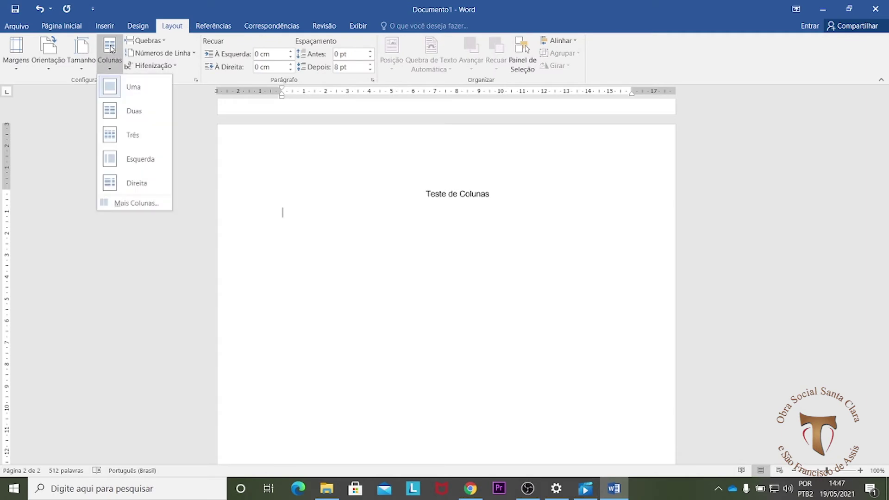
{"action": "left_click", "coordinate": [140, 115]}
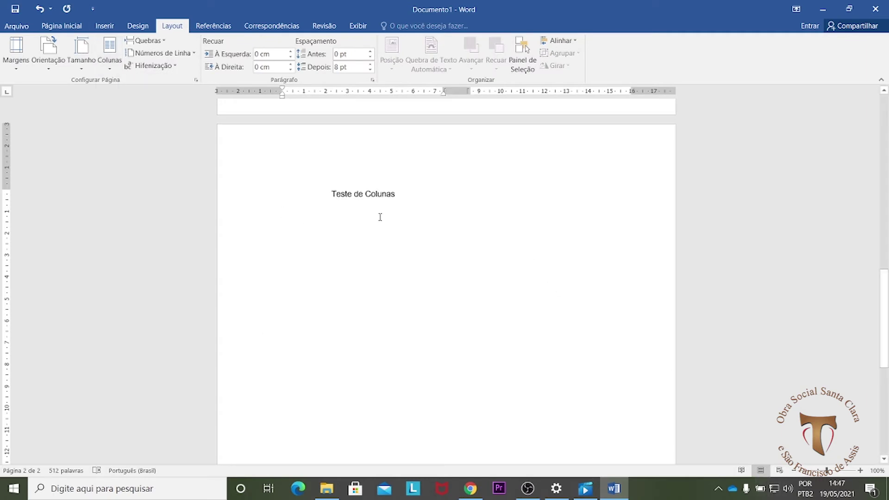
{"action": "left_click", "coordinate": [110, 49]}
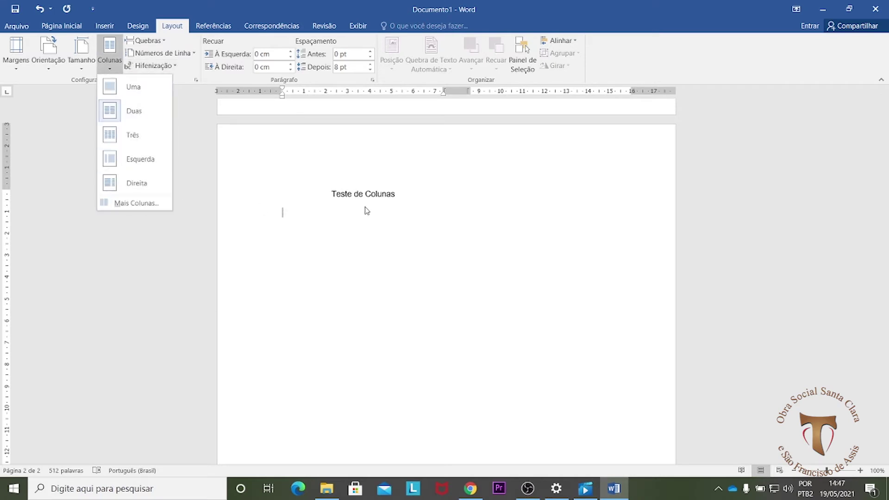
{"action": "left_click", "coordinate": [294, 217]}
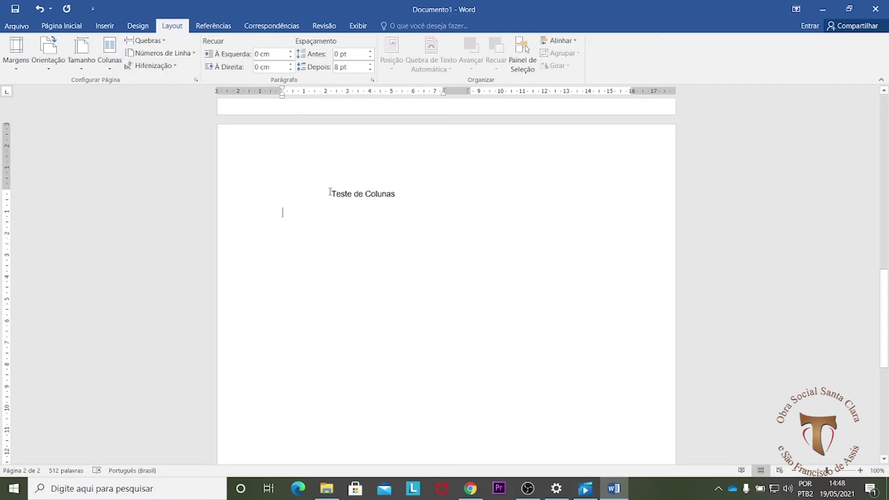
{"action": "left_click_drag", "start_coordinate": [330, 193], "coordinate": [440, 195]}
{"action": "left_click", "coordinate": [313, 215]}
{"action": "scroll", "coordinate": [374, 206], "scroll_direction": "up", "scroll_amount": 15}
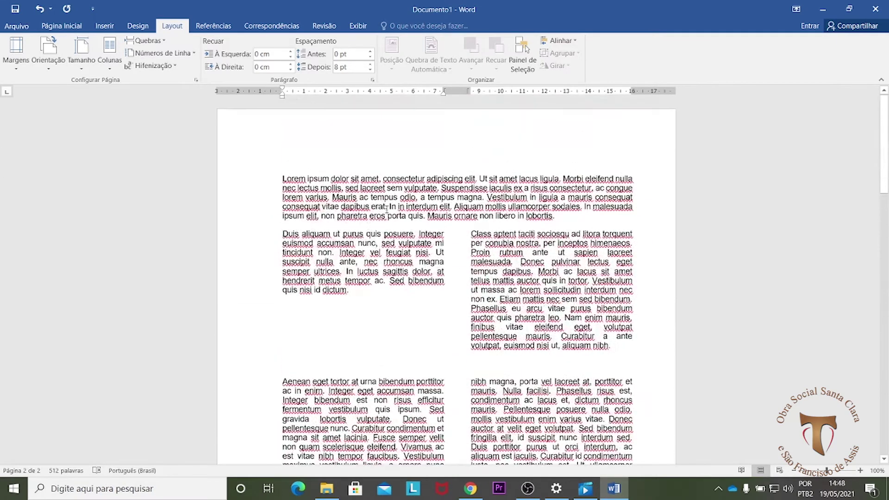
{"action": "scroll", "coordinate": [387, 208], "scroll_direction": "down", "scroll_amount": 15}
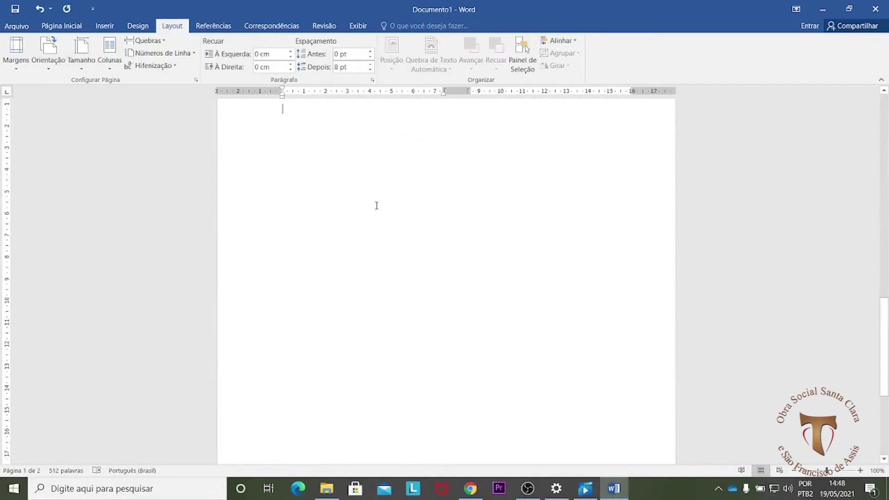
{"action": "scroll", "coordinate": [375, 202], "scroll_direction": "up", "scroll_amount": 5}
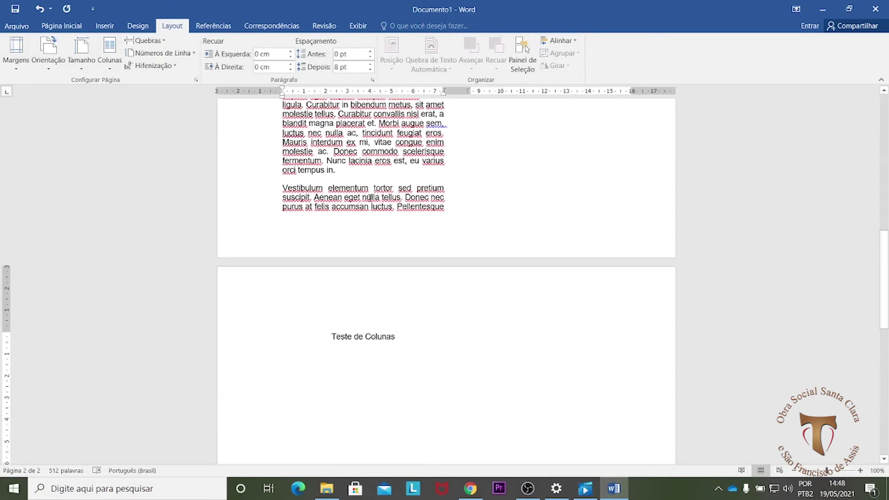
{"action": "key", "text": "ctrl+z"}
Apply a two-column layout from the paragraph below the title onward, using "Deste ponto em diante".
{"action": "left_click", "coordinate": [112, 71]}
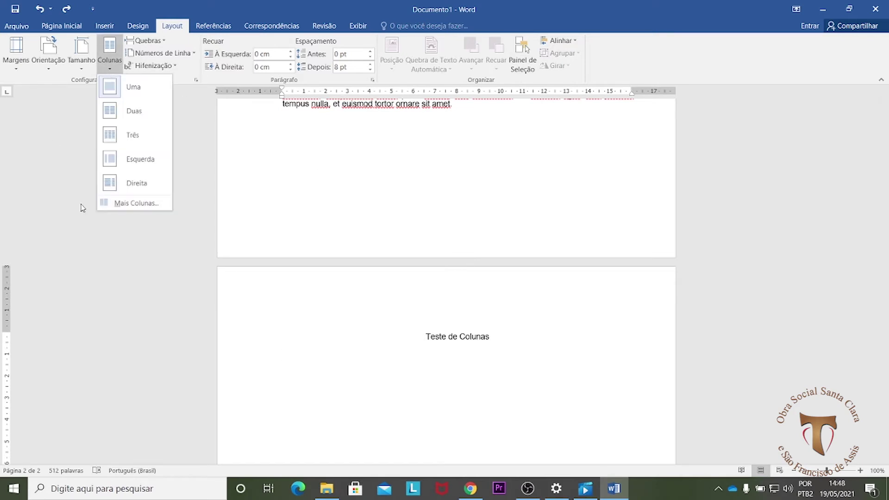
{"action": "left_click", "coordinate": [137, 203]}
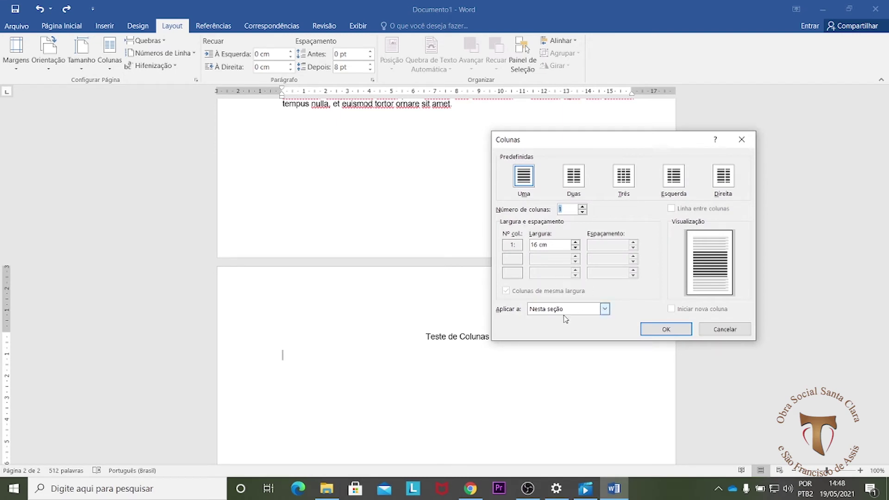
{"action": "left_click", "coordinate": [574, 180]}
{"action": "left_click", "coordinate": [605, 309]}
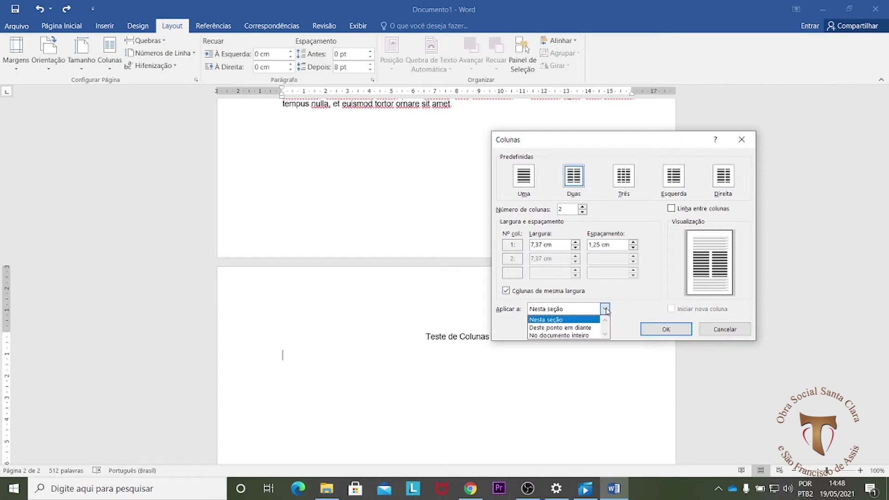
{"action": "left_click", "coordinate": [556, 328]}
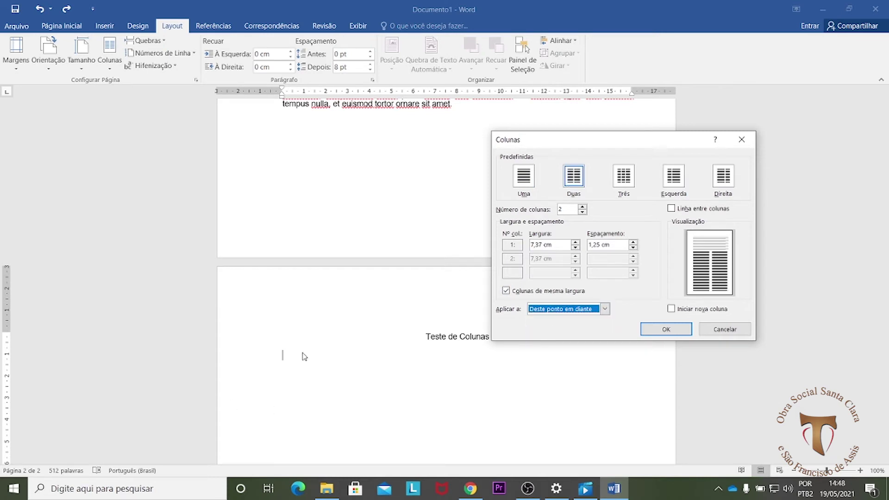
{"action": "left_click", "coordinate": [664, 329]}
Copy the text from "Aenean eget tortor" through "pellentesque nunc." on page one into the first column below the title.
{"action": "scroll", "coordinate": [548, 268], "scroll_direction": "up", "scroll_amount": 4}
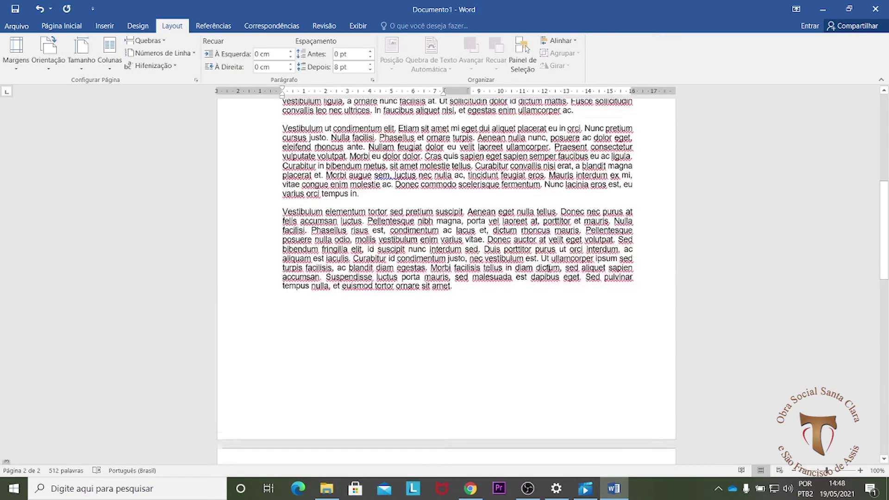
{"action": "scroll", "coordinate": [549, 268], "scroll_direction": "up", "scroll_amount": 8}
{"action": "scroll", "coordinate": [550, 269], "scroll_direction": "down", "scroll_amount": 12}
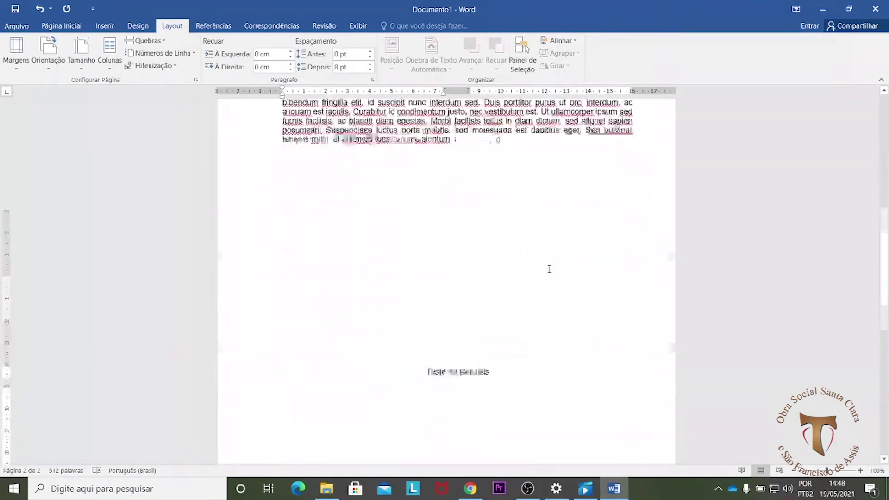
{"action": "scroll", "coordinate": [550, 269], "scroll_direction": "down", "scroll_amount": 5}
{"action": "scroll", "coordinate": [374, 323], "scroll_direction": "up", "scroll_amount": 7}
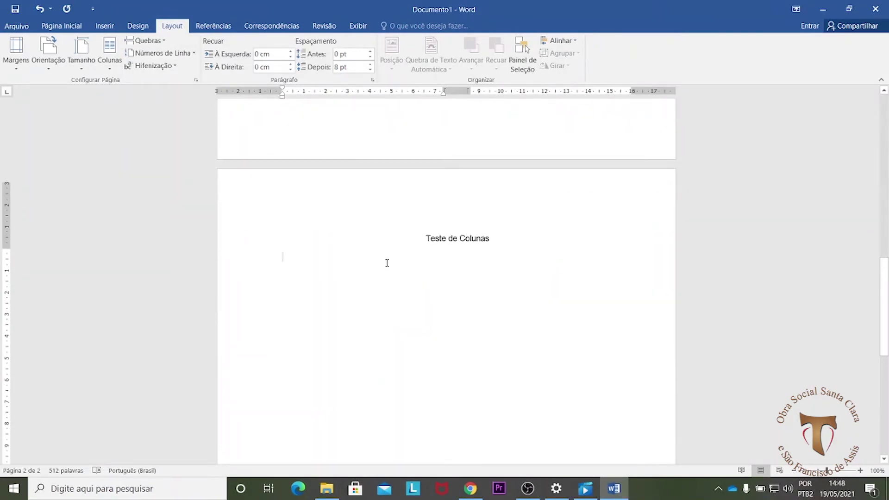
{"action": "scroll", "coordinate": [296, 173], "scroll_direction": "up", "scroll_amount": 1}
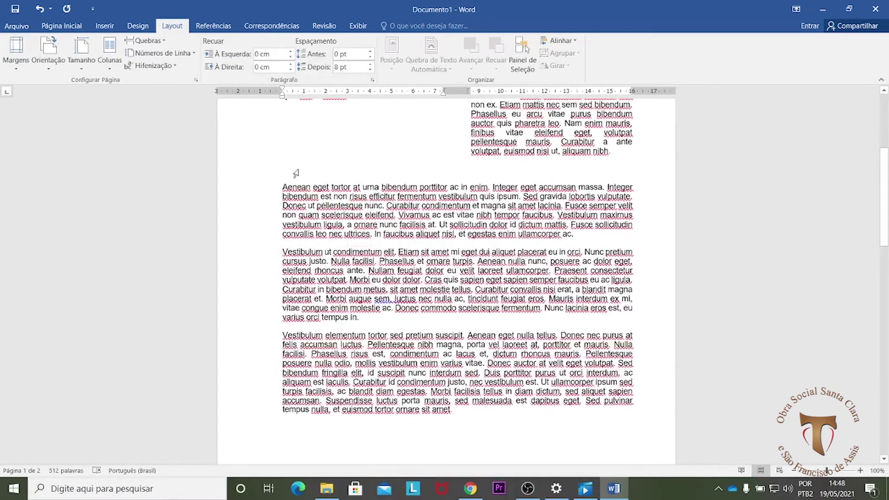
{"action": "left_click_drag", "start_coordinate": [284, 186], "coordinate": [389, 211]}
{"action": "key", "text": "ctrl+c"}
{"action": "scroll", "coordinate": [398, 253], "scroll_direction": "down", "scroll_amount": 10}
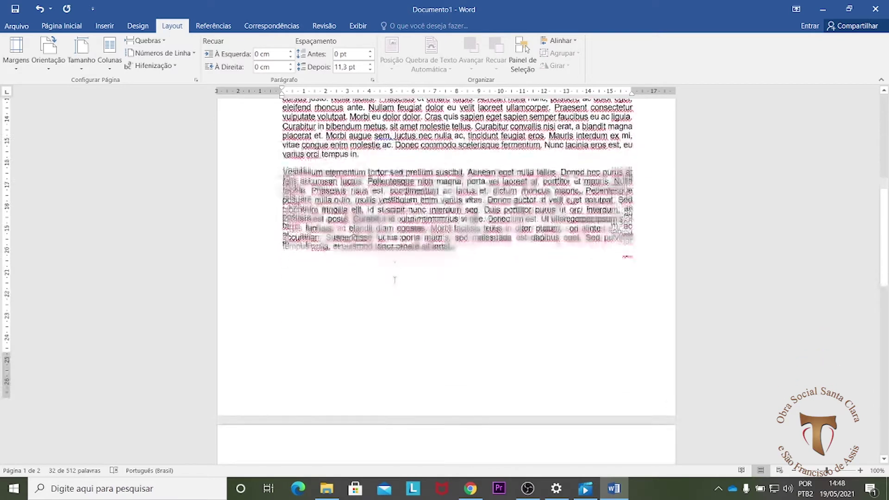
{"action": "left_click", "coordinate": [382, 233]}
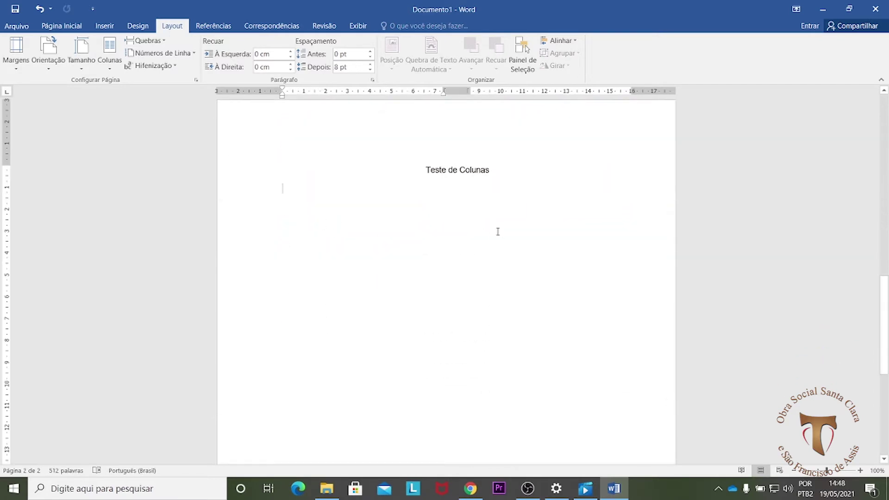
{"action": "key", "text": "ctrl+v"}
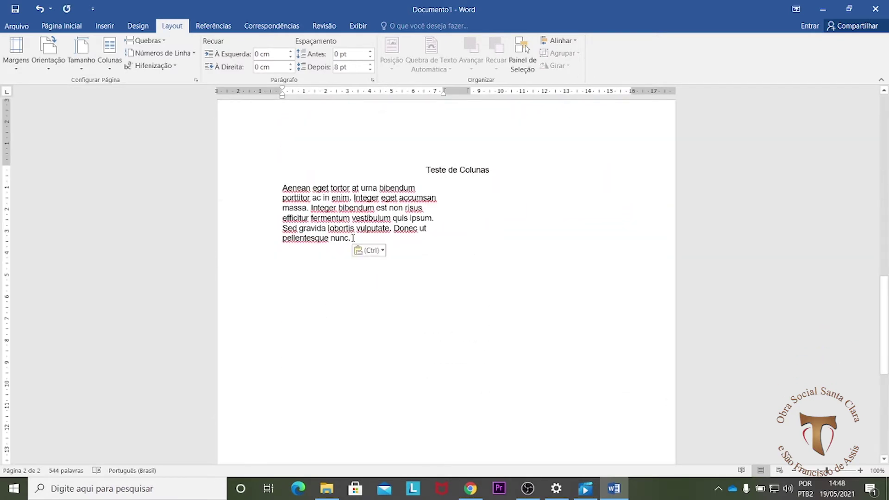
Start a new paragraph after the pasted text and insert a column break there.
{"action": "key", "text": "Return"}
{"action": "left_click", "coordinate": [165, 43]}
{"action": "left_click", "coordinate": [178, 105]}
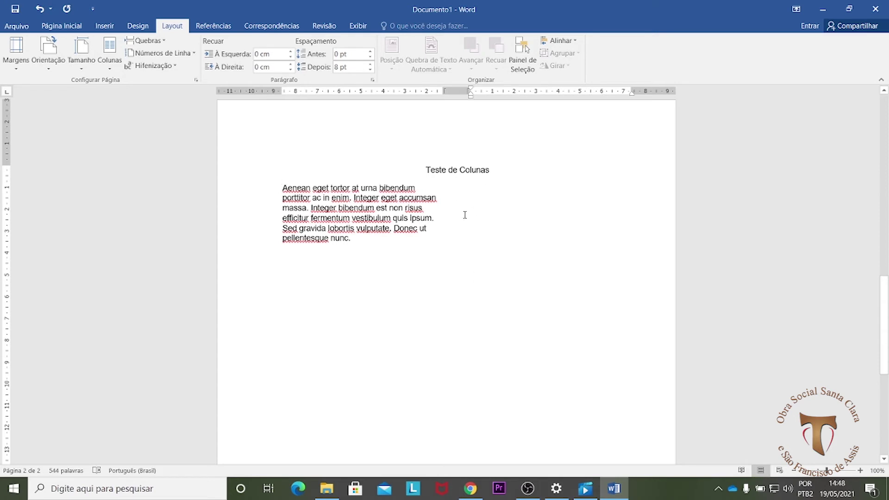
Copy the rest of the Aenean paragraph, from "Curabitur condimentum", into the second column and add an empty paragraph below it.
{"action": "scroll", "coordinate": [491, 253], "scroll_direction": "up", "scroll_amount": 10}
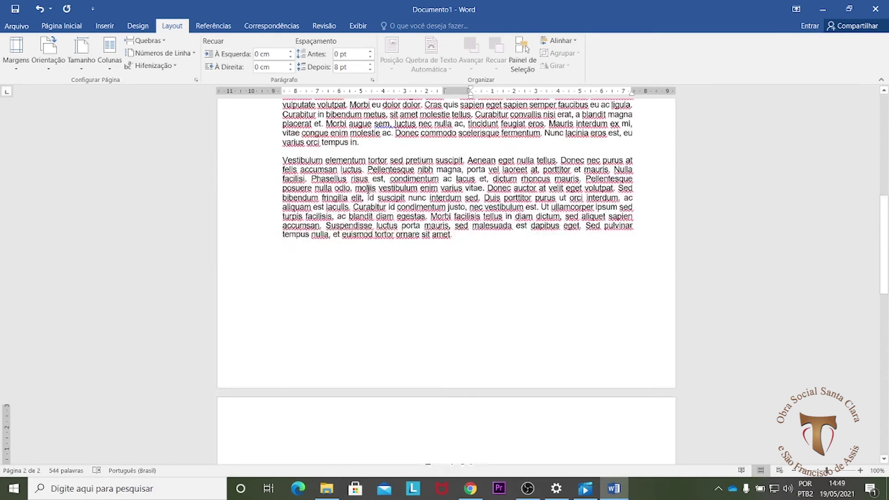
{"action": "left_click_drag", "start_coordinate": [385, 178], "coordinate": [574, 207]}
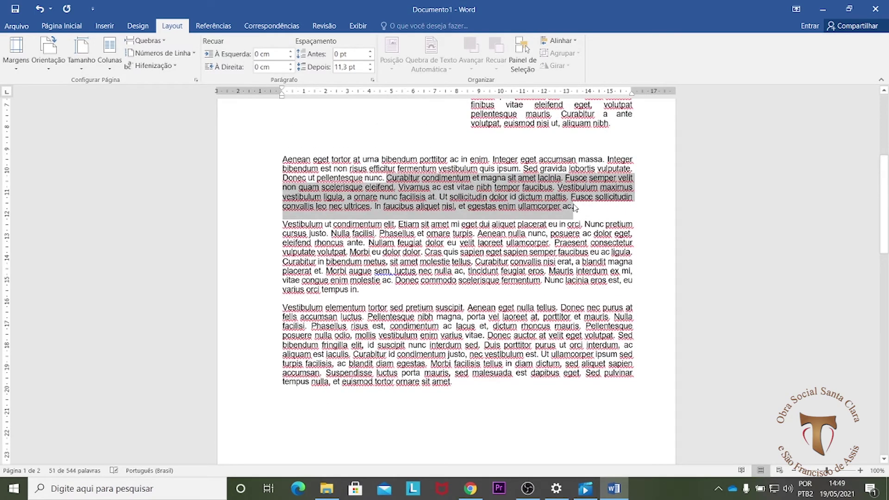
{"action": "scroll", "coordinate": [571, 232], "scroll_direction": "down", "scroll_amount": 7}
{"action": "left_click", "coordinate": [477, 331]}
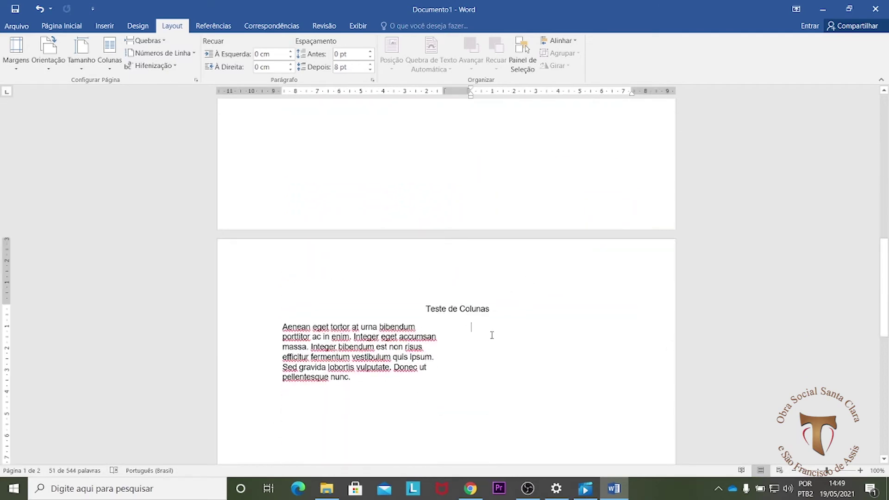
{"action": "type", "text": "Curabitur condimentum et magna sit amet lacinia. Fusce semper velit non quam scelerisque eleifend. Vivamus ac est vitae nibh tempor faucibus. Vestibulum maximus vestibulum ligula, a ornare nunc facilisis at. Ut sollicitudin dolor id dictum mattis. Fusce sollicitudin convallis leo nec ultrices. In faucibus aliquet nisl, et egestas enim ullamcorper ac."}
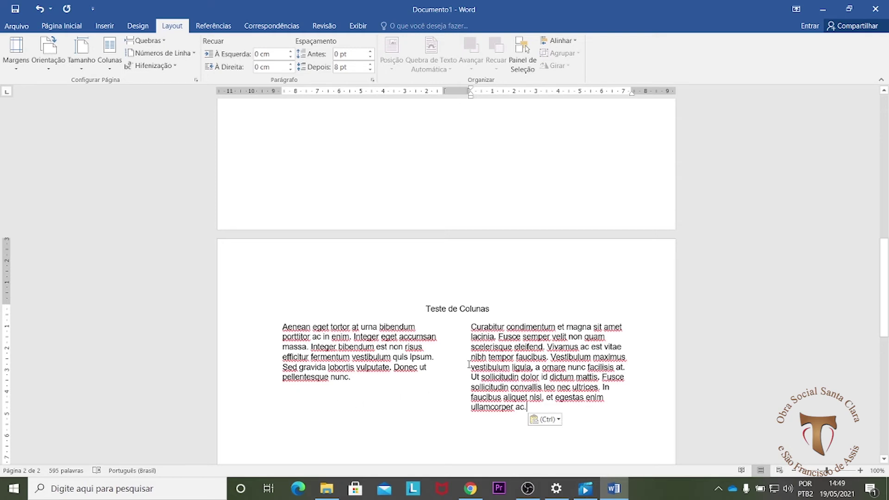
{"action": "scroll", "coordinate": [556, 383], "scroll_direction": "down", "scroll_amount": 3}
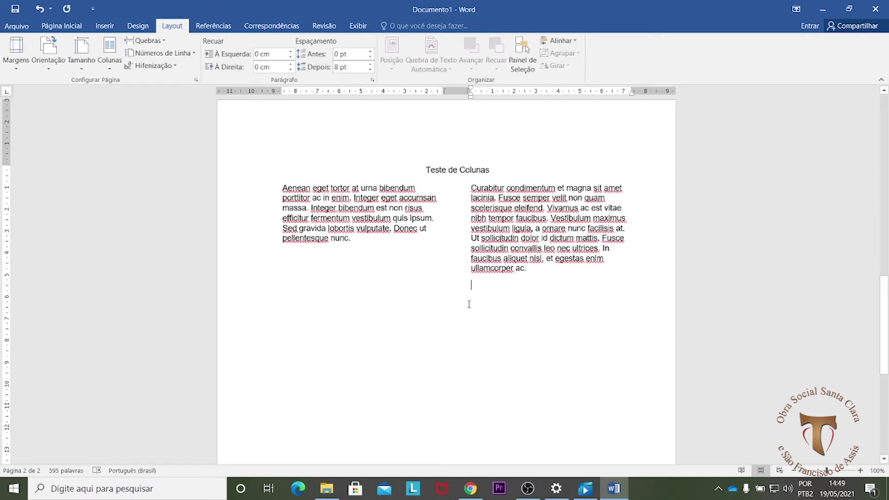
Apply a one-column layout from the empty paragraph below the second column onward, using "Deste ponto em diante".
{"action": "left_click", "coordinate": [112, 72]}
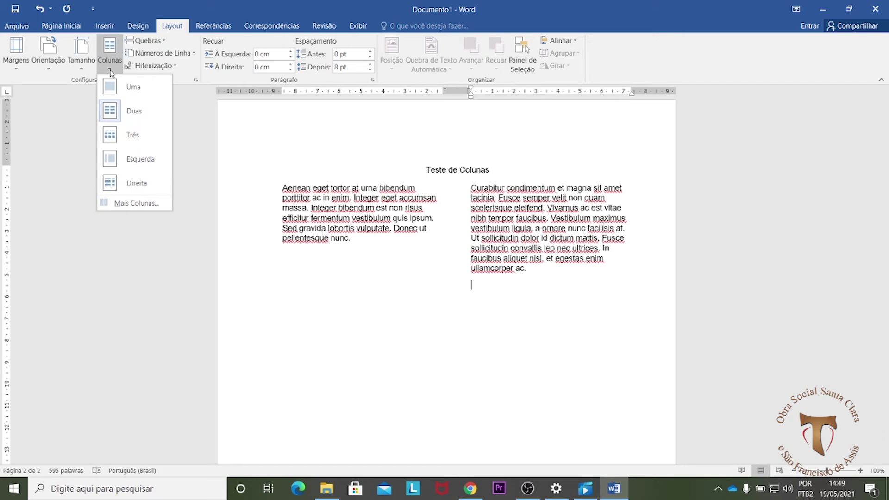
{"action": "left_click", "coordinate": [142, 207]}
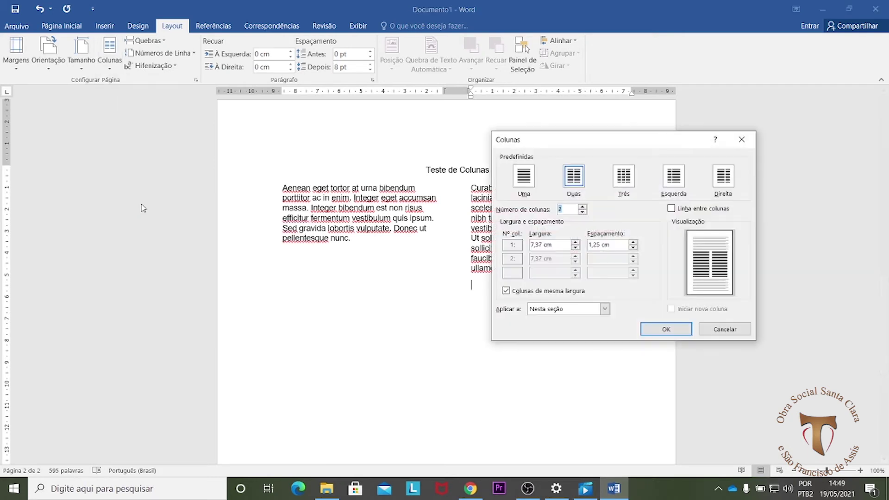
{"action": "left_click", "coordinate": [526, 179]}
{"action": "left_click", "coordinate": [556, 309]}
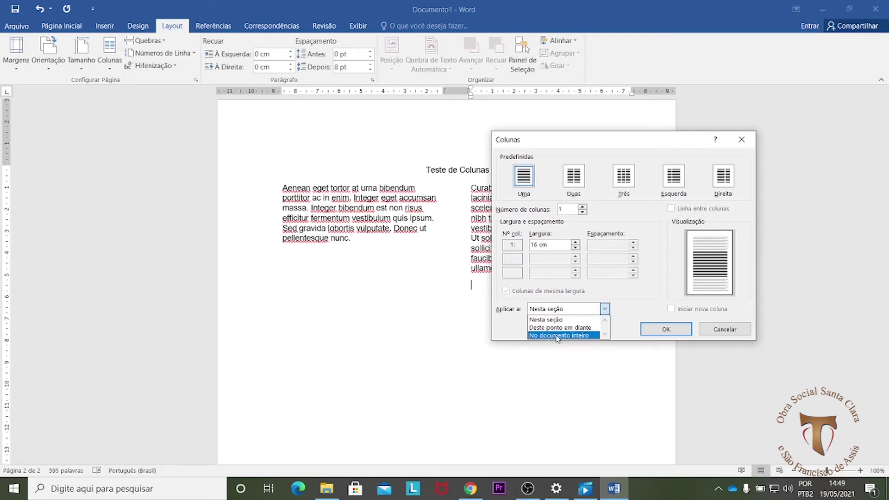
{"action": "left_click", "coordinate": [554, 328]}
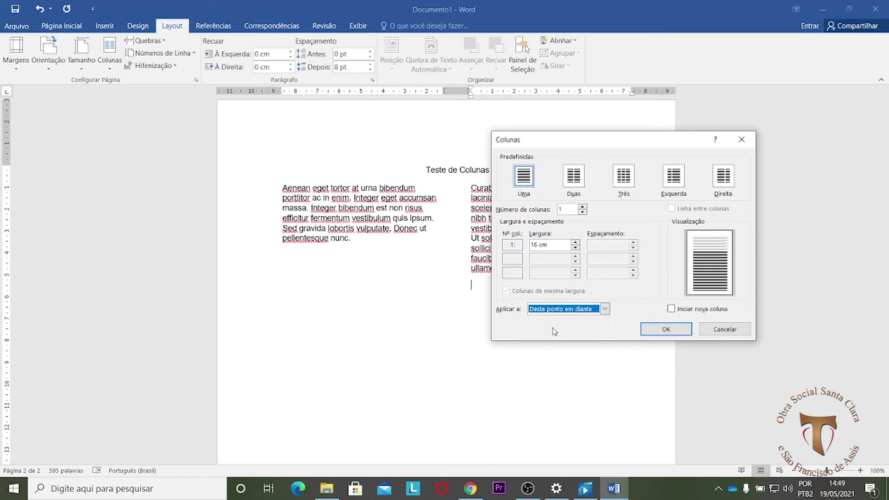
{"action": "left_click", "coordinate": [690, 335]}
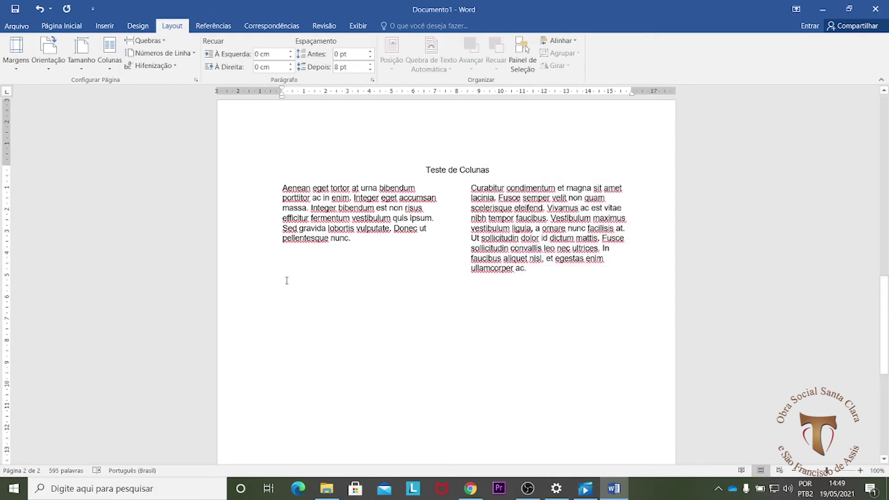
Copy the text from "Vestibulum ut condimentum elit" through "eleifend rhoncus ante." on page one into the one-column area below the two columns.
{"action": "scroll", "coordinate": [495, 216], "scroll_direction": "up", "scroll_amount": 3}
{"action": "scroll", "coordinate": [495, 217], "scroll_direction": "up", "scroll_amount": 10}
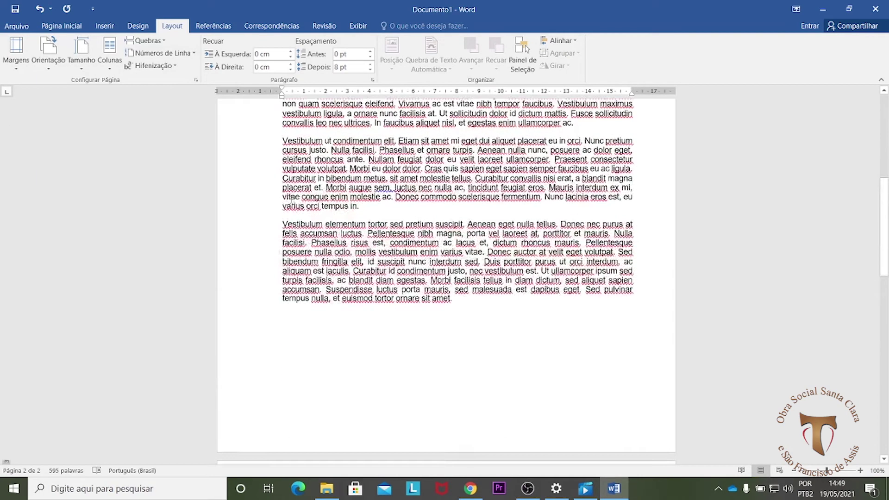
{"action": "left_click_drag", "start_coordinate": [298, 169], "coordinate": [367, 194]}
{"action": "key", "text": "ctrl+c"}
{"action": "scroll", "coordinate": [371, 246], "scroll_direction": "down", "scroll_amount": 10}
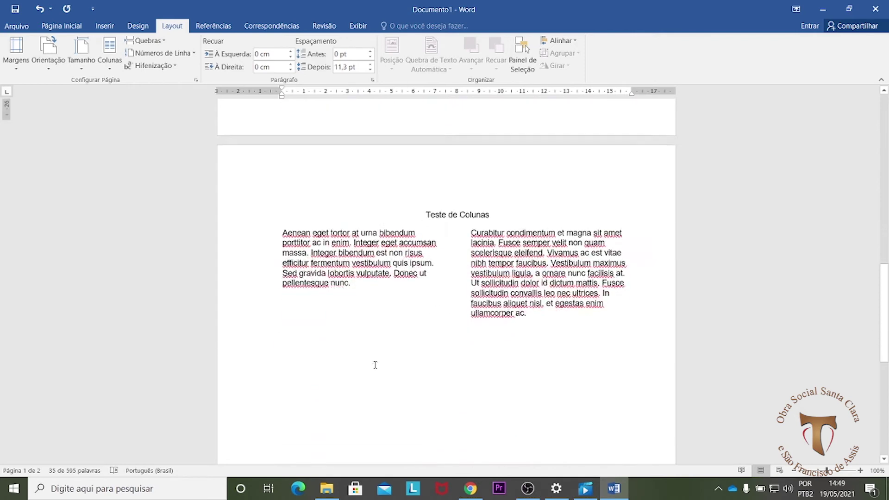
{"action": "left_click", "coordinate": [336, 357]}
{"action": "key", "text": "ctrl+v"}
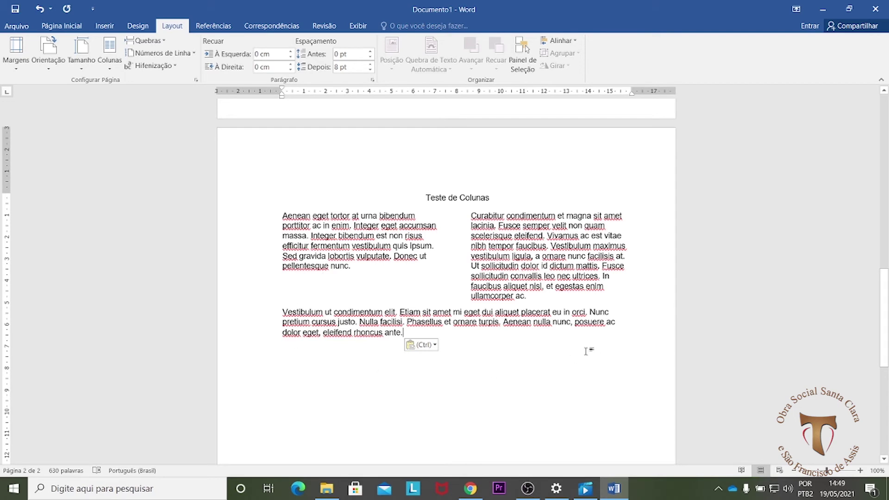
{"action": "scroll", "coordinate": [633, 351], "scroll_direction": "down", "scroll_amount": 5}
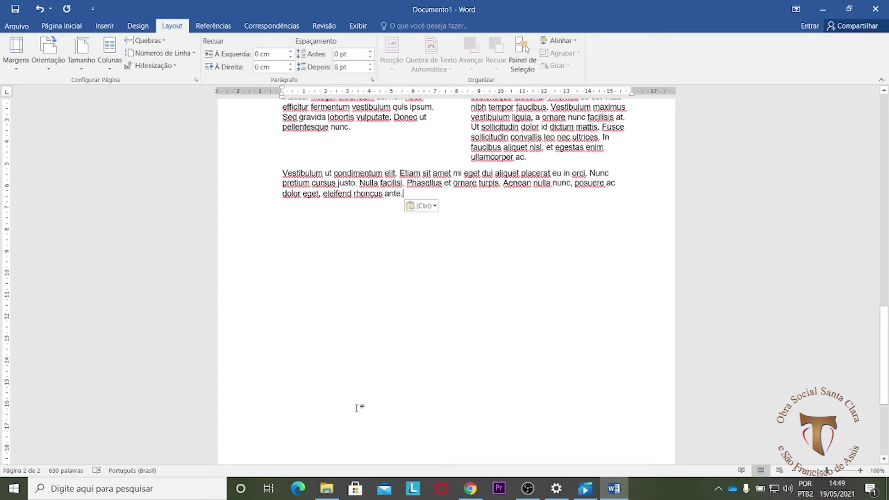
{"action": "scroll", "coordinate": [370, 417], "scroll_direction": "up", "scroll_amount": 8}
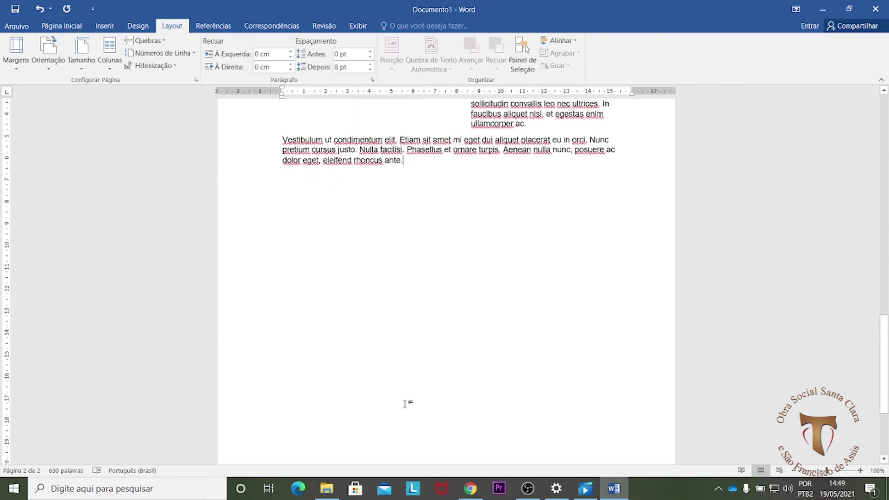
{"action": "key", "text": "ctrl+v"}
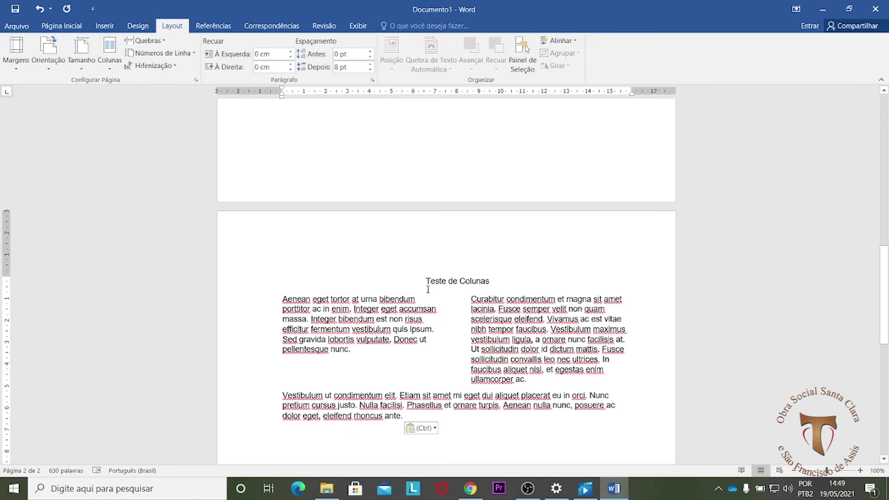
Make the title "Teste de Colunas" bold.
{"action": "left_click_drag", "start_coordinate": [423, 281], "coordinate": [512, 280]}
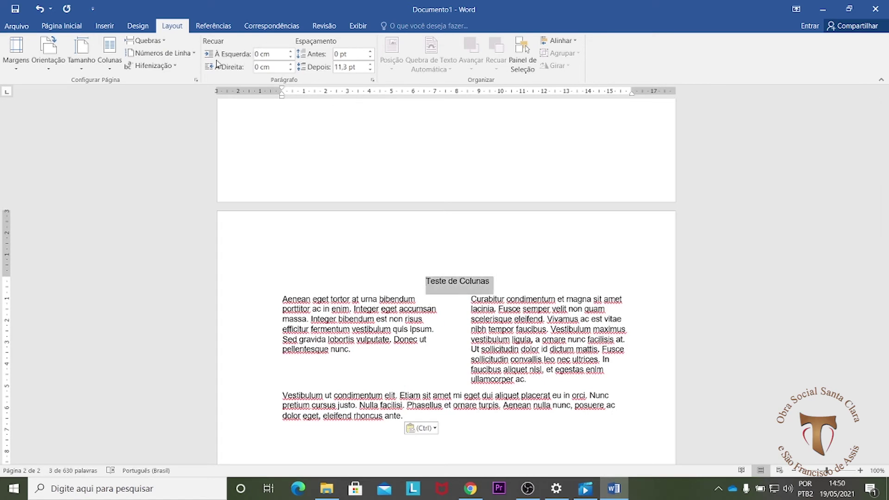
{"action": "left_click", "coordinate": [105, 26]}
{"action": "left_click", "coordinate": [65, 26]}
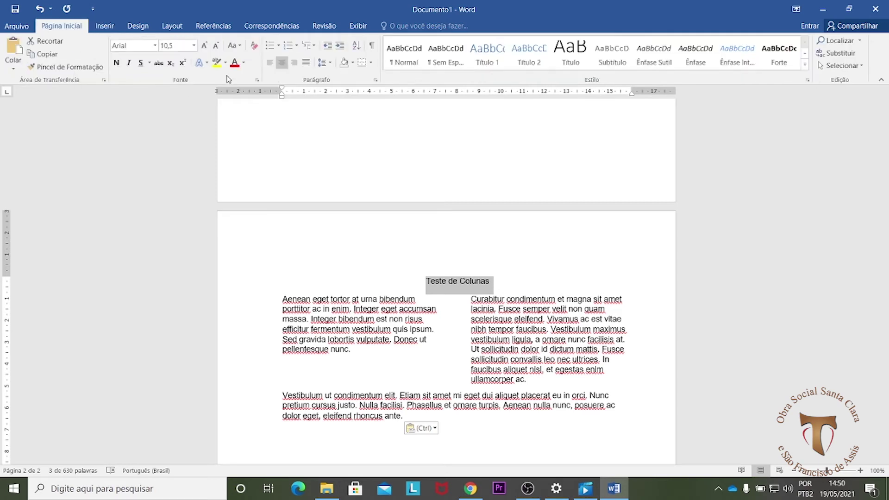
{"action": "left_click", "coordinate": [117, 62]}
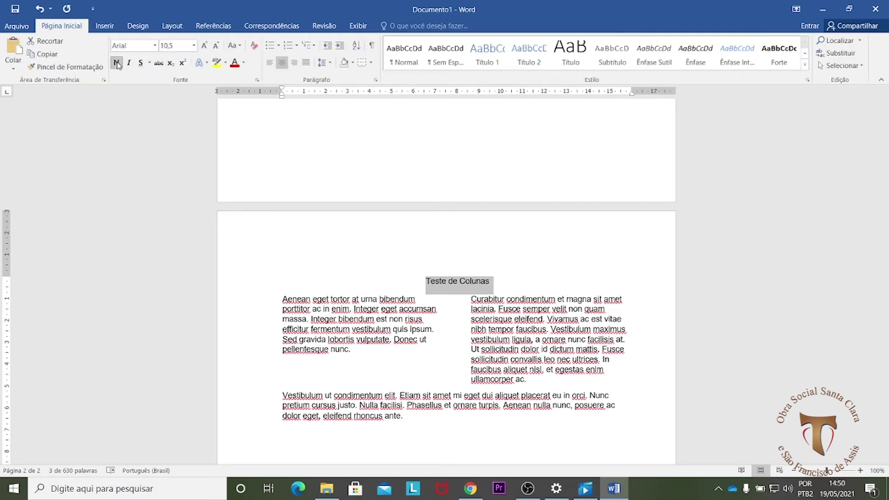
Give all three body paragraphs below the title a first-line indent of 1 cm.
{"action": "left_click", "coordinate": [283, 299]}
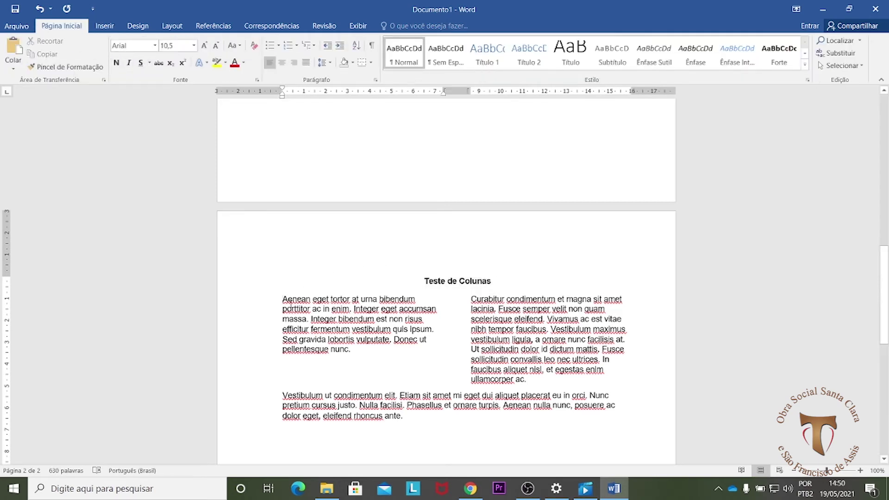
{"action": "left_click_drag", "start_coordinate": [283, 299], "coordinate": [482, 419]}
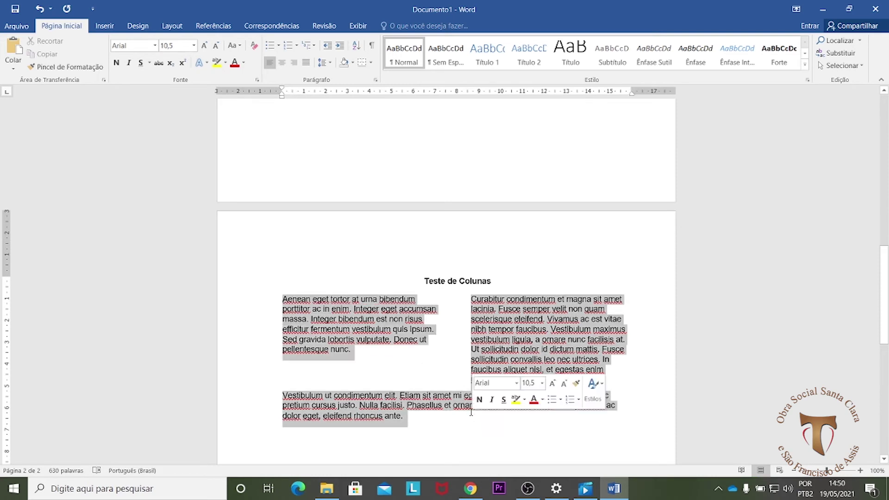
{"action": "left_click_drag", "start_coordinate": [282, 89], "coordinate": [304, 92]}
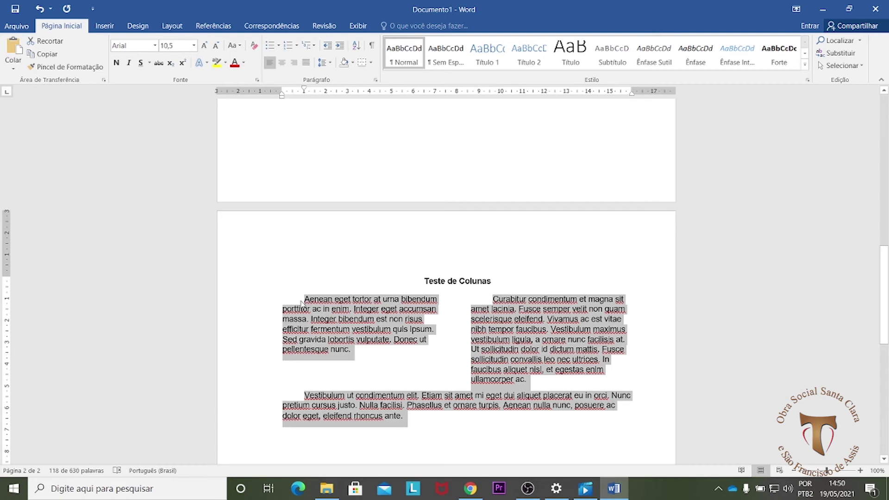
{"action": "left_click", "coordinate": [495, 302]}
{"action": "left_click", "coordinate": [356, 309]}
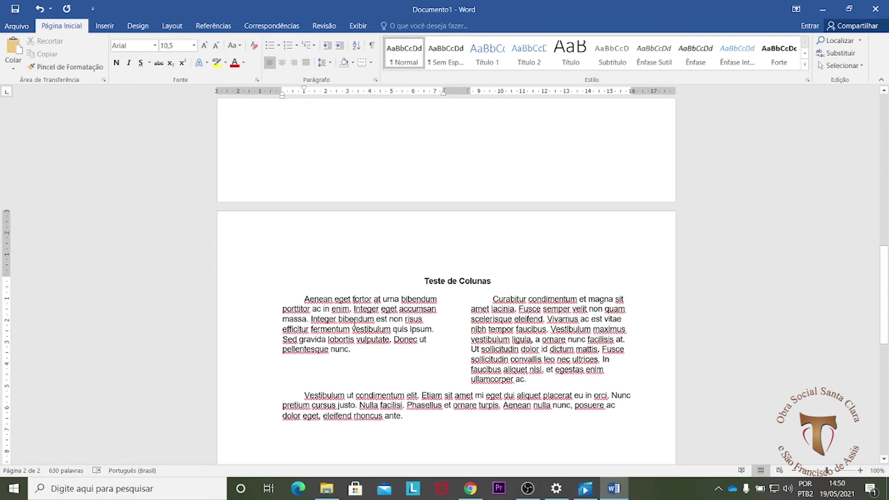
{"action": "left_click", "coordinate": [306, 395]}
{"action": "left_click", "coordinate": [494, 299]}
{"action": "left_click", "coordinate": [369, 394]}
{"action": "left_click", "coordinate": [323, 302]}
{"action": "left_click", "coordinate": [500, 321]}
Lay out the Aenean paragraph on page one in three equal-width columns with 1 cm spacing, applied to the selected text.
{"action": "scroll", "coordinate": [480, 339], "scroll_direction": "up", "scroll_amount": 13}
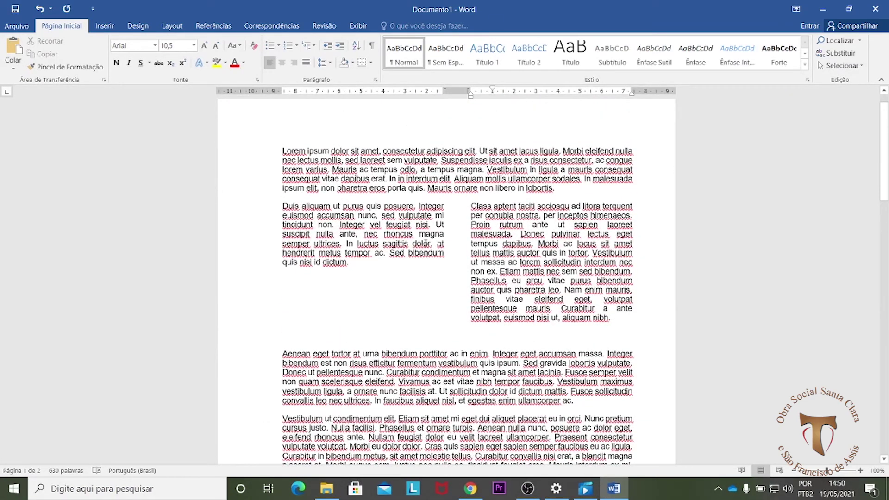
{"action": "scroll", "coordinate": [490, 325], "scroll_direction": "down", "scroll_amount": 5}
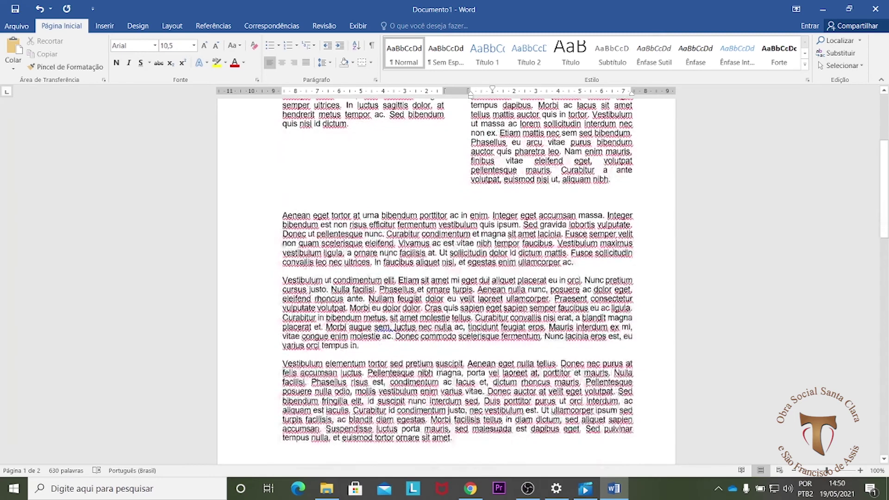
{"action": "left_click_drag", "start_coordinate": [441, 213], "coordinate": [581, 261]}
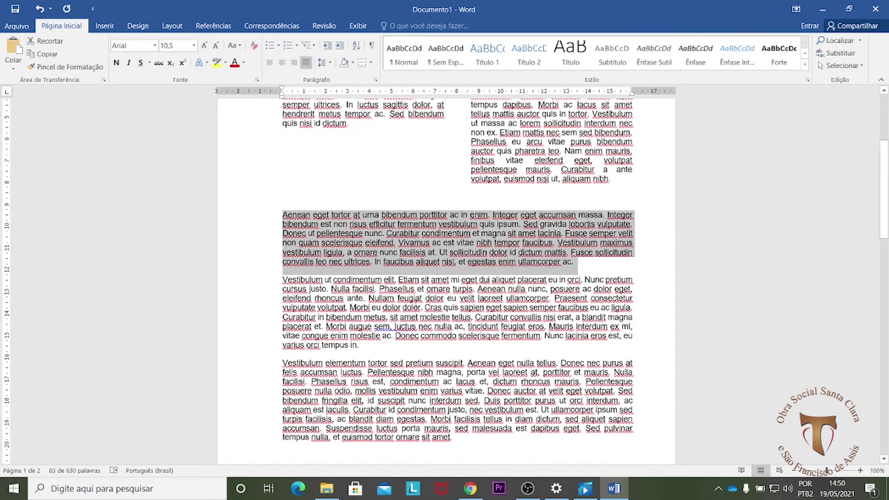
{"action": "left_click", "coordinate": [172, 27]}
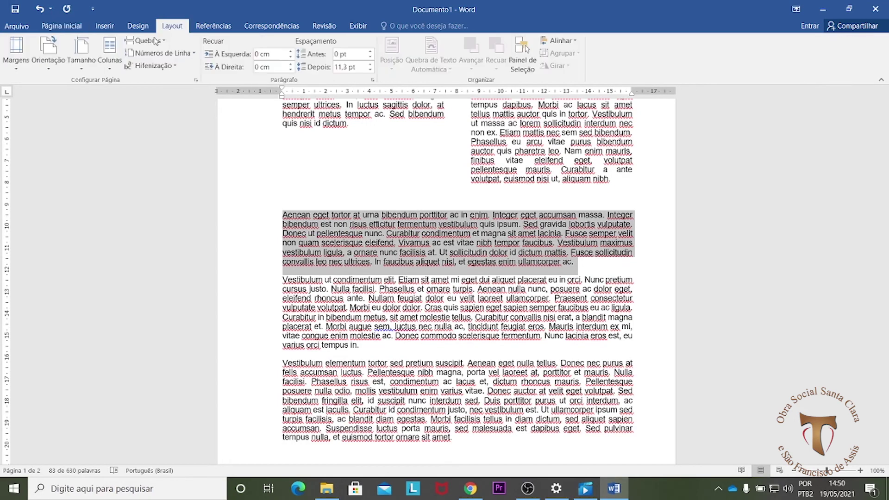
{"action": "left_click", "coordinate": [107, 69]}
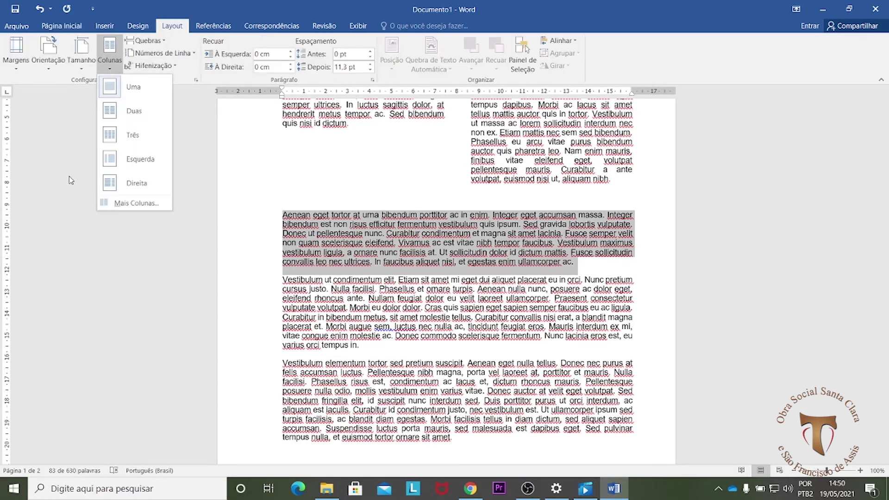
{"action": "left_click", "coordinate": [139, 203]}
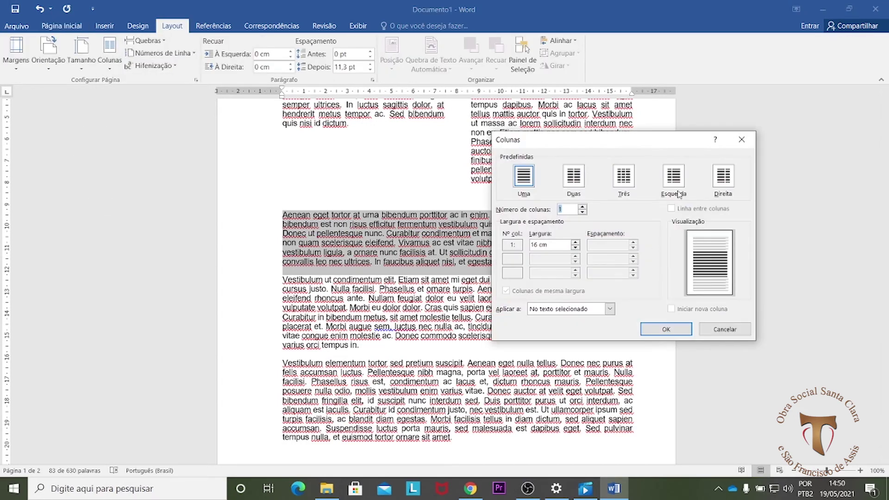
{"action": "left_click", "coordinate": [626, 182]}
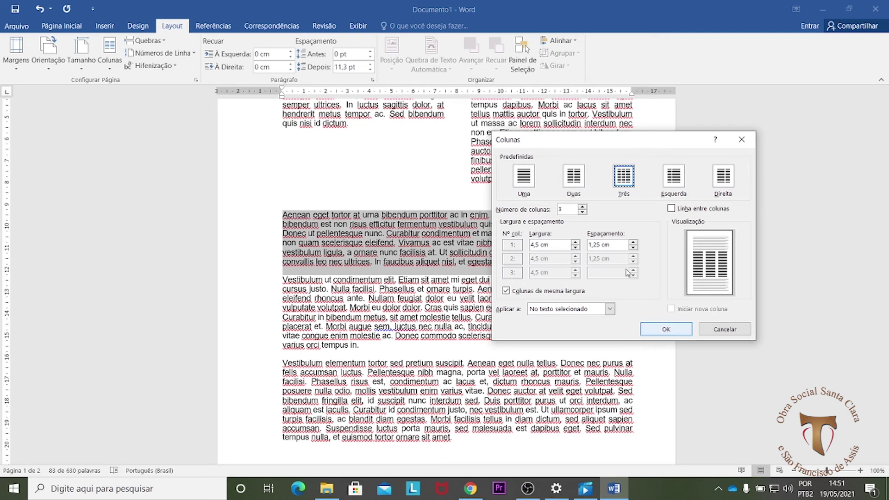
{"action": "left_click", "coordinate": [633, 248]}
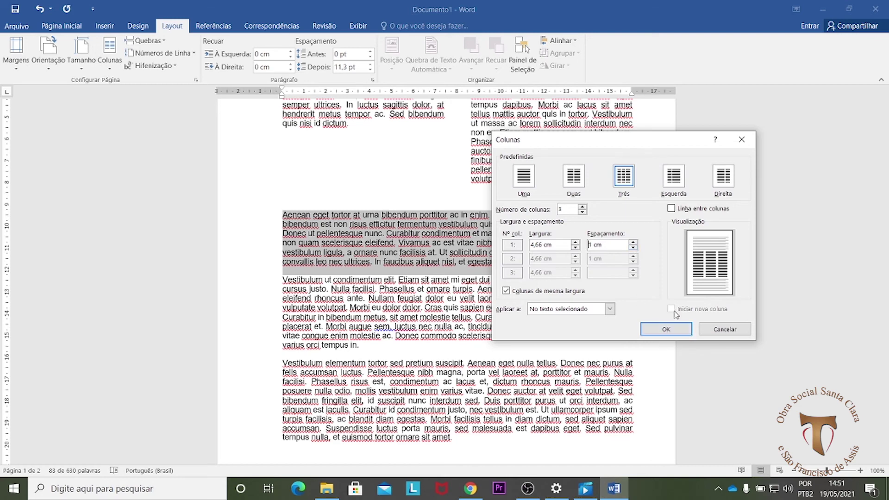
{"action": "left_click", "coordinate": [673, 330]}
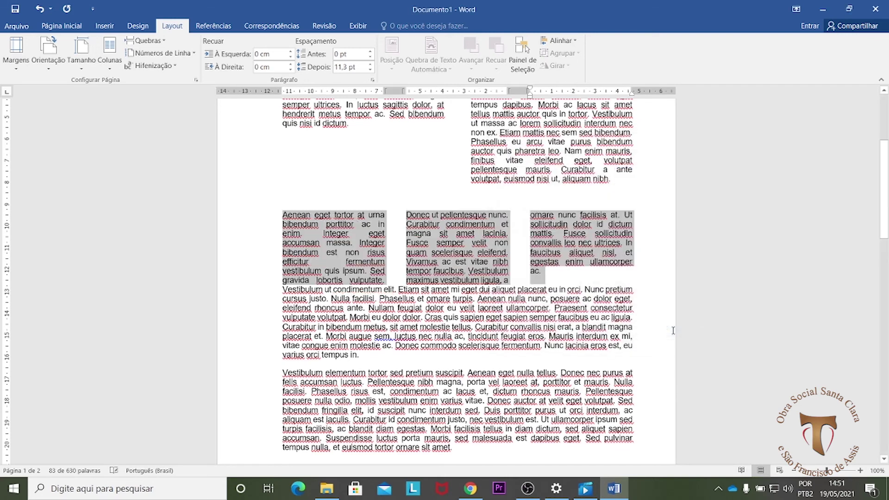
{"action": "left_click", "coordinate": [360, 238]}
{"action": "left_click", "coordinate": [456, 229]}
{"action": "left_click", "coordinate": [564, 234]}
{"action": "left_click", "coordinate": [569, 273]}
{"action": "key", "text": "Return"}
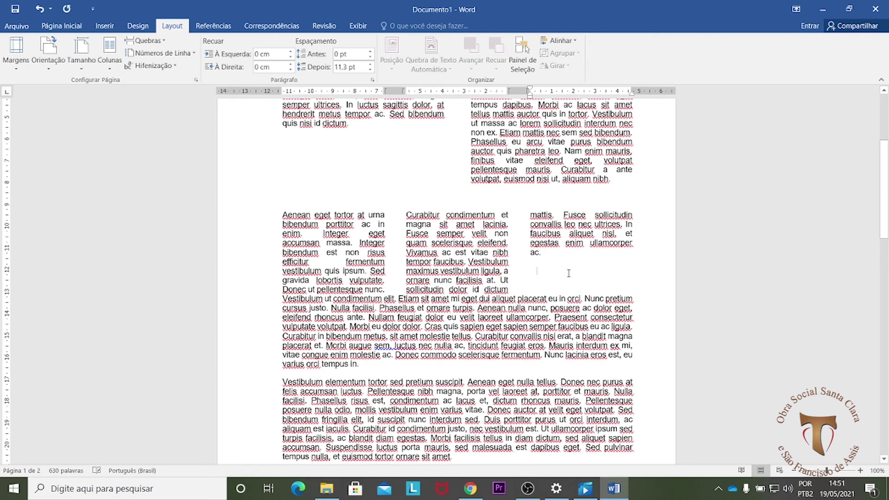
{"action": "key", "text": "ctrl+z"}
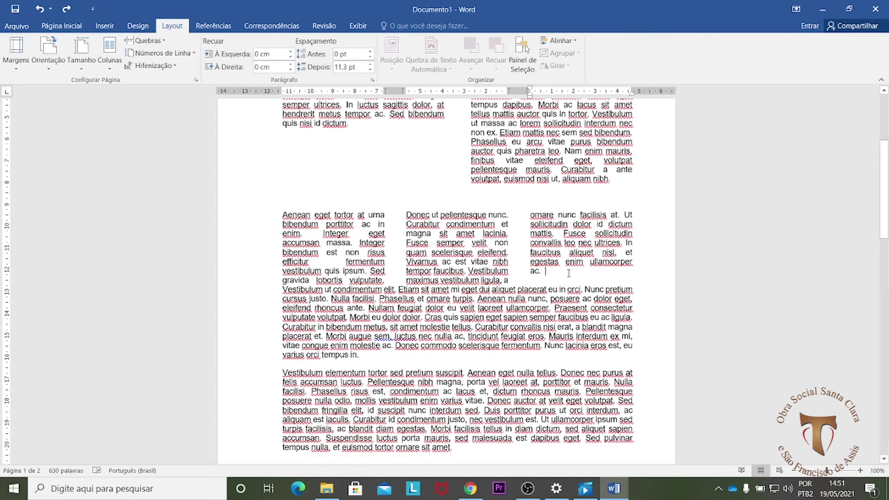
Insert a paragraph break after "gravida lobortis vulputate." at the end of the first of the three columns.
{"action": "left_click", "coordinate": [392, 281]}
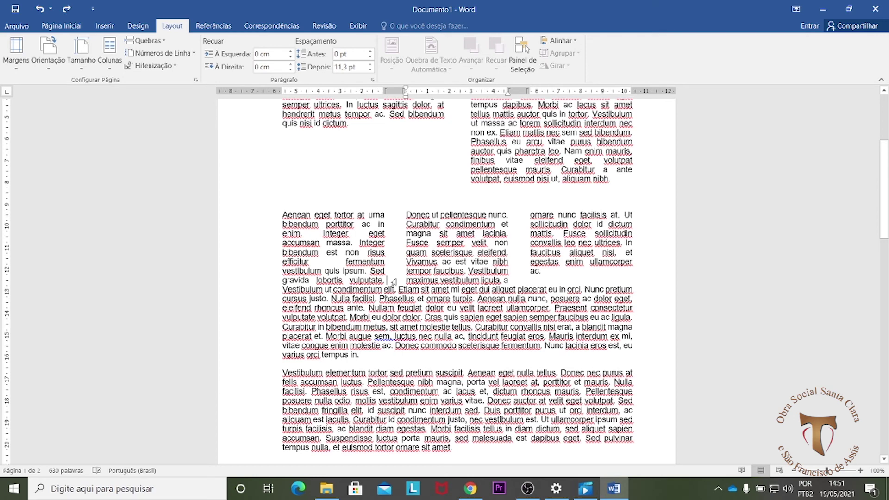
{"action": "key", "text": "Return"}
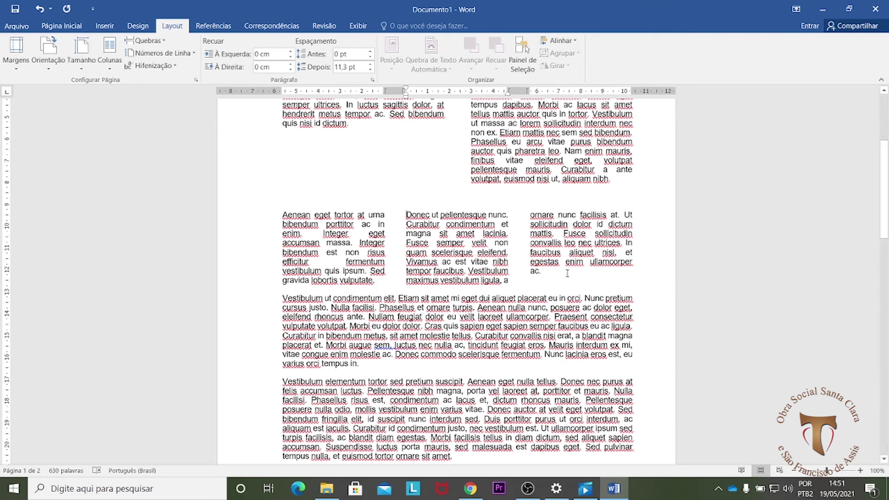
{"action": "left_click", "coordinate": [382, 293]}
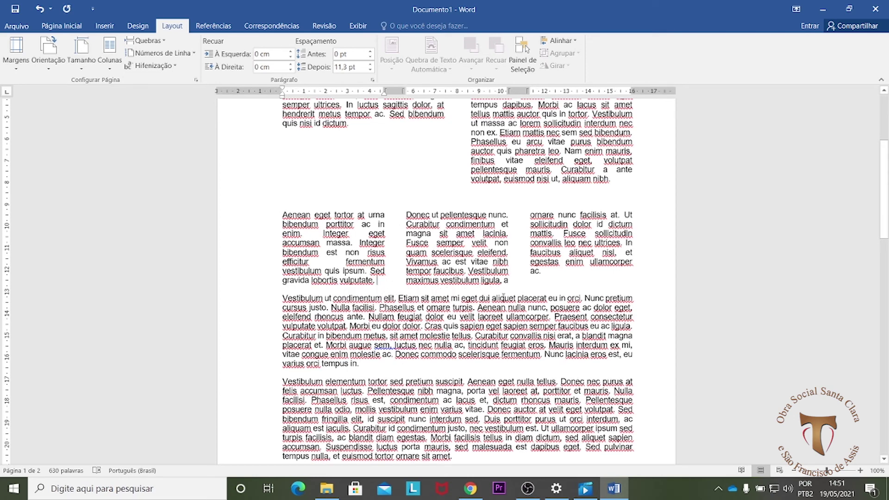
{"action": "scroll", "coordinate": [523, 253], "scroll_direction": "down", "scroll_amount": 3}
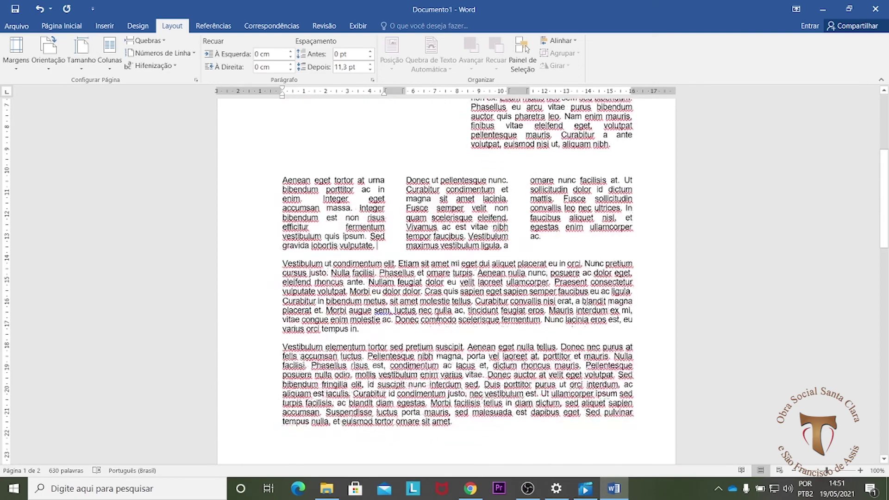
{"action": "scroll", "coordinate": [513, 342], "scroll_direction": "down", "scroll_amount": 14}
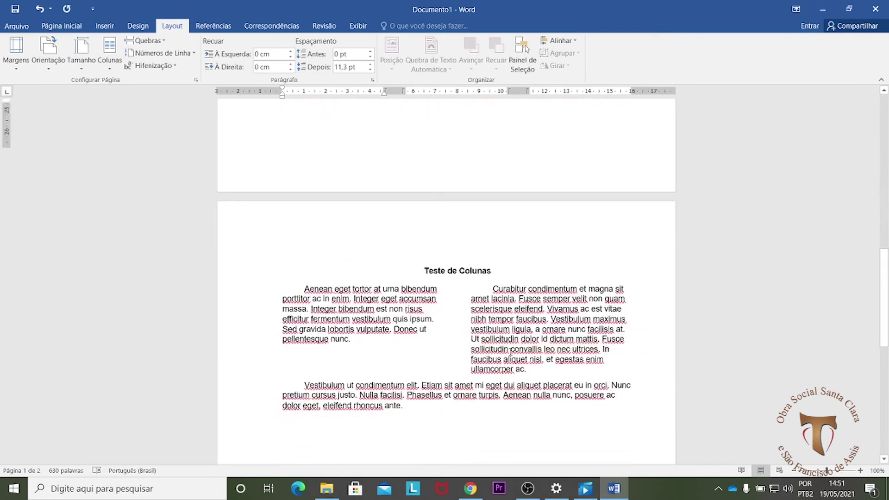
{"action": "scroll", "coordinate": [510, 350], "scroll_direction": "up", "scroll_amount": 10}
{"action": "scroll", "coordinate": [510, 353], "scroll_direction": "up", "scroll_amount": 13}
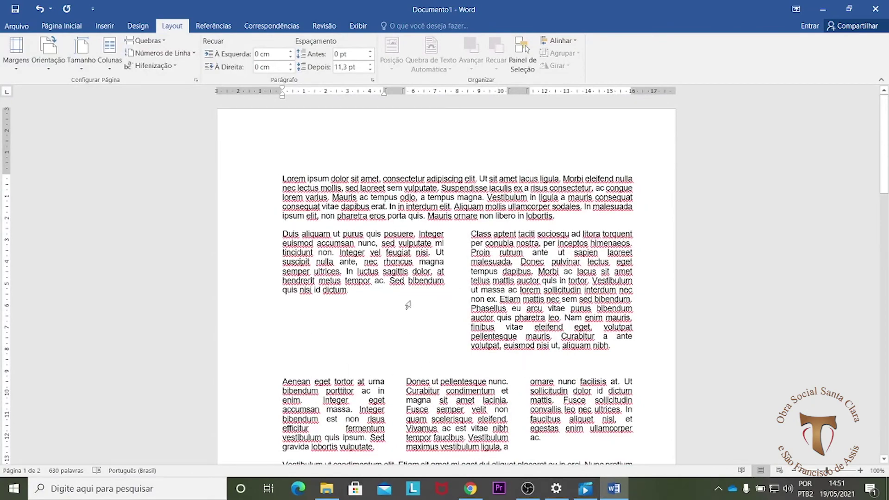
Review the document's one-, two- and three-column sections on page one and the full-width paragraphs down to page two.
{"action": "scroll", "coordinate": [434, 377], "scroll_direction": "down", "scroll_amount": 5}
{"action": "scroll", "coordinate": [431, 357], "scroll_direction": "down", "scroll_amount": 3}
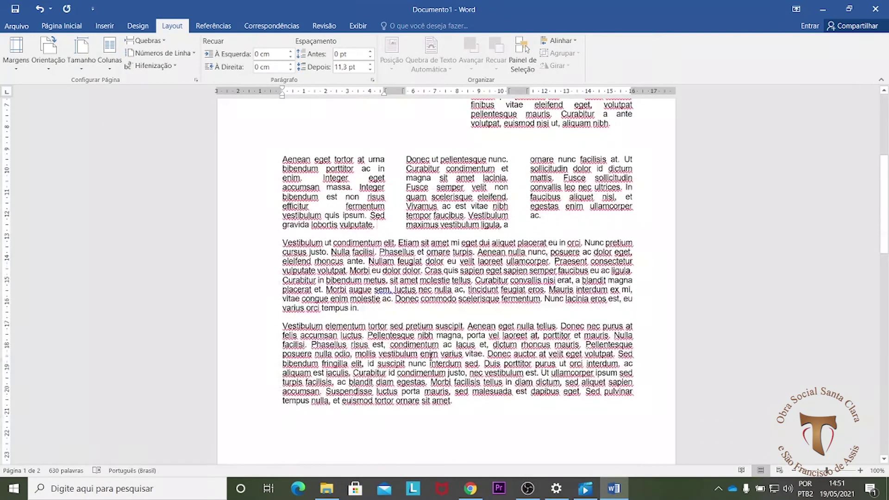
{"action": "left_click", "coordinate": [379, 223]}
{"action": "left_click", "coordinate": [512, 200]}
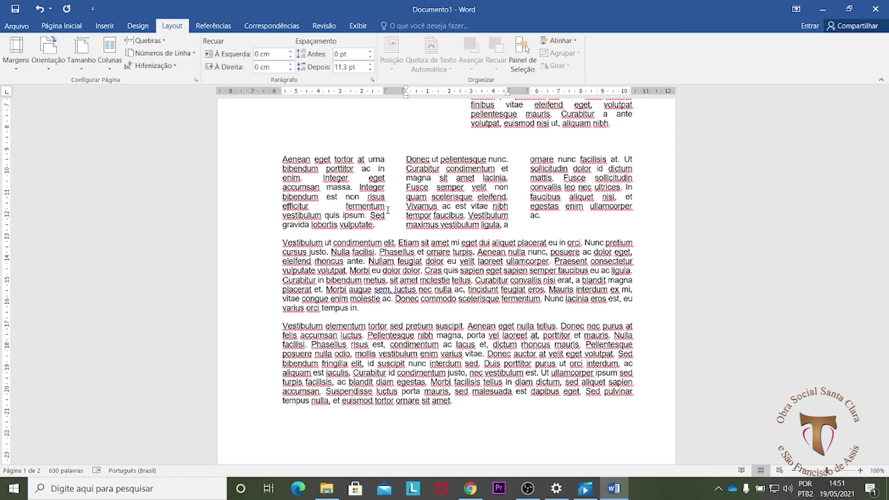
{"action": "scroll", "coordinate": [388, 209], "scroll_direction": "up", "scroll_amount": 5}
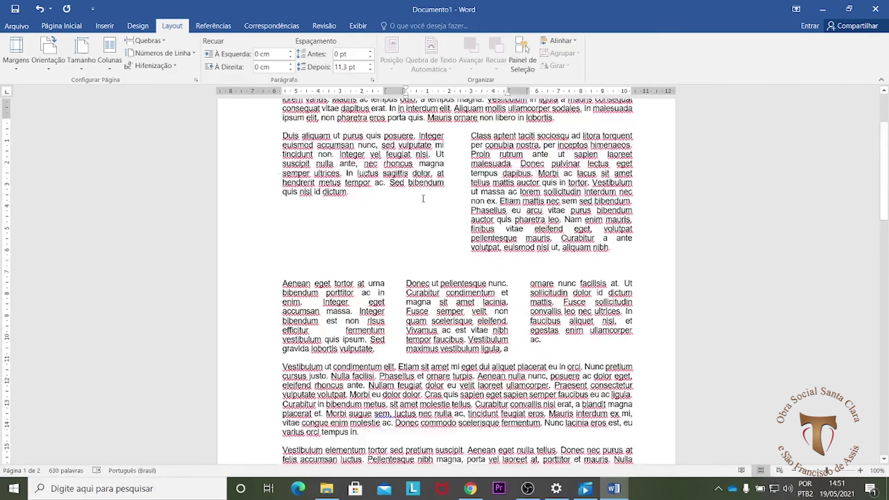
{"action": "scroll", "coordinate": [640, 194], "scroll_direction": "up", "scroll_amount": 1}
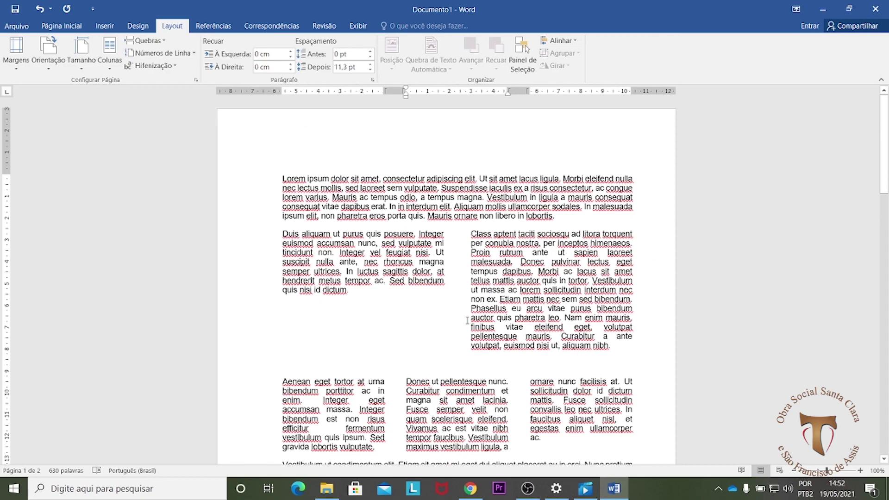
{"action": "scroll", "coordinate": [301, 316], "scroll_direction": "down", "scroll_amount": 15}
{"action": "scroll", "coordinate": [408, 342], "scroll_direction": "up", "scroll_amount": 5}
{"action": "scroll", "coordinate": [408, 343], "scroll_direction": "up", "scroll_amount": 6}
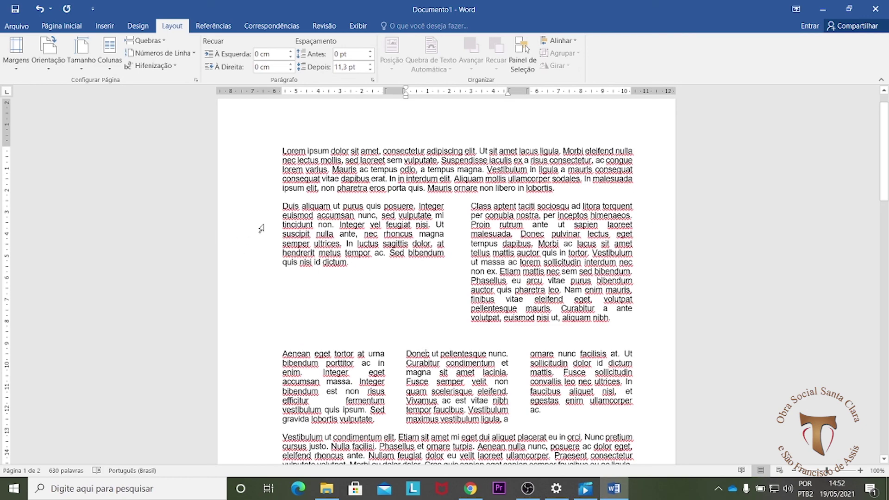
{"action": "scroll", "coordinate": [442, 133], "scroll_direction": "up", "scroll_amount": 2}
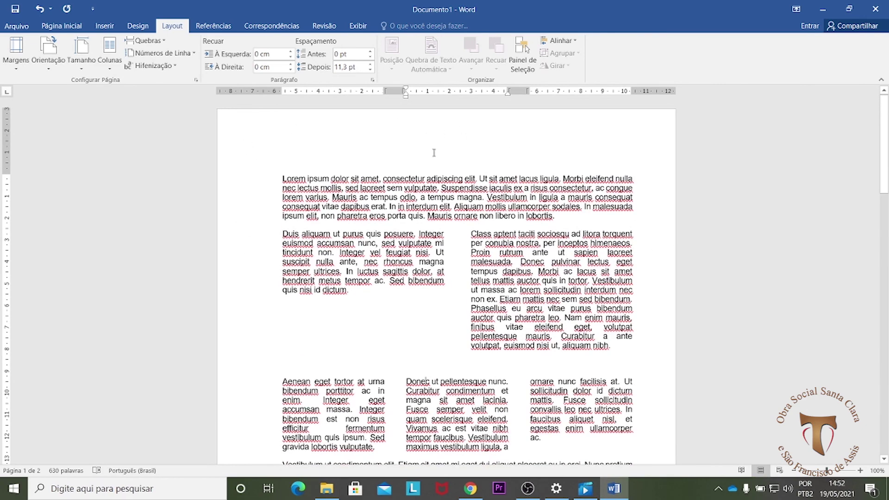
{"action": "scroll", "coordinate": [373, 309], "scroll_direction": "down", "scroll_amount": 10}
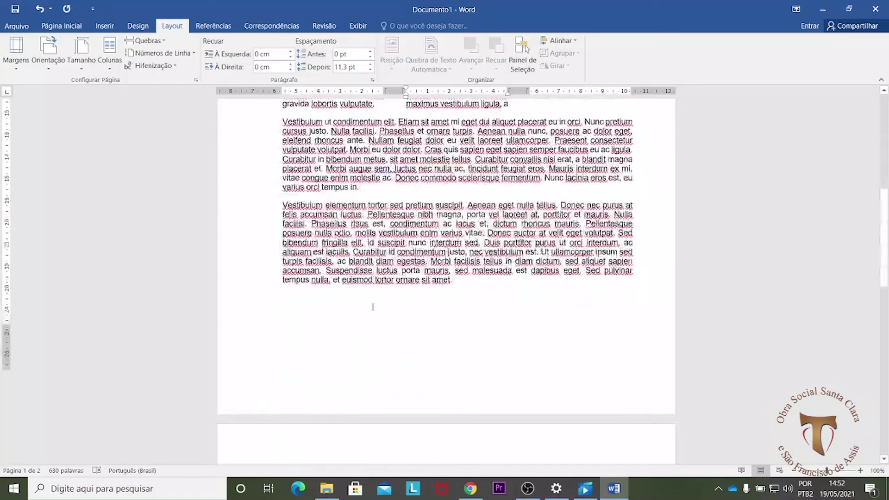
{"action": "scroll", "coordinate": [370, 301], "scroll_direction": "up", "scroll_amount": 5}
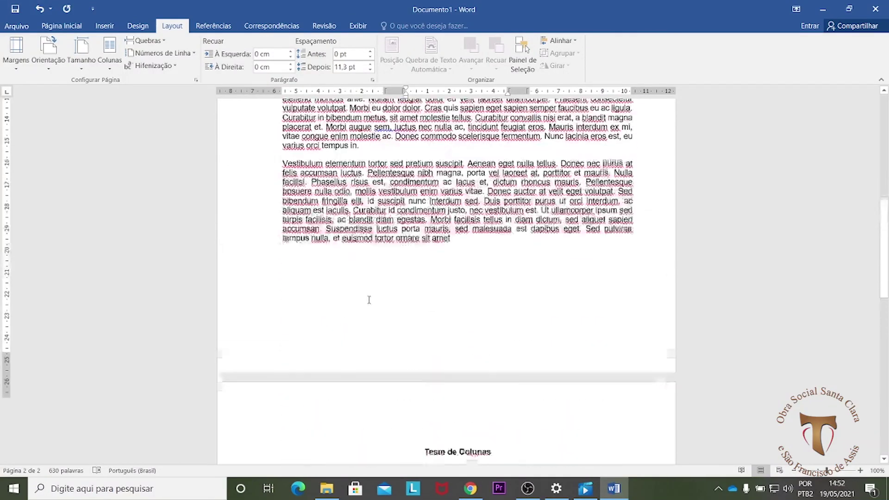